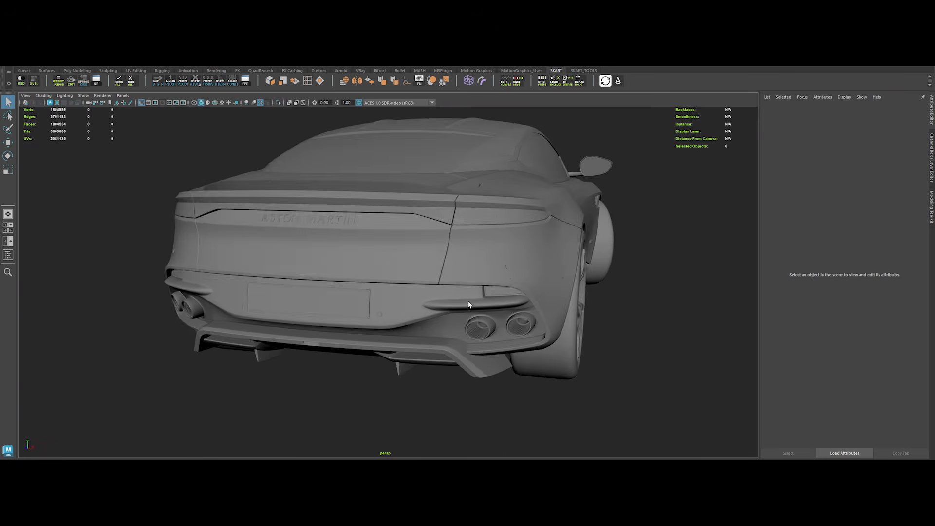
# Examine the car model's rear bumper, diffuser and bodywork in shaded display
pyautogui.click(401, 296)
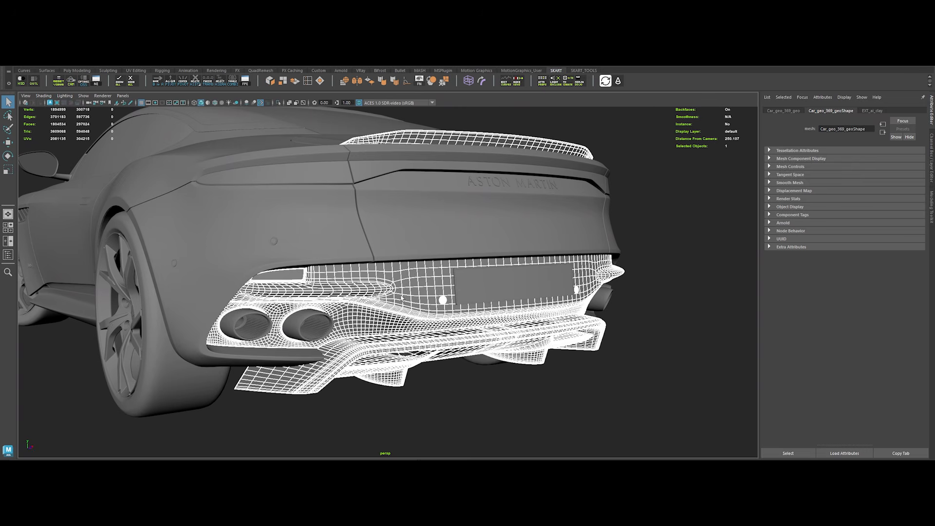
pyautogui.click(486, 429)
pyautogui.keyDown('alt'); pyautogui.moveTo(456, 326); pyautogui.dragTo(371, 211); pyautogui.keyUp('alt')
pyautogui.click(383, 197)
pyautogui.click(620, 362)
pyautogui.keyDown('alt'); pyautogui.moveTo(620, 362); pyautogui.dragTo(534, 328, button='right'); pyautogui.keyUp('alt')
pyautogui.keyDown('alt'); pyautogui.moveTo(353, 296); pyautogui.dragTo(447, 294); pyautogui.keyUp('alt')
pyautogui.keyDown('alt'); pyautogui.moveTo(446, 294); pyautogui.dragTo(419, 287, button='right'); pyautogui.keyUp('alt')
# Overlay the wireframe on the shaded car to inspect the rear's topology, and turn the overlay off again
pyautogui.click(214, 102)
pyautogui.moveTo(293, 317)
pyautogui.keyDown('alt'); pyautogui.mouseDown()
pyautogui.moveTo(476, 339)
pyautogui.moveTo(375, 311)
pyautogui.moveTo(526, 311)
pyautogui.moveTo(353, 359)
pyautogui.moveTo(395, 375)
pyautogui.moveTo(349, 379)
pyautogui.moveTo(310, 365)
pyautogui.moveTo(385, 370)
pyautogui.mouseUp(); pyautogui.keyUp('alt')
pyautogui.scroll(5, 391, 435)
pyautogui.scroll(5, 391, 436)
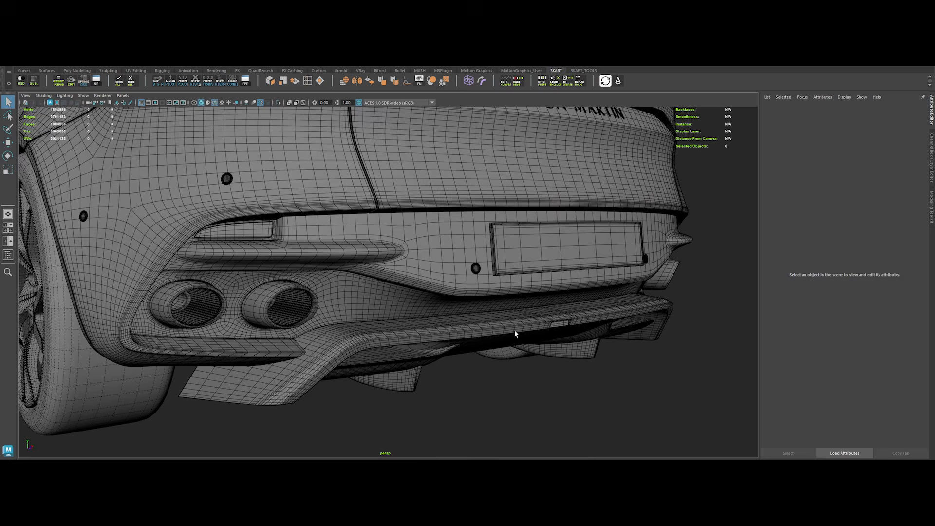
pyautogui.scroll(-8, 455, 321)
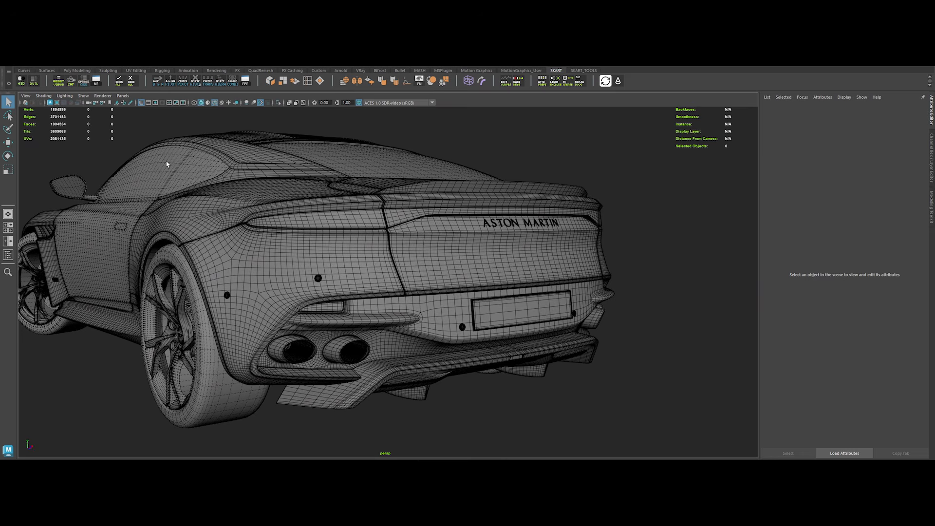
pyautogui.click(216, 104)
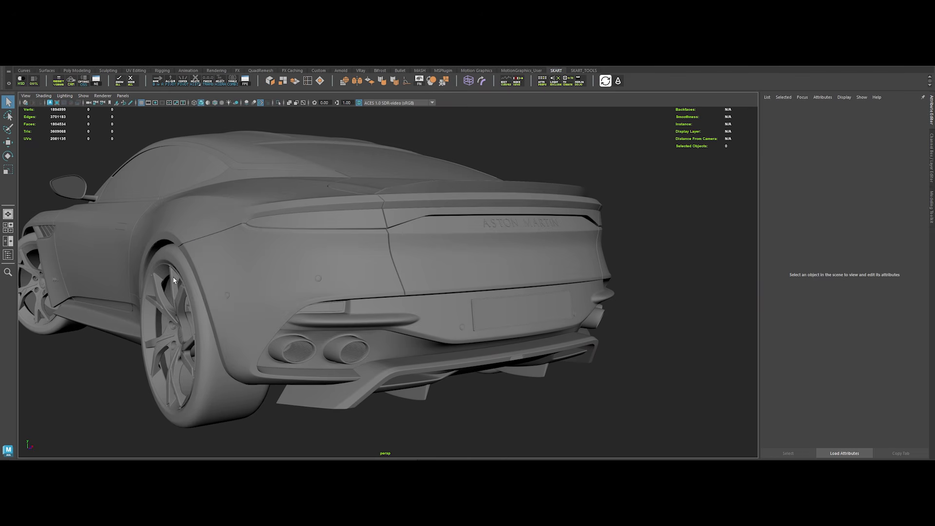
# Review the geometry hierarchy inside Aston_Martin_grp in the Outliner and close the Outliner
pyautogui.click(34, 81)
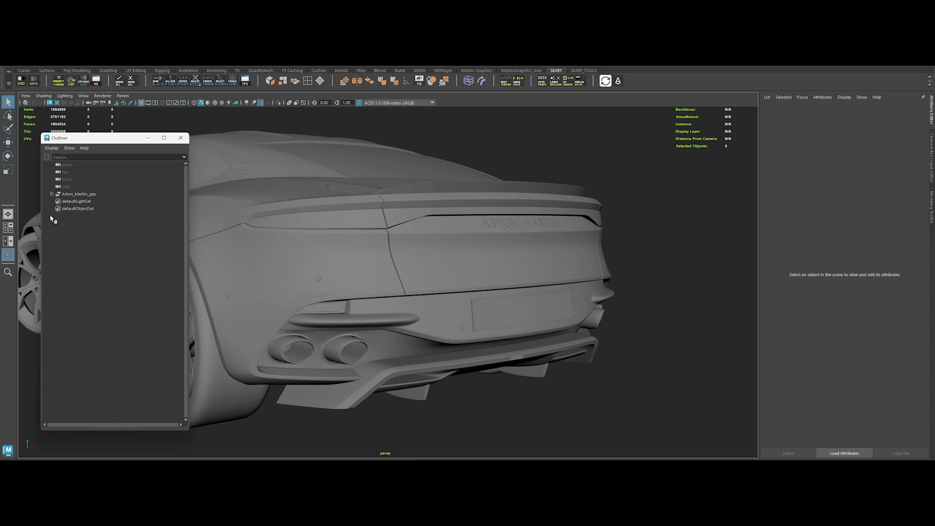
pyautogui.click(52, 195)
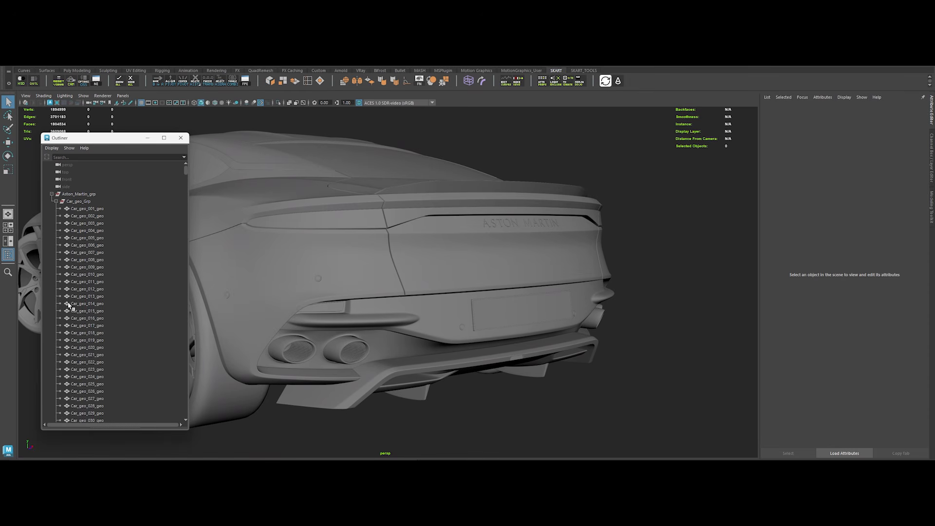
pyautogui.moveTo(186, 172)
pyautogui.mouseDown()
pyautogui.moveTo(198, 259)
pyautogui.moveTo(193, 171)
pyautogui.mouseUp()
pyautogui.click(56, 201)
pyautogui.click(52, 194)
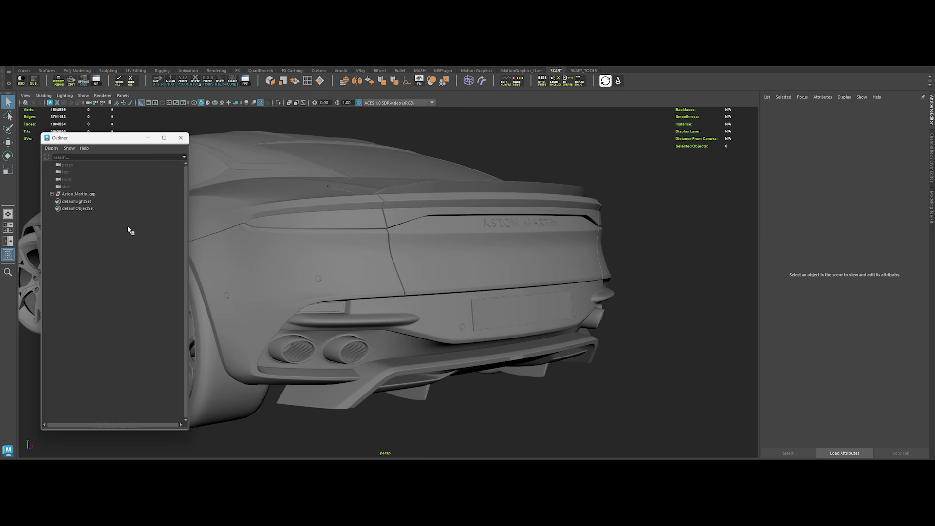
pyautogui.click(183, 142)
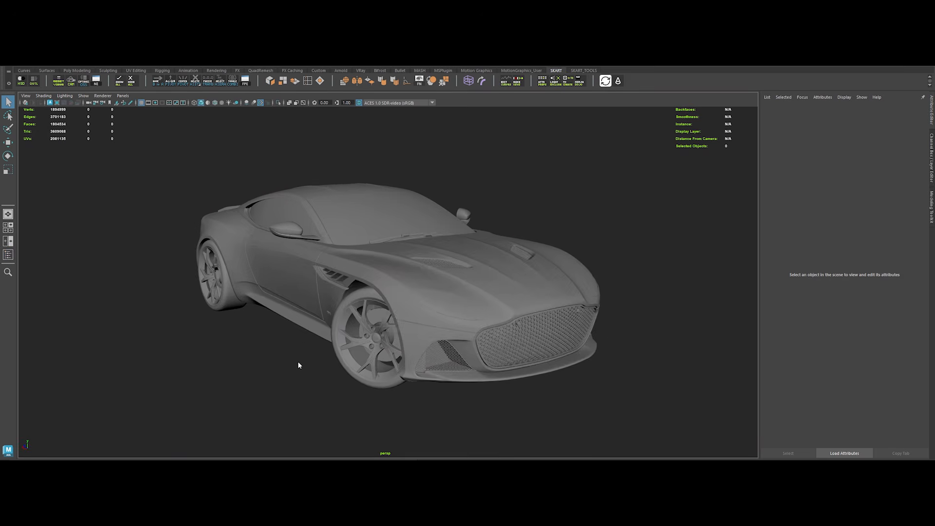
# Select the Main_Cam camera from the Outliner and examine its placement behind the car
pyautogui.keyDown('alt'); pyautogui.moveTo(298, 363); pyautogui.dragTo(377, 334); pyautogui.keyUp('alt')
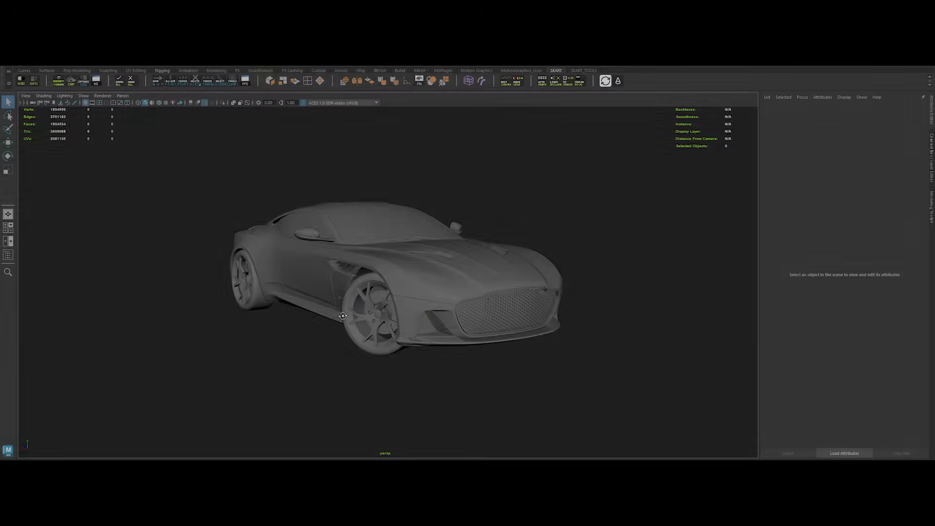
pyautogui.keyDown('alt'); pyautogui.moveTo(344, 316); pyautogui.dragTo(343, 317); pyautogui.keyUp('alt')
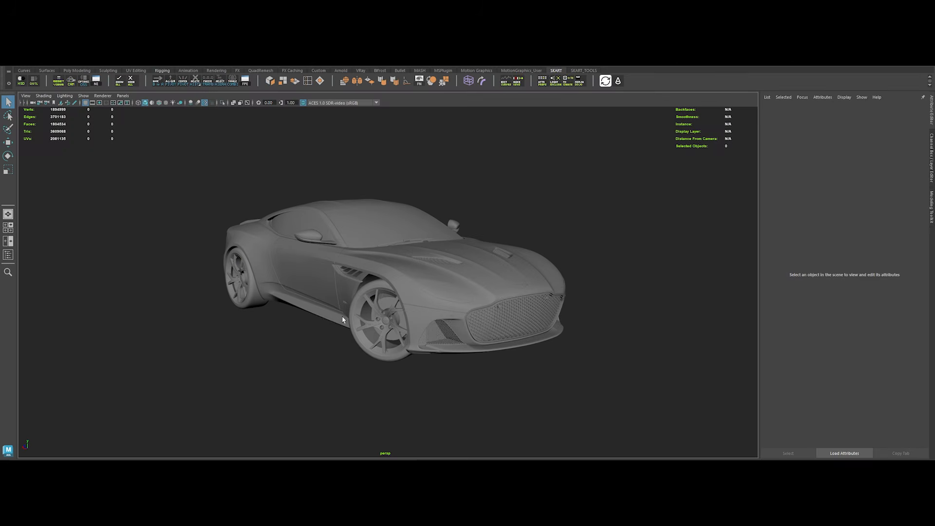
pyautogui.click(33, 81)
pyautogui.moveTo(146, 135); pyautogui.dragTo(112, 134)
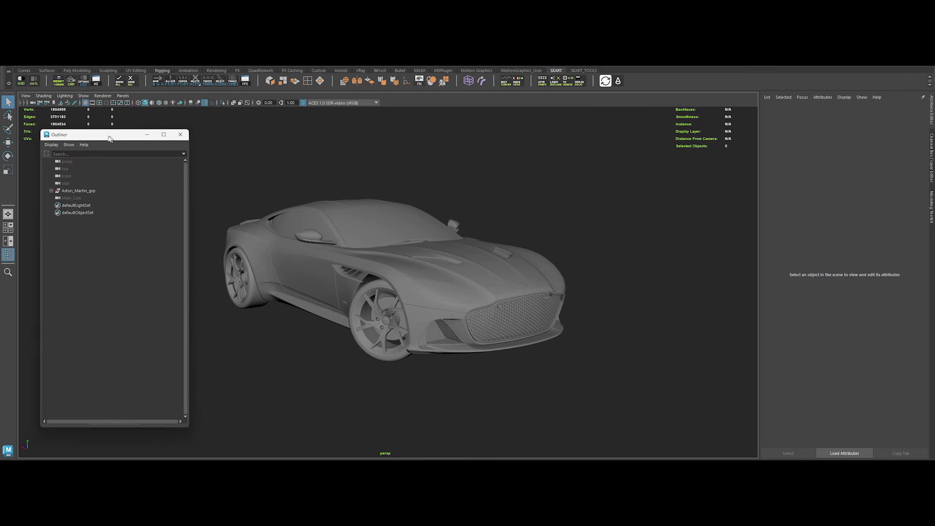
pyautogui.click(78, 199)
pyautogui.click(178, 134)
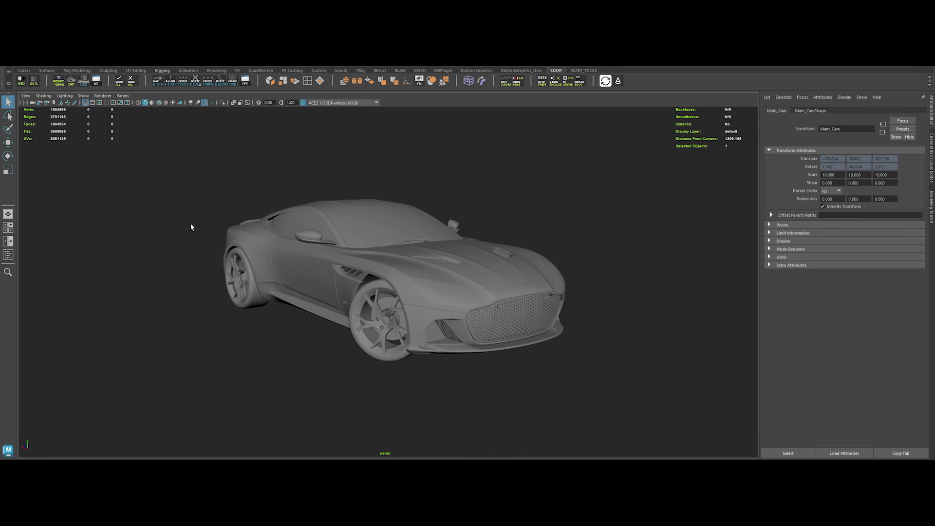
pyautogui.scroll(-5, 192, 225)
pyautogui.keyDown('alt'); pyautogui.moveTo(411, 398); pyautogui.dragTo(382, 292); pyautogui.keyUp('alt')
pyautogui.click(247, 241)
pyautogui.click(258, 242)
pyautogui.keyDown('alt'); pyautogui.moveTo(238, 284); pyautogui.dragTo(396, 302); pyautogui.keyUp('alt')
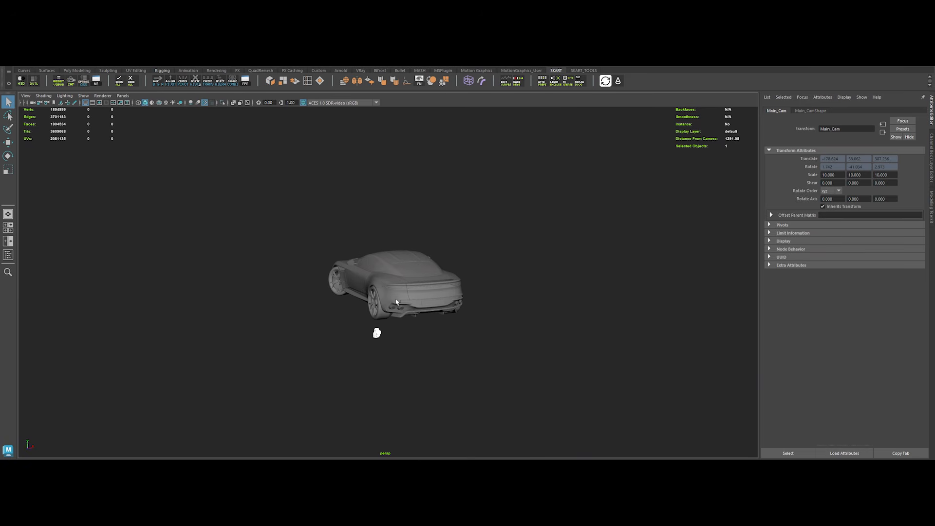
# Look through Main_Cam, review its camera shape attributes such as focal length, and return to the persp view
pyautogui.click(32, 103)
pyautogui.click(56, 109)
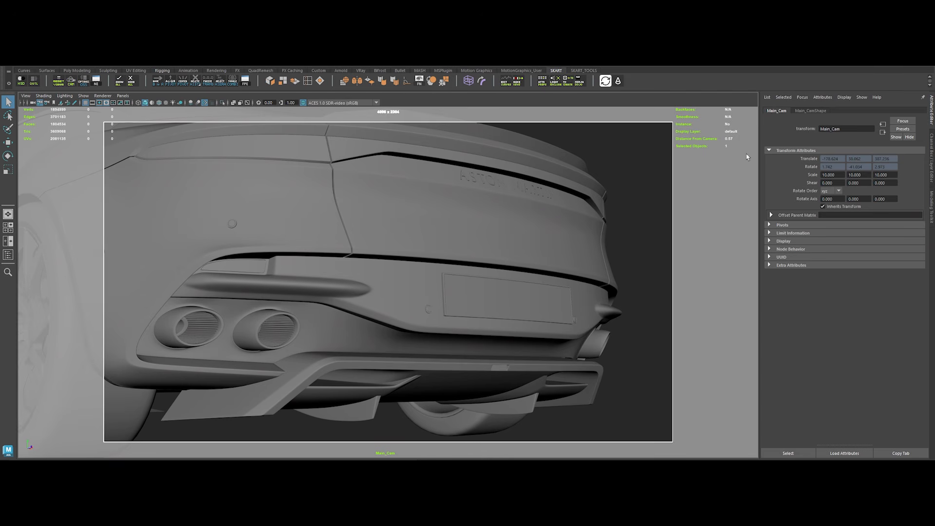
pyautogui.click(809, 111)
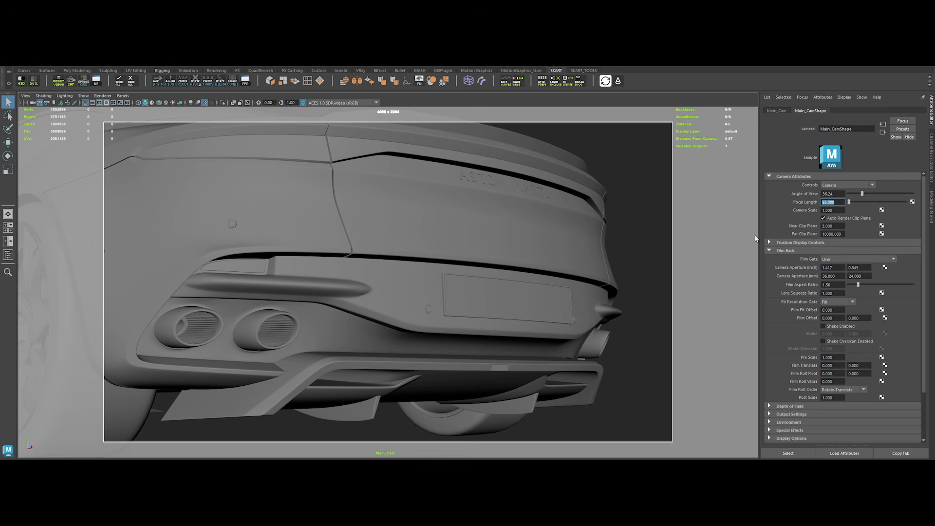
pyautogui.click(629, 238)
pyautogui.rightClick(33, 104)
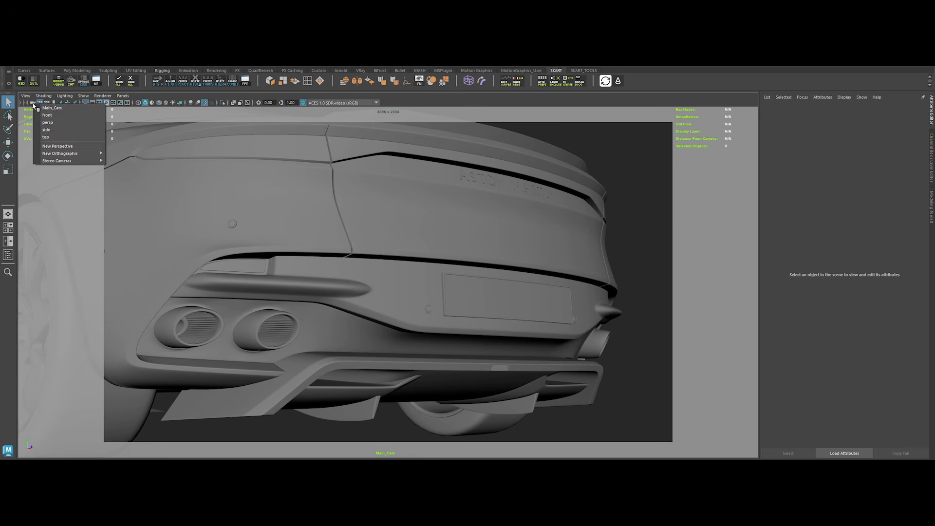
pyautogui.click(47, 123)
# Bring the Studio.mb lighting scene into the current car scene
pyautogui.keyDown('alt'); pyautogui.moveTo(388, 293); pyautogui.dragTo(352, 313); pyautogui.keyUp('alt')
pyautogui.click(23, 50)
pyautogui.click(26, 131)
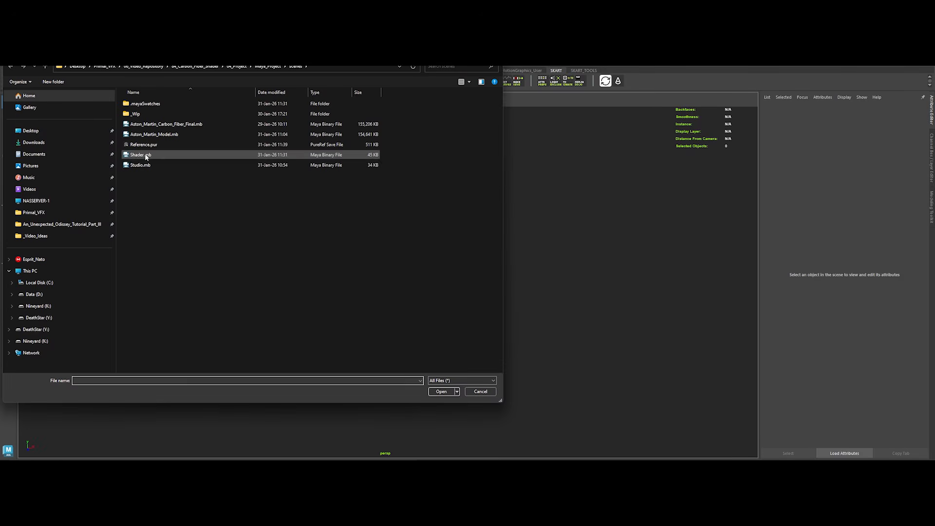
pyautogui.click(138, 165)
pyautogui.doubleClick(145, 168)
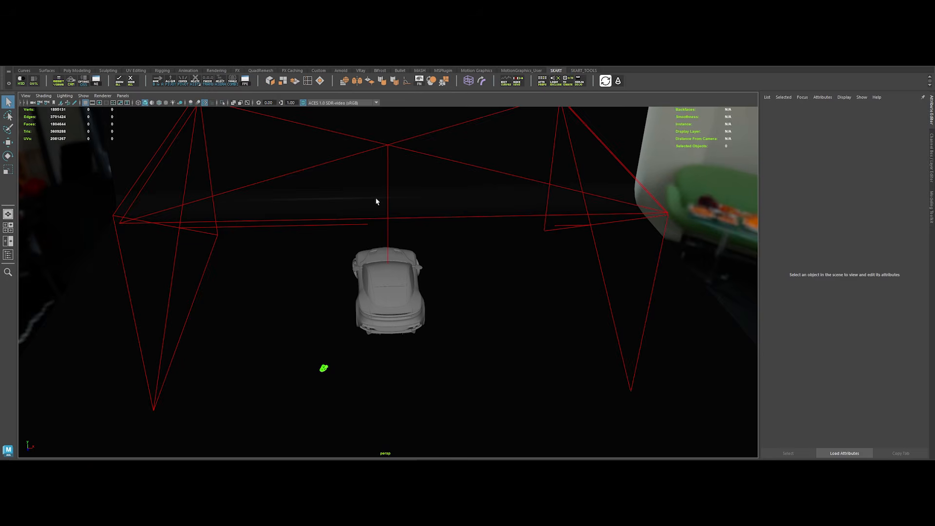
# Examine the studio setup's sky dome, the top and side area lights, and the backdrop around the car
pyautogui.keyDown('alt'); pyautogui.moveTo(382, 202); pyautogui.dragTo(284, 162, button='right'); pyautogui.keyUp('alt')
pyautogui.keyDown('alt'); pyautogui.moveTo(453, 242); pyautogui.dragTo(400, 221, button='right'); pyautogui.keyUp('alt')
pyautogui.click(618, 204)
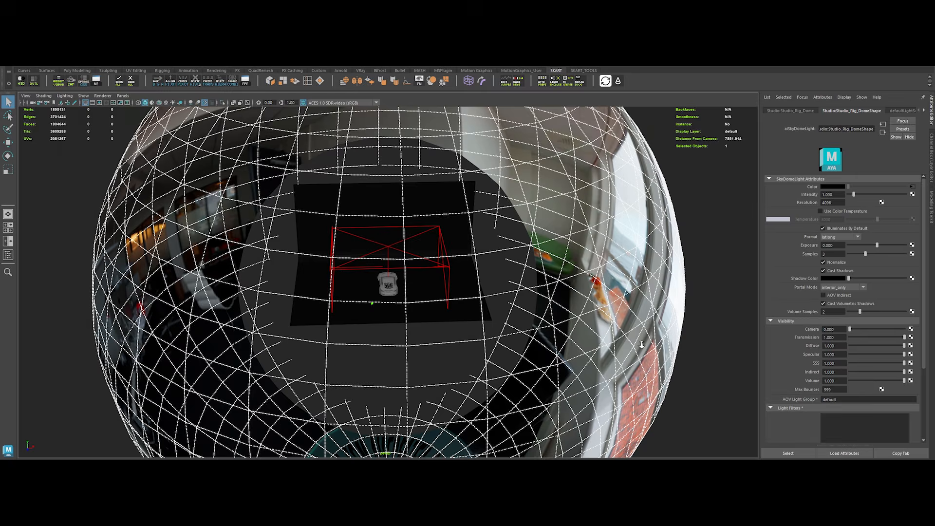
pyautogui.scroll(5, 527, 194)
pyautogui.click(444, 254)
pyautogui.click(456, 210)
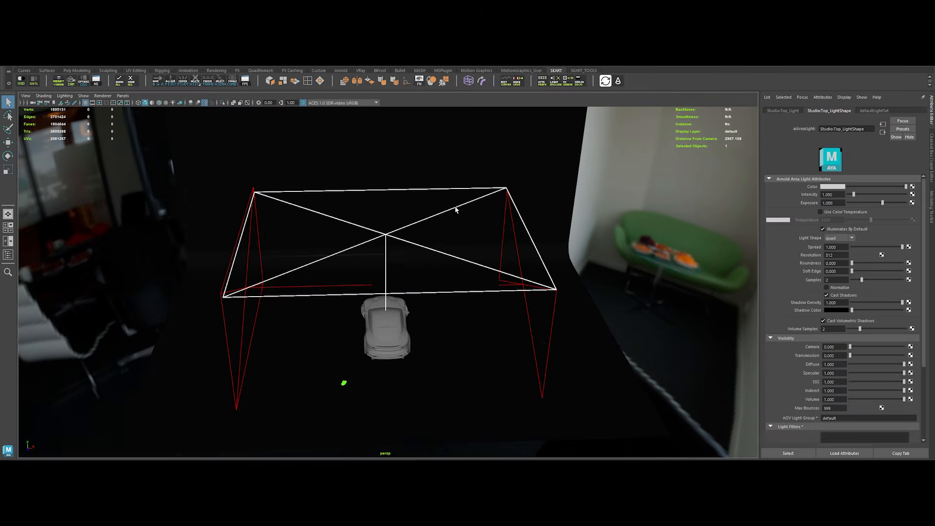
pyautogui.click(247, 278)
pyautogui.click(554, 311)
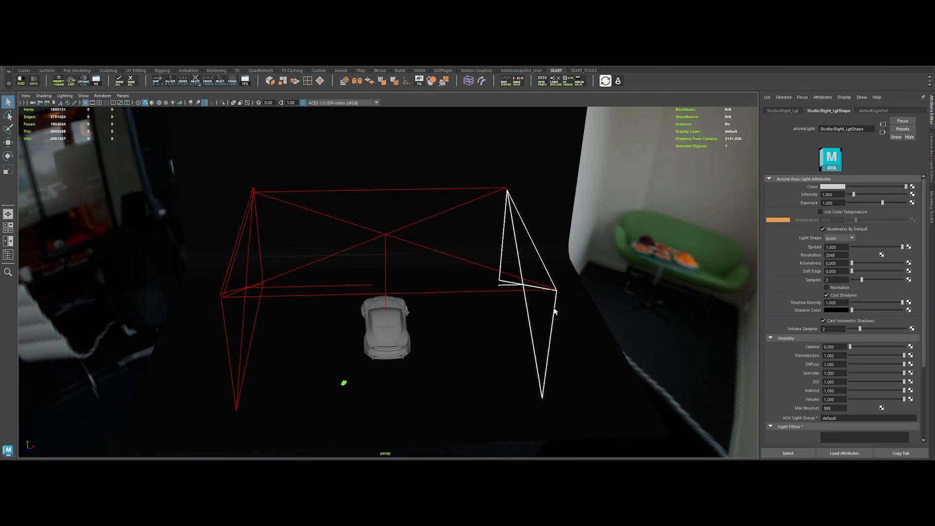
pyautogui.keyDown('alt'); pyautogui.moveTo(555, 312); pyautogui.dragTo(608, 158); pyautogui.keyUp('alt')
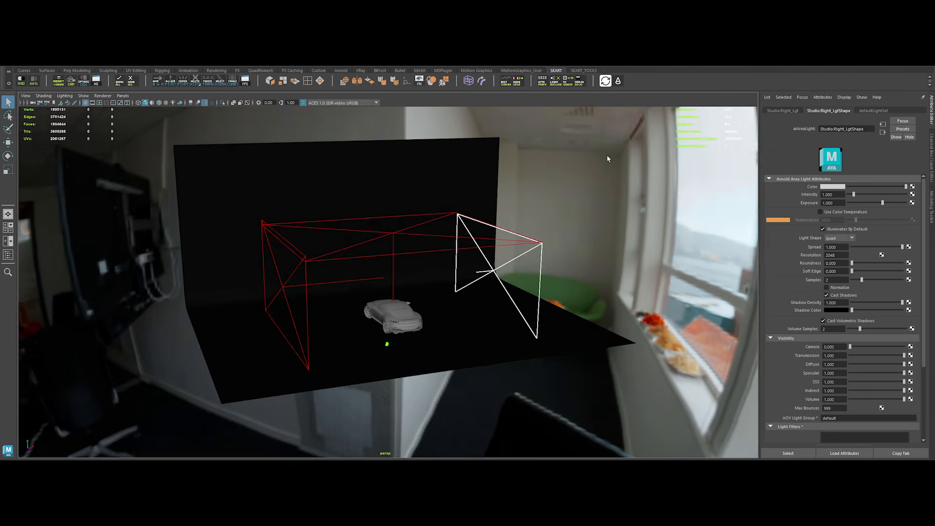
# Open the Arnold RenderView, start rendering through Main_CamShape, and frame the rendered image of the car's rear
pyautogui.click(618, 83)
pyautogui.click(157, 106)
pyautogui.moveTo(188, 168)
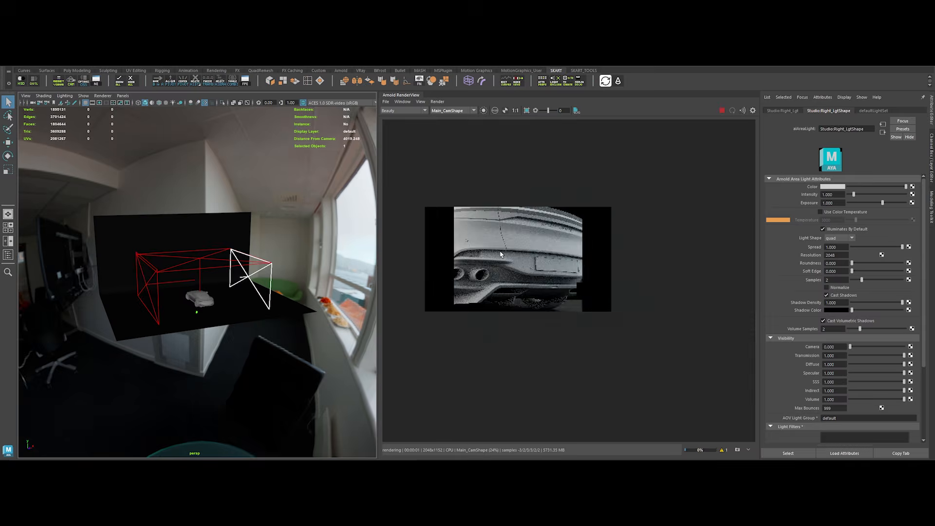
pyautogui.moveTo(500, 254); pyautogui.dragTo(547, 267, button='middle')
pyautogui.scroll(2, 547, 268)
pyautogui.scroll(-1, 584, 207)
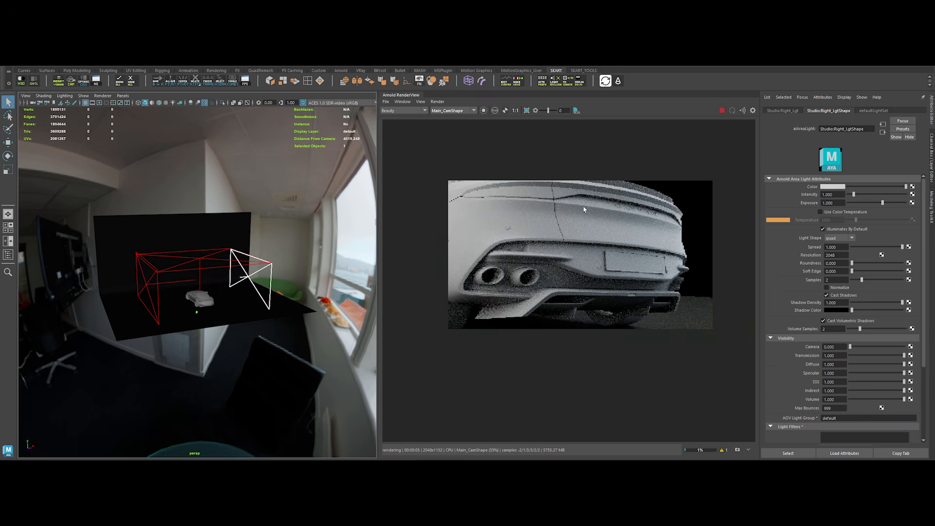
pyautogui.moveTo(585, 208); pyautogui.dragTo(577, 215, button='middle')
# Isolate the sky dome light in the render, try Y rotations of 50 and 80, set it to 120, and stop rendering
pyautogui.click(299, 223)
pyautogui.click(483, 110)
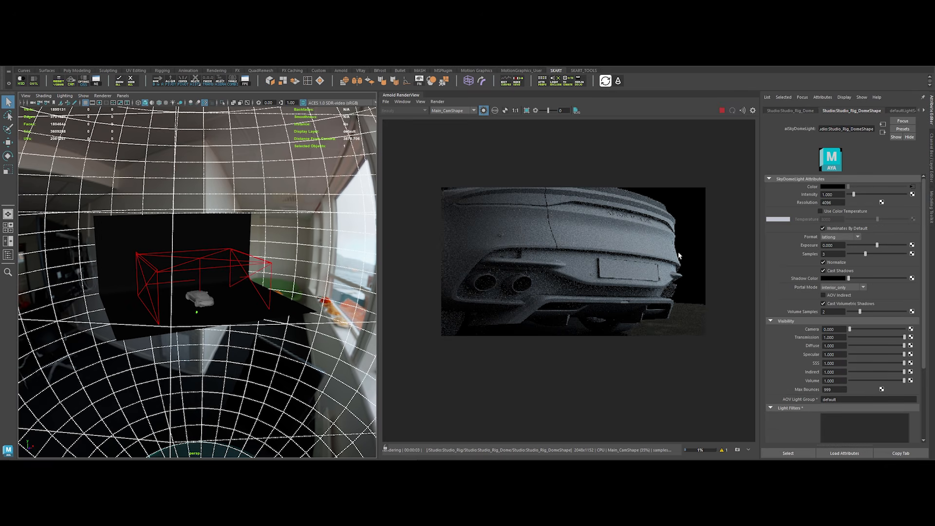
pyautogui.click(789, 111)
pyautogui.click(853, 166)
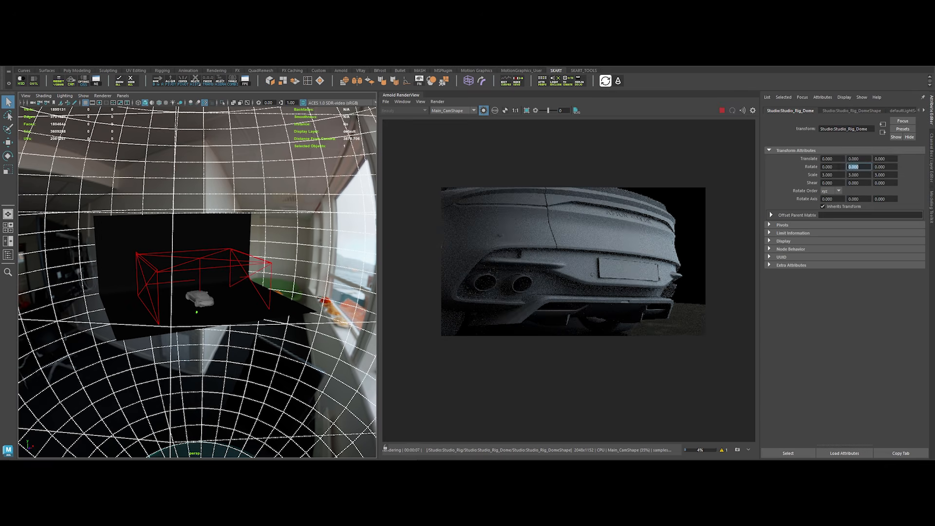
pyautogui.write('50')
pyautogui.press('Return')
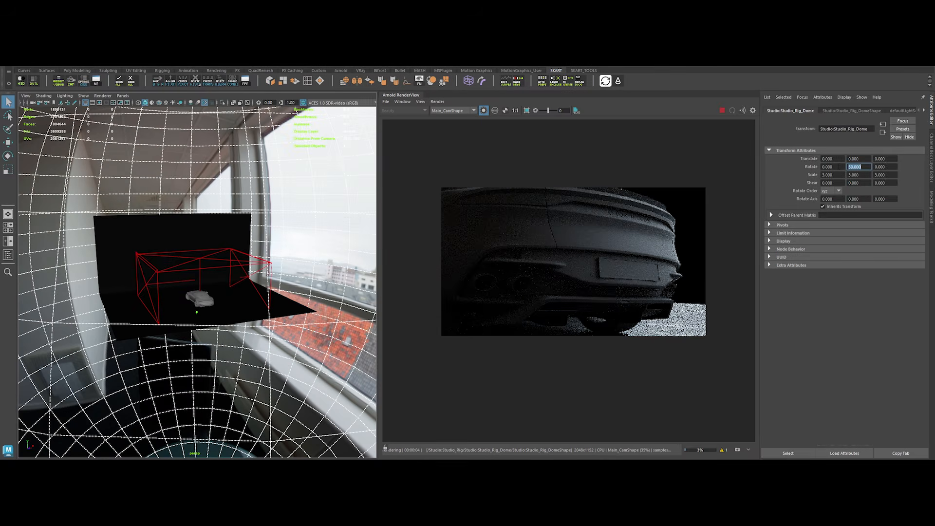
pyautogui.write('80')
pyautogui.press('Return')
pyautogui.write('120')
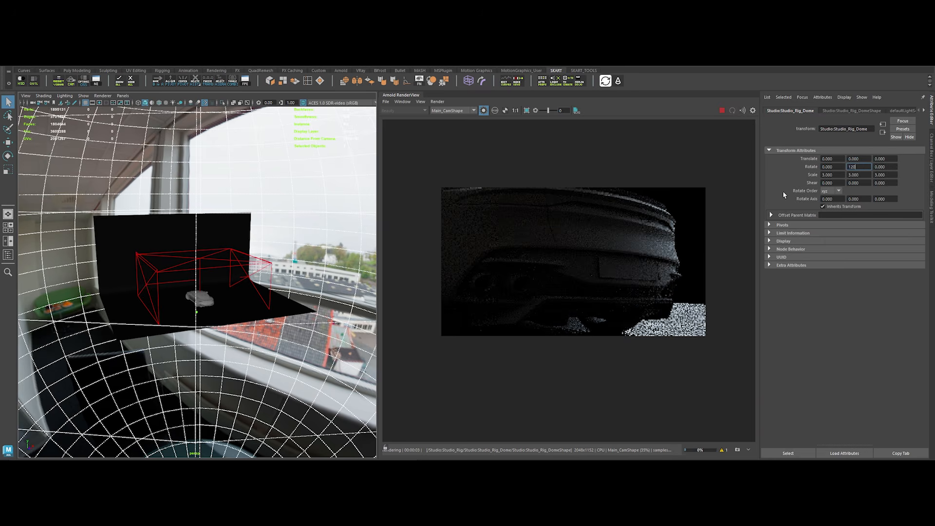
pyautogui.press('Return')
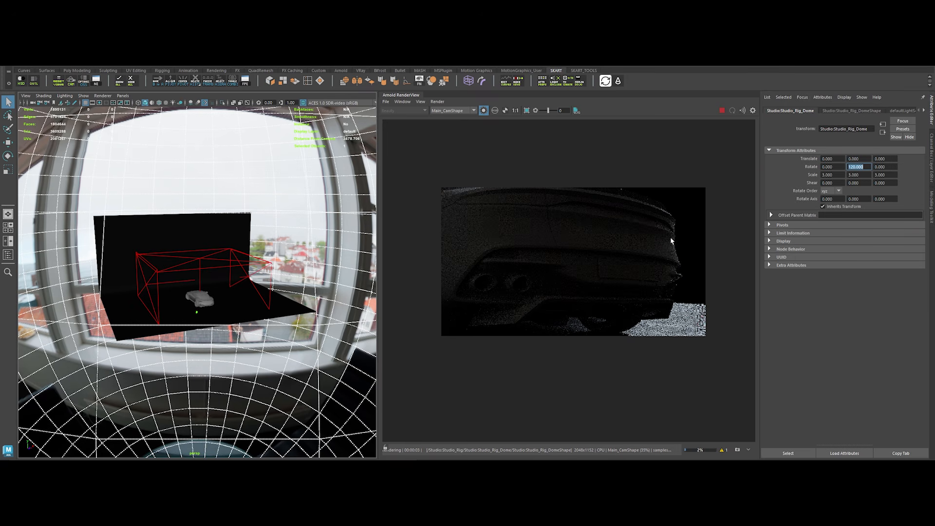
pyautogui.click(721, 112)
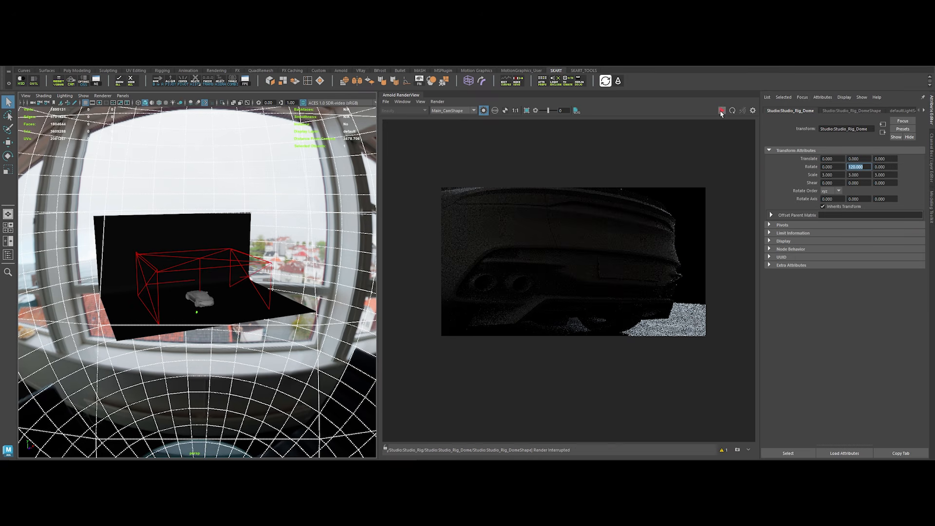
# Restart the render with the full scene and set the studio backdrop's Y rotation to -25 after trying 25
pyautogui.click(245, 239)
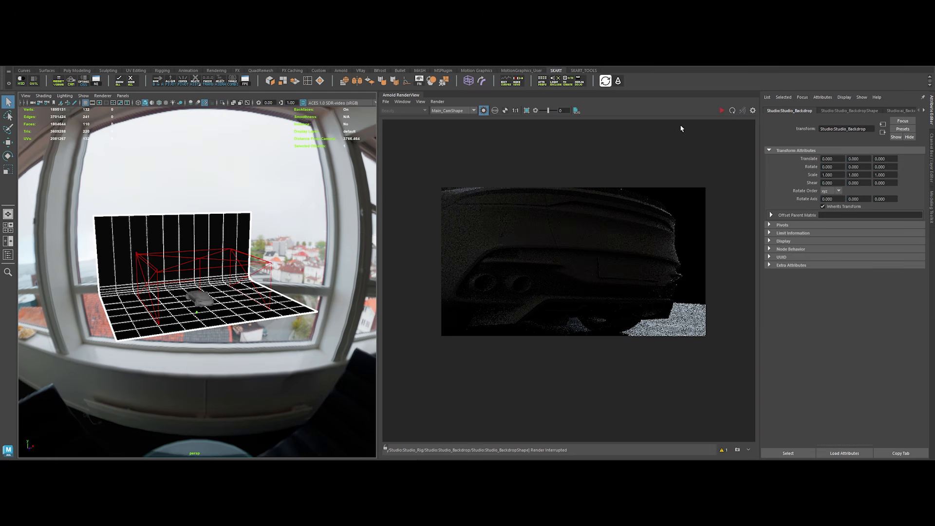
pyautogui.click(722, 111)
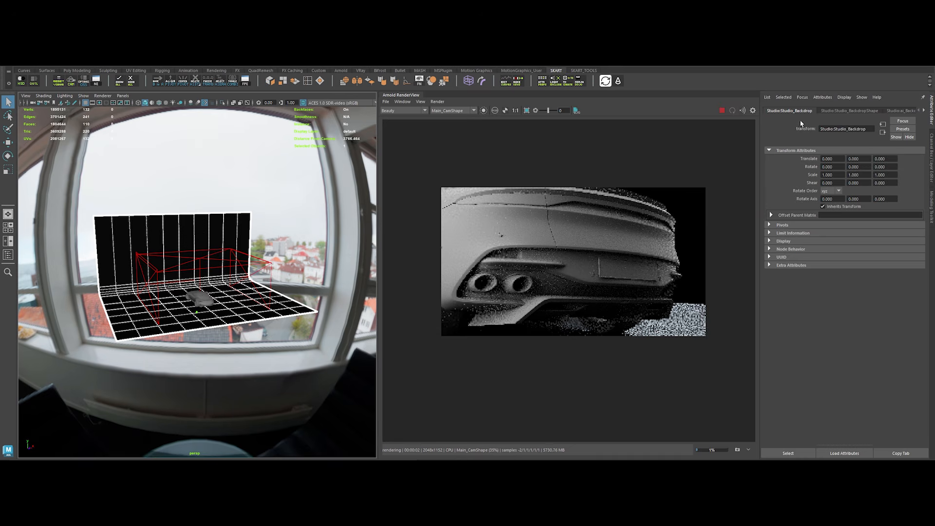
pyautogui.write('25')
pyautogui.press('Return')
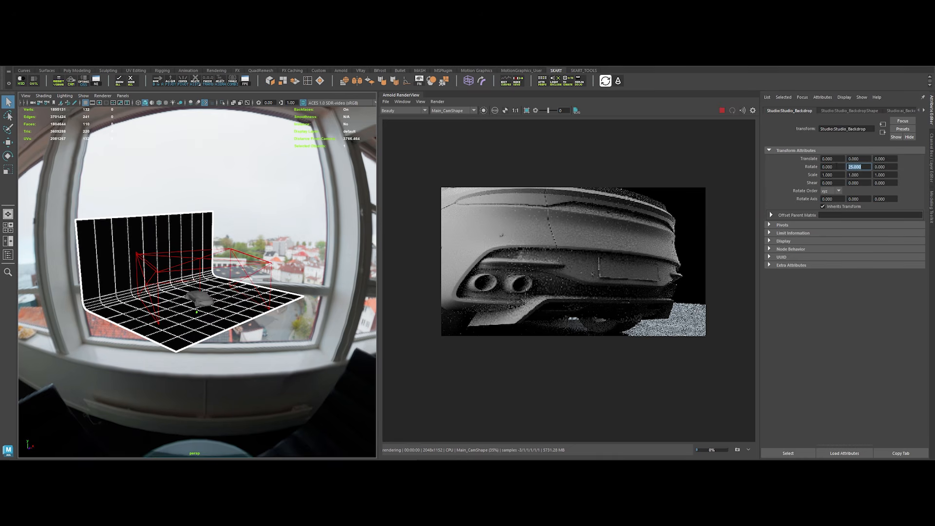
pyautogui.write('-25')
pyautogui.press('Return')
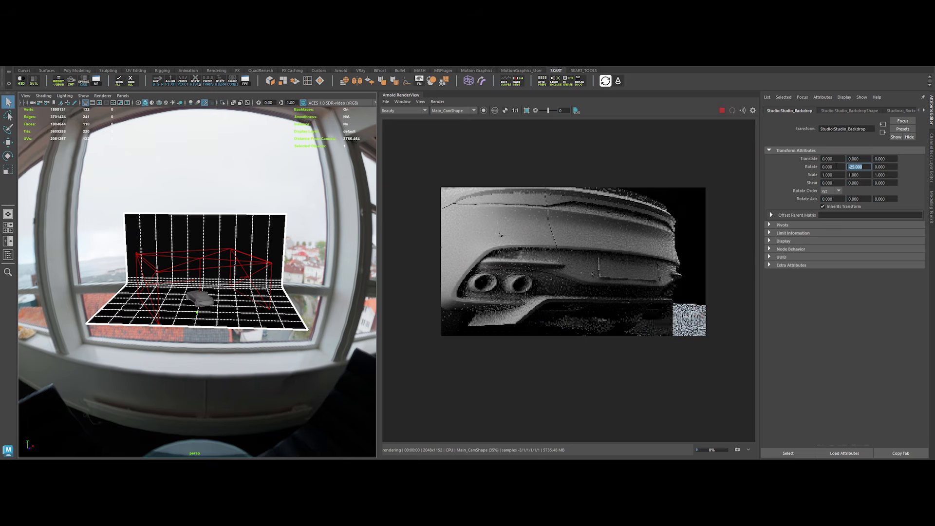
# Select the car body inside the studio and bring up its EXT_ai_clay material attributes
pyautogui.keyDown('alt'); pyautogui.moveTo(228, 273); pyautogui.dragTo(234, 329); pyautogui.keyUp('alt')
pyautogui.keyDown('alt'); pyautogui.moveTo(70, 118); pyautogui.dragTo(146, 141, button='right'); pyautogui.keyUp('alt')
pyautogui.keyDown('alt'); pyautogui.moveTo(178, 256); pyautogui.dragTo(198, 243); pyautogui.keyUp('alt')
pyautogui.click(218, 311)
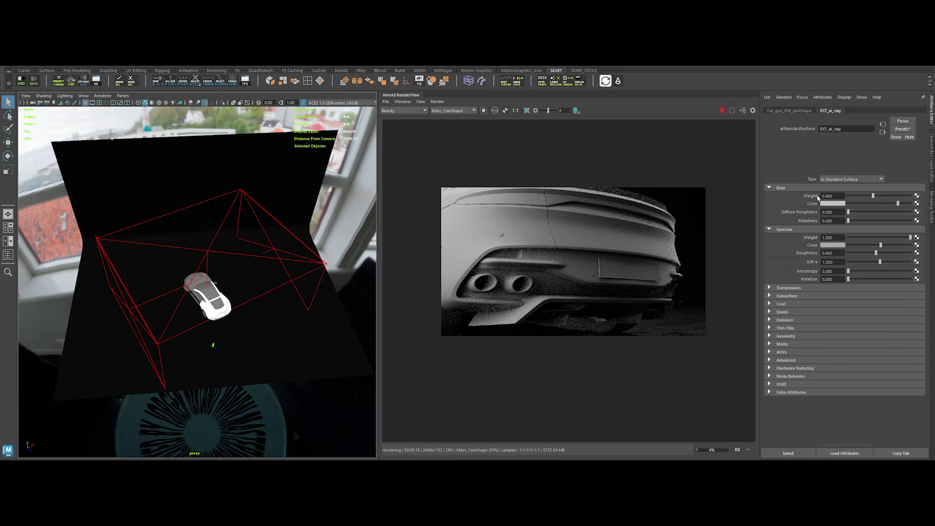
# Darken the EXT_ai_clay base color and give the material a coat with weight 1 and roughness 0.01
pyautogui.click(855, 203)
pyautogui.click(838, 203)
pyautogui.click(791, 241)
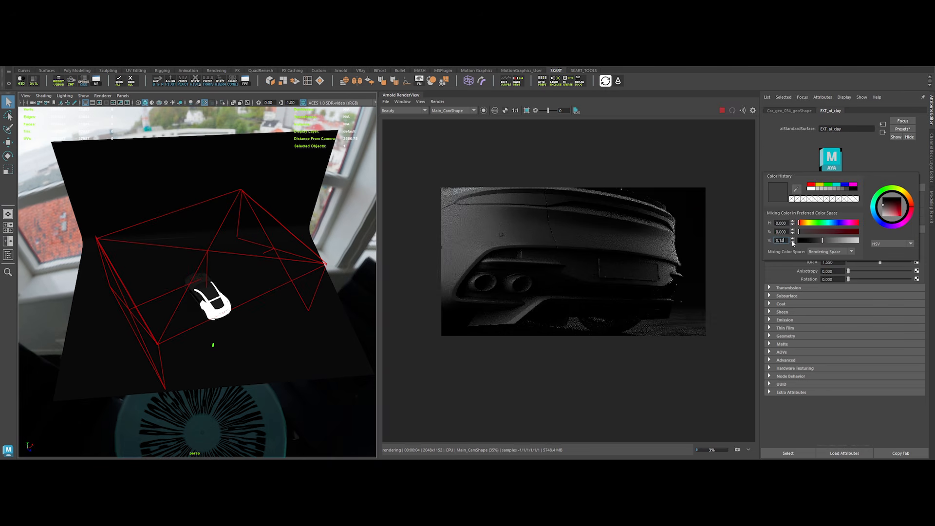
pyautogui.click(782, 304)
pyautogui.moveTo(848, 312); pyautogui.dragTo(906, 312)
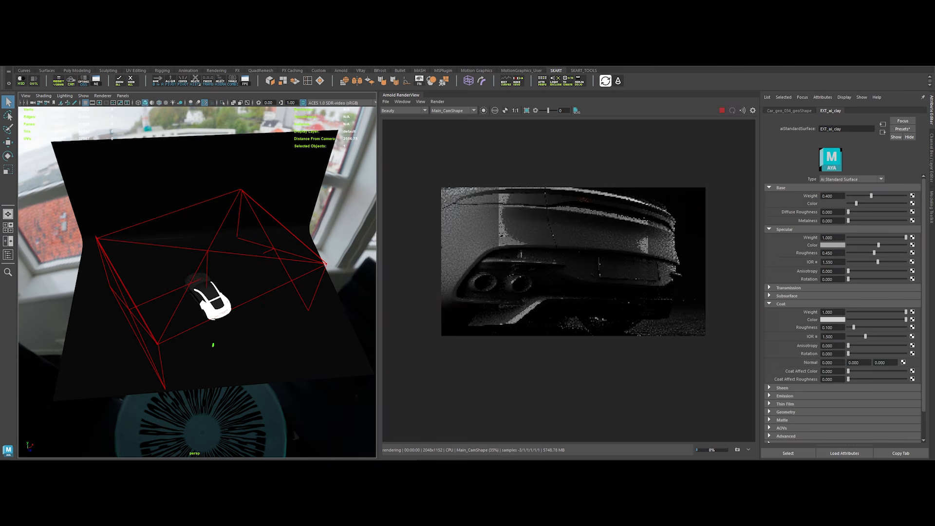
pyautogui.moveTo(836, 328); pyautogui.dragTo(771, 318)
pyautogui.write('.01')
pyautogui.press('Return')
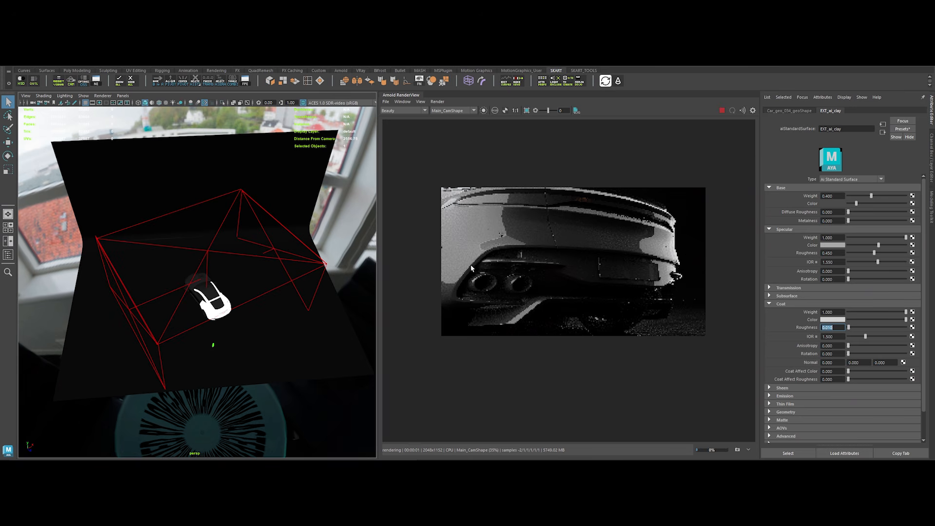
# Select the studio's top light above the car and scale it down to a narrower rectangle
pyautogui.scroll(2, 318, 306)
pyautogui.keyDown('alt'); pyautogui.moveTo(319, 311); pyautogui.dragTo(263, 321); pyautogui.keyUp('alt')
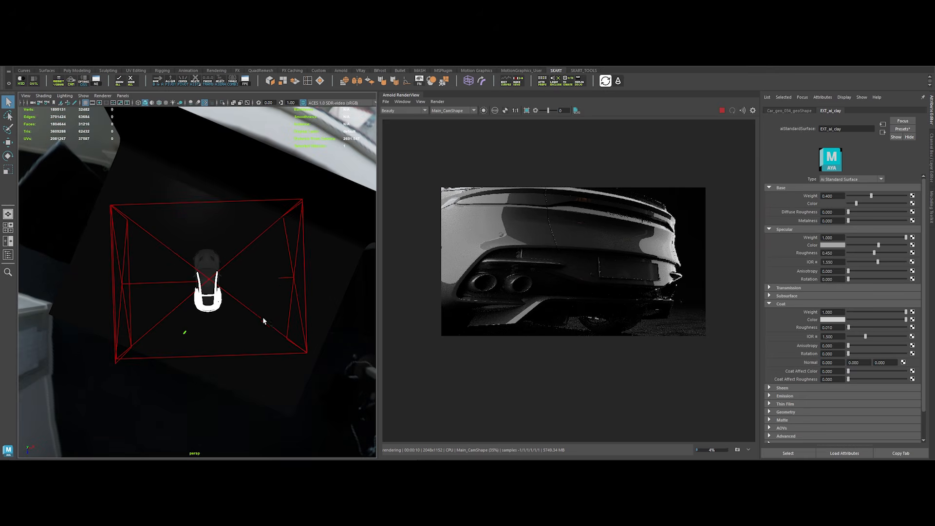
pyautogui.click(240, 257)
pyautogui.press('r')
pyautogui.moveTo(226, 280); pyautogui.dragTo(225, 280)
pyautogui.moveTo(209, 247); pyautogui.dragTo(208, 252)
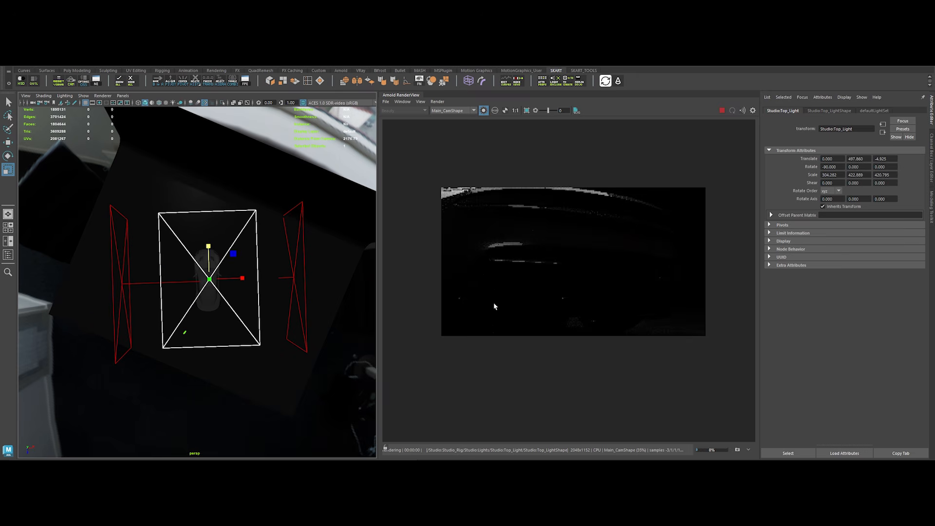
# Set the top light's exposure to 2, its roundness to 0.5 and its soft edge to 0.1
pyautogui.click(812, 111)
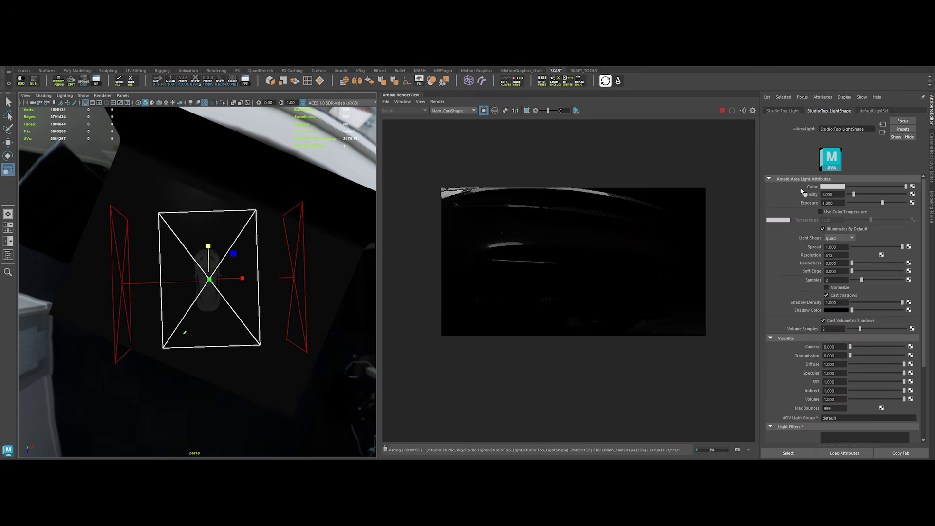
pyautogui.doubleClick(829, 203)
pyautogui.write('2')
pyautogui.press('Return')
pyautogui.click(836, 263)
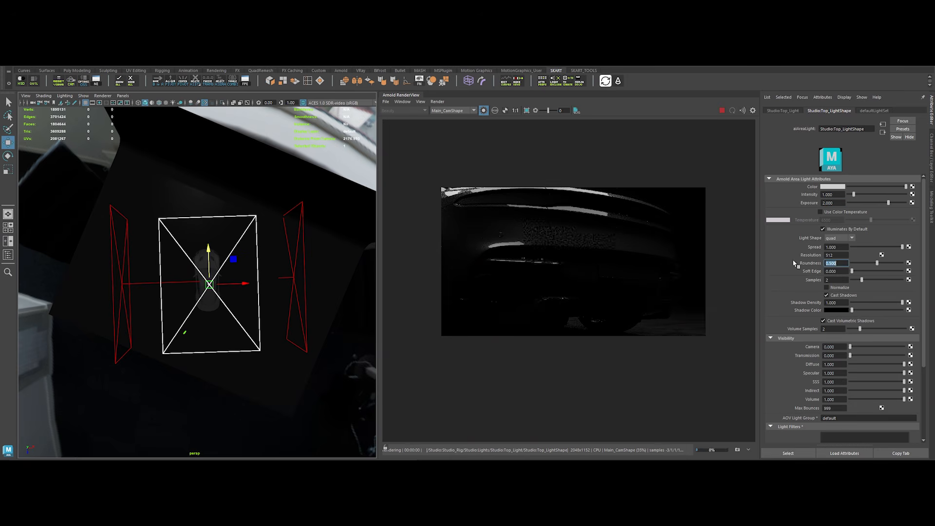
pyautogui.press('Tab')
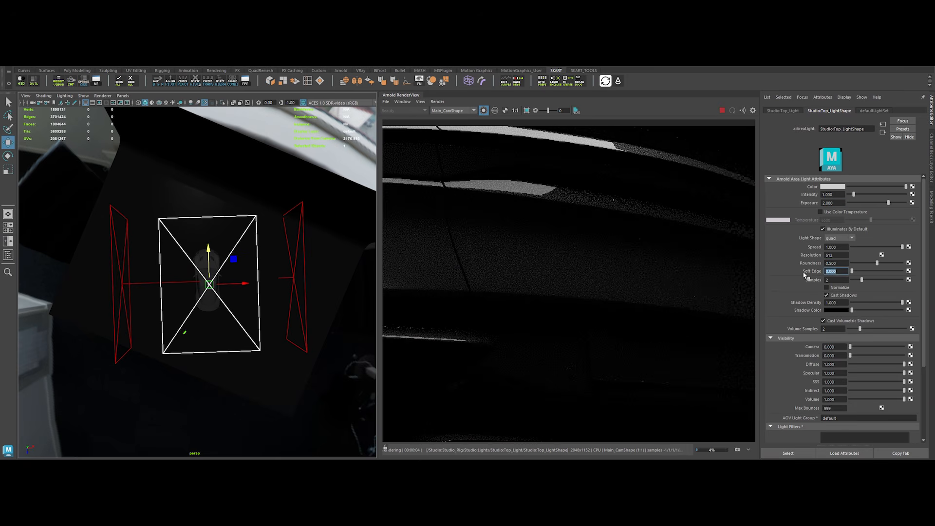
pyautogui.scroll(-5, 568, 235)
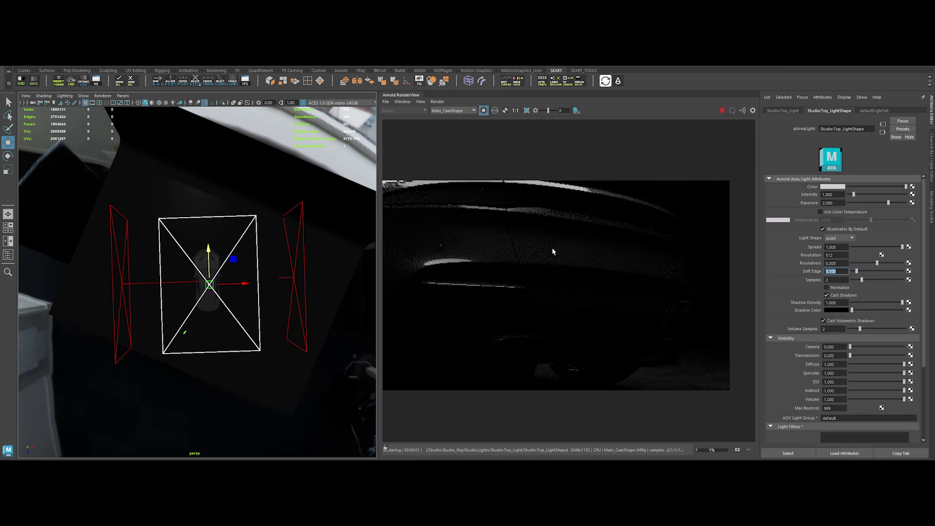
# Select the studio's right light and adjust its size and placement beside the car
pyautogui.click(301, 271)
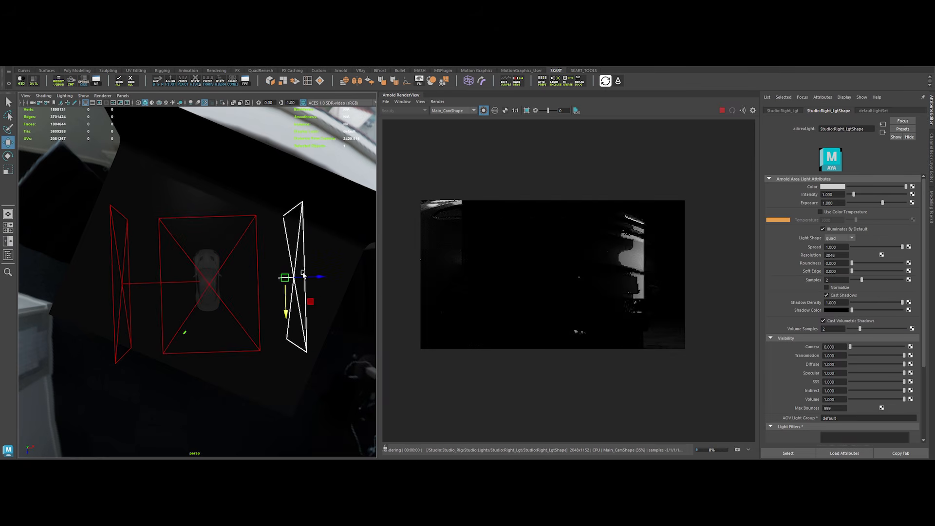
pyautogui.keyDown('alt'); pyautogui.moveTo(300, 293); pyautogui.dragTo(329, 326); pyautogui.keyUp('alt')
pyautogui.press('r')
pyautogui.press('e')
pyautogui.press('r')
pyautogui.press('w')
pyautogui.press('r')
pyautogui.press('w')
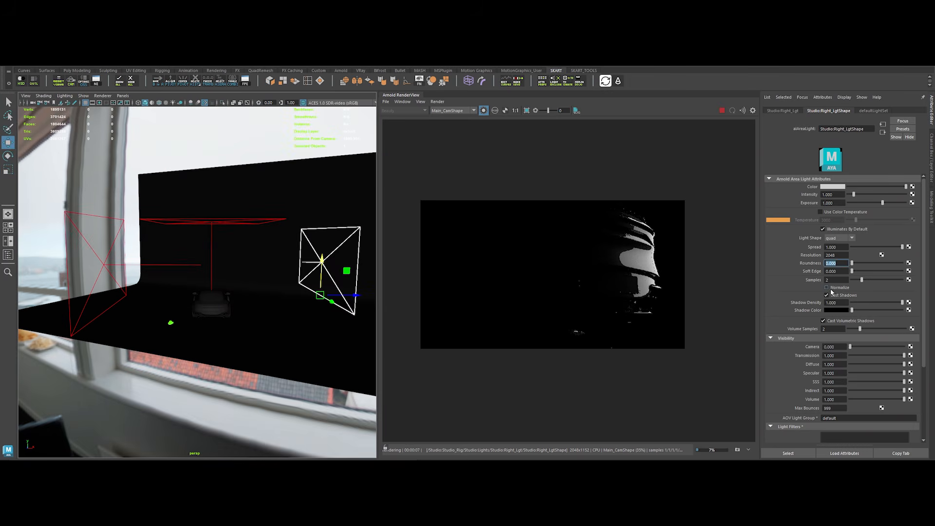
# Set the right light's roundness and soft edge to 0.5 and move it closer to the car
pyautogui.moveTo(840, 272); pyautogui.dragTo(797, 273)
pyautogui.write('.5')
pyautogui.press('Return')
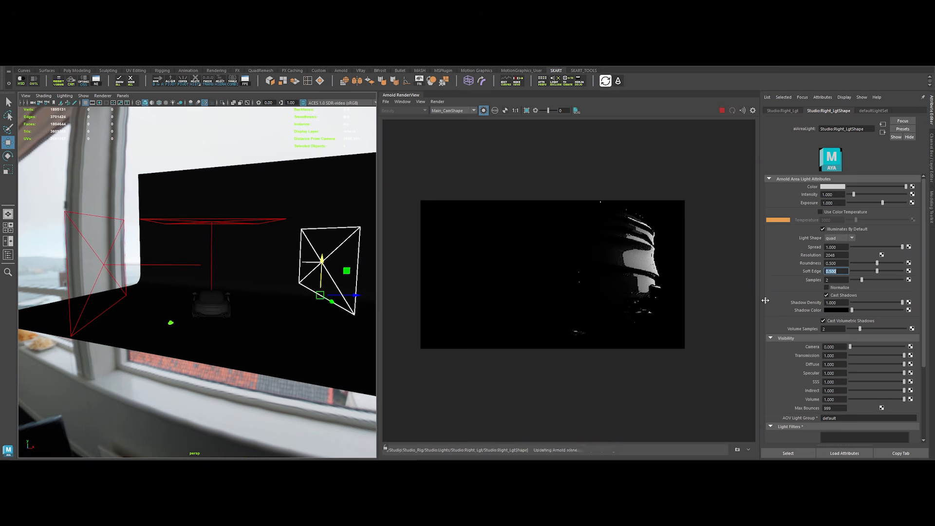
pyautogui.scroll(2, 654, 264)
pyautogui.scroll(-2, 655, 266)
pyautogui.keyDown('alt'); pyautogui.moveTo(288, 288); pyautogui.dragTo(285, 332); pyautogui.keyUp('alt')
pyautogui.moveTo(322, 295); pyautogui.dragTo(300, 294)
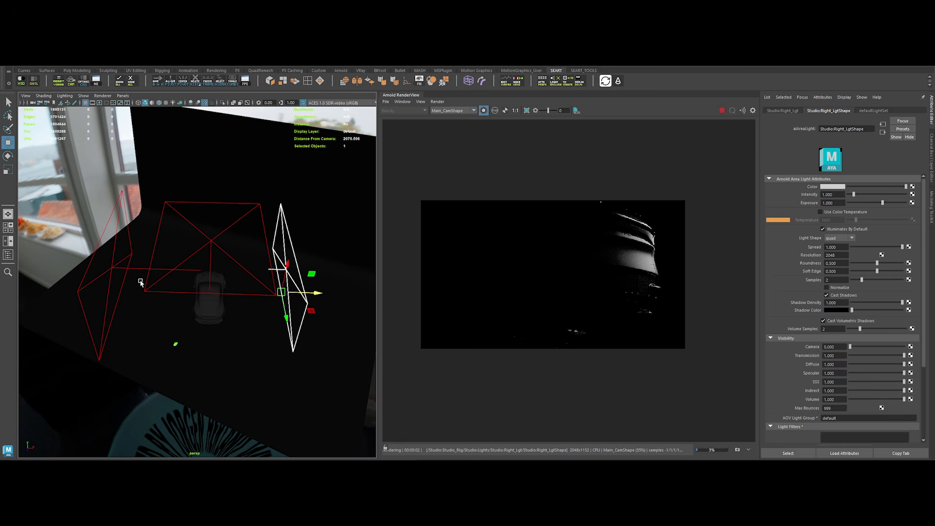
# Select the studio's left light and adjust its size and position alongside the car
pyautogui.click(115, 269)
pyautogui.keyDown('alt'); pyautogui.moveTo(202, 330); pyautogui.dragTo(195, 373); pyautogui.keyUp('alt')
pyautogui.scroll(-3, 163, 332)
pyautogui.press('e')
pyautogui.press('r')
pyautogui.press('w')
pyautogui.moveTo(145, 250)
pyautogui.mouseDown()
pyautogui.moveTo(120, 277)
pyautogui.moveTo(152, 261)
pyautogui.moveTo(155, 242)
pyautogui.mouseUp()
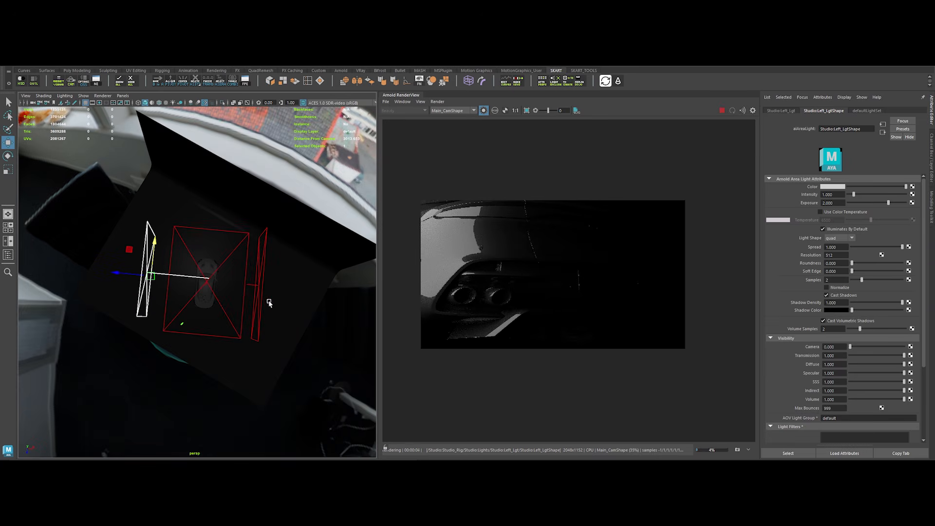
pyautogui.keyDown('alt'); pyautogui.moveTo(216, 336); pyautogui.dragTo(133, 300); pyautogui.keyUp('alt')
pyautogui.keyDown('alt'); pyautogui.moveTo(185, 344); pyautogui.dragTo(213, 377); pyautogui.keyUp('alt')
pyautogui.moveTo(147, 329); pyautogui.dragTo(138, 324)
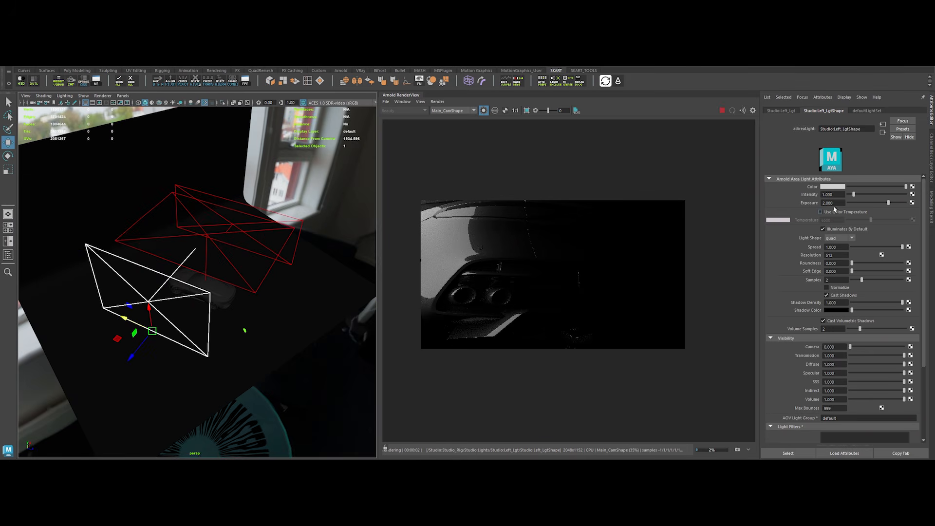
# Set the left light's roundness to 0.5 and its soft edge to 0.1
pyautogui.click(808, 264)
pyautogui.click(816, 274)
pyautogui.write('0.1')
pyautogui.press('Return')
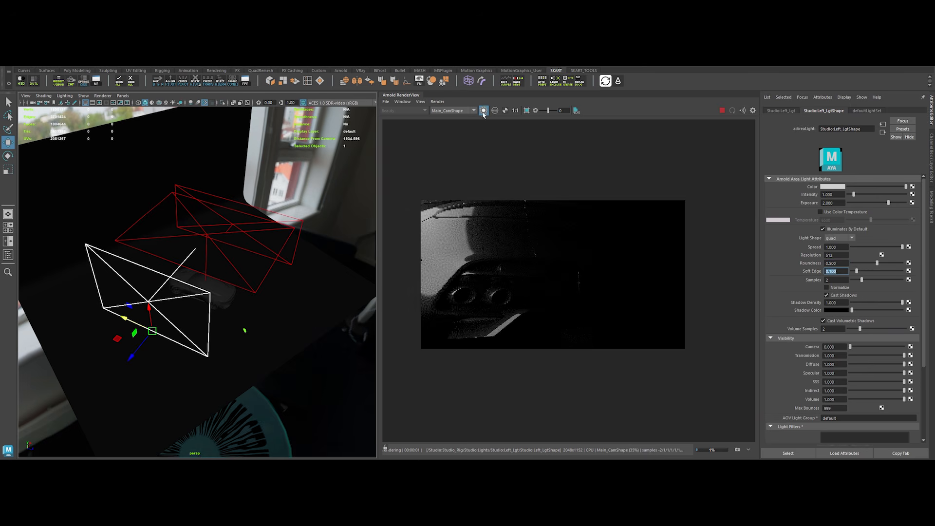
# Expand the studio rig in the Outliner and remove the Studio namespace from its objects with the Namespace Editor
pyautogui.keyDown('alt'); pyautogui.moveTo(263, 314); pyautogui.dragTo(38, 145); pyautogui.keyUp('alt')
pyautogui.click(7, 255)
pyautogui.click(12, 216)
pyautogui.click(96, 81)
pyautogui.click(335, 203)
pyautogui.click(415, 204)
pyautogui.click(421, 265)
pyautogui.click(437, 175)
# Duplicate Left_Lgt and rename the copy Fill_Background_Lgt
pyautogui.press('f')
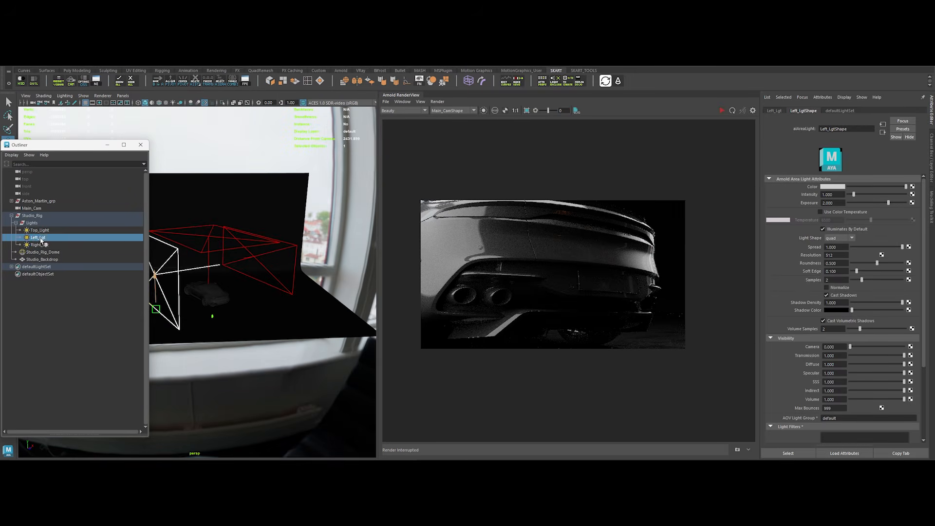
pyautogui.hotkey('ctrl', 'd')
pyautogui.doubleClick(45, 253)
pyautogui.write('Fill_Background')
pyautogui.press('Return')
pyautogui.click(141, 145)
# Raise the new fill light above the car and rotate it to face the studio backdrop
pyautogui.moveTo(157, 243); pyautogui.dragTo(155, 165)
pyautogui.keyDown('alt'); pyautogui.moveTo(229, 280); pyautogui.dragTo(216, 300); pyautogui.keyUp('alt')
pyautogui.press('e')
pyautogui.moveTo(159, 305); pyautogui.dragTo(190, 292)
pyautogui.press('r')
pyautogui.keyDown('alt'); pyautogui.moveTo(191, 319); pyautogui.dragTo(194, 285); pyautogui.keyUp('alt')
pyautogui.press('w')
pyautogui.moveTo(130, 244); pyautogui.dragTo(245, 299)
# Tilt the fill background light downward and adjust its scale as a wide rectangle above the car
pyautogui.click(185, 83)
pyautogui.scroll(2, 203, 266)
pyautogui.press('e')
pyautogui.moveTo(247, 187); pyautogui.dragTo(242, 171)
pyautogui.press('w')
pyautogui.keyDown('alt'); pyautogui.moveTo(241, 292); pyautogui.dragTo(201, 311); pyautogui.keyUp('alt')
pyautogui.press('r')
pyautogui.moveTo(203, 182); pyautogui.dragTo(203, 188)
pyautogui.press('w')
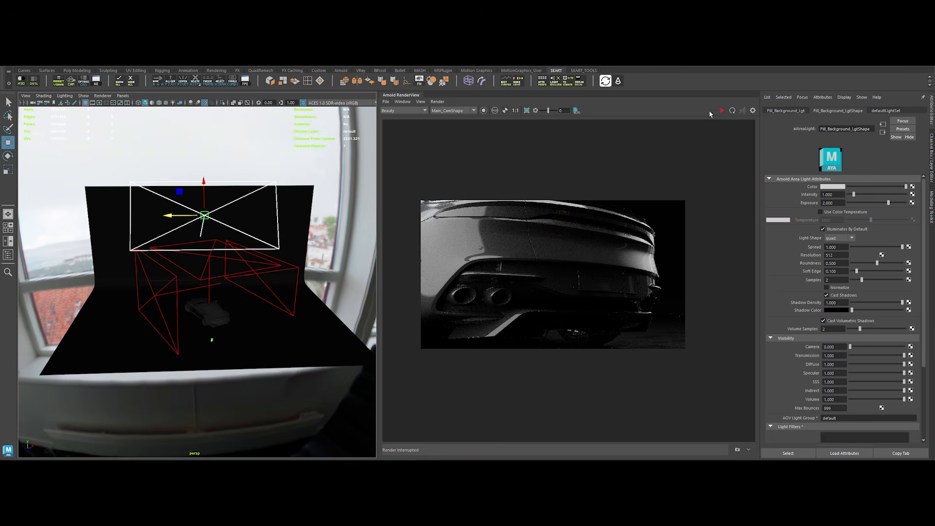
# Set the fill light's roundness and soft edge to 0, its exposure to 2 after trying 5, and move it forward
pyautogui.click(721, 110)
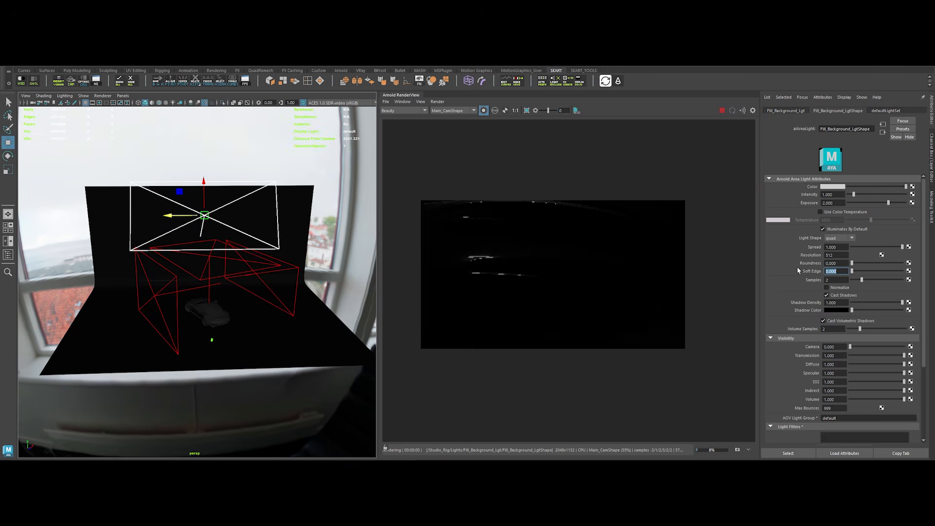
pyautogui.keyDown('alt'); pyautogui.moveTo(211, 295); pyautogui.dragTo(286, 289); pyautogui.keyUp('alt')
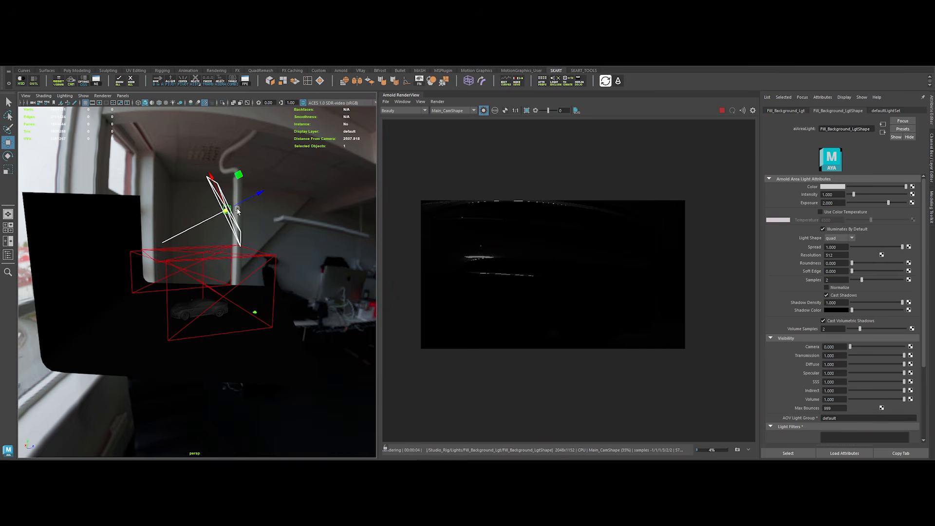
pyautogui.moveTo(835, 203); pyautogui.dragTo(782, 211)
pyautogui.write('5')
pyautogui.press('Return')
pyautogui.moveTo(260, 193); pyautogui.dragTo(239, 204)
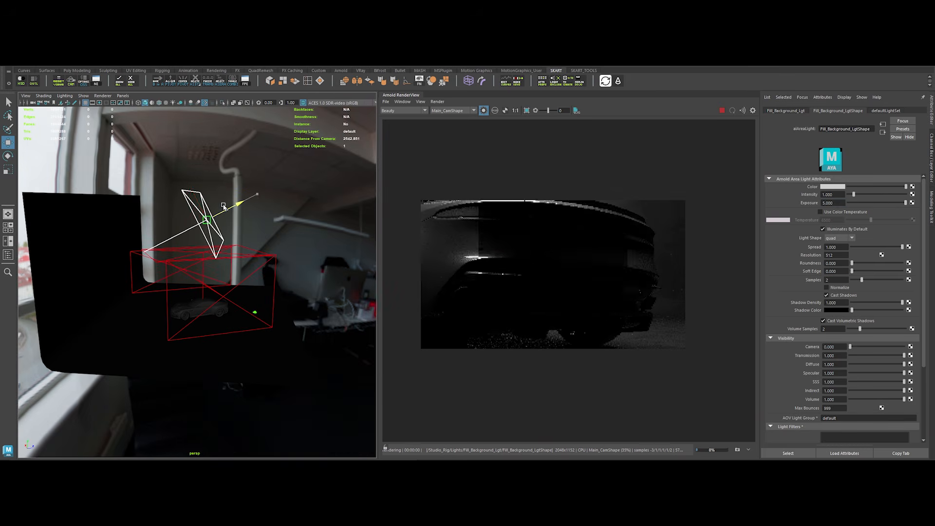
pyautogui.click(721, 111)
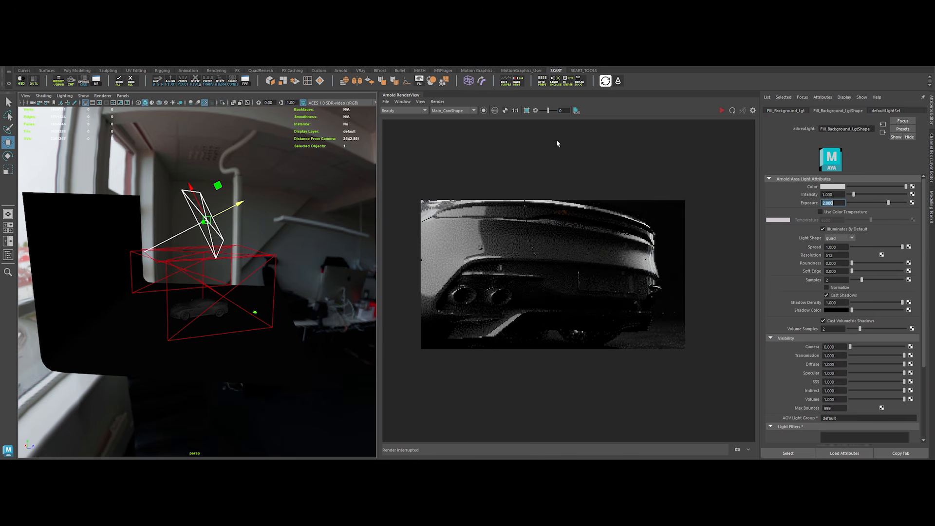
# Open light-centric light linking and check which objects the fill, right, left and top lights illuminate
pyautogui.click(555, 80)
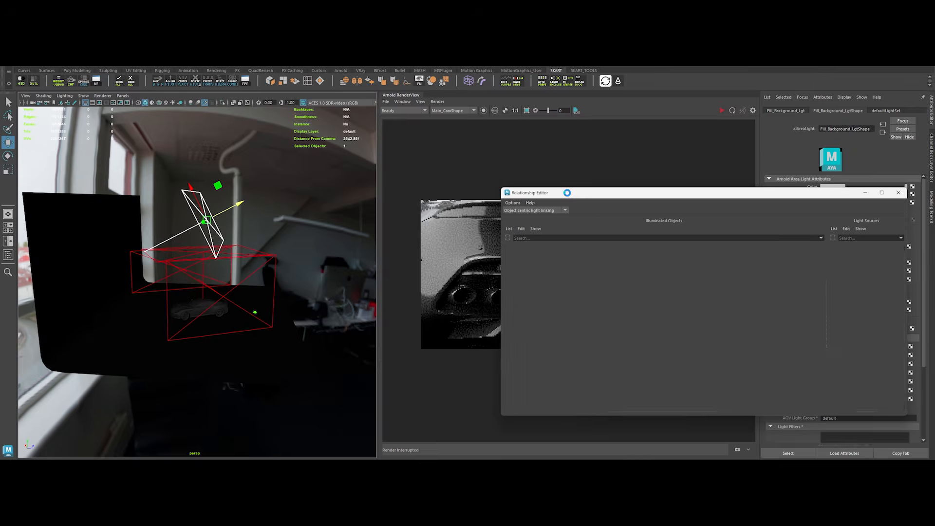
pyautogui.click(306, 162)
pyautogui.click(307, 168)
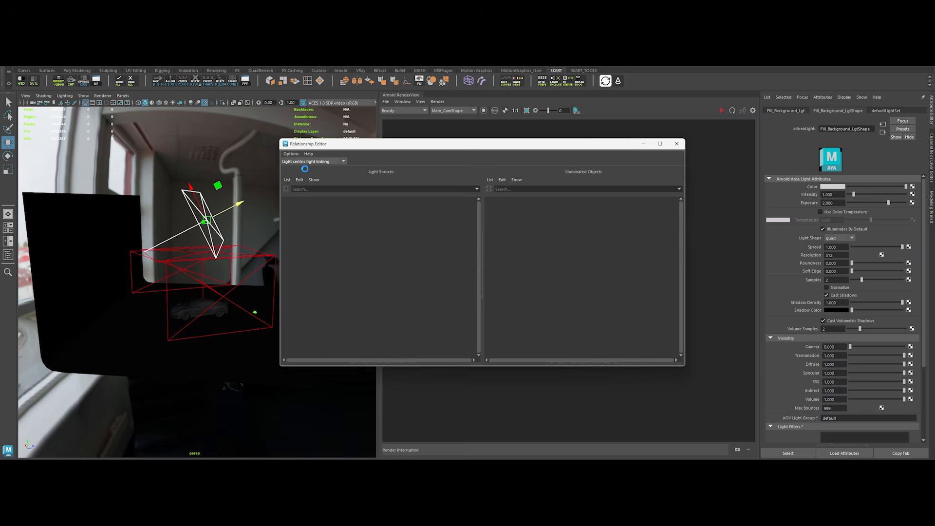
pyautogui.click(290, 200)
pyautogui.click(294, 208)
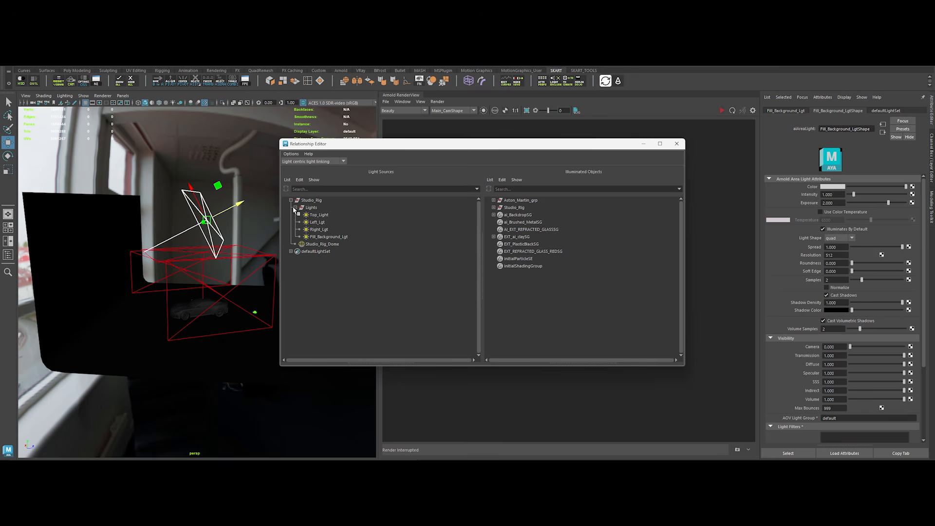
pyautogui.click(320, 237)
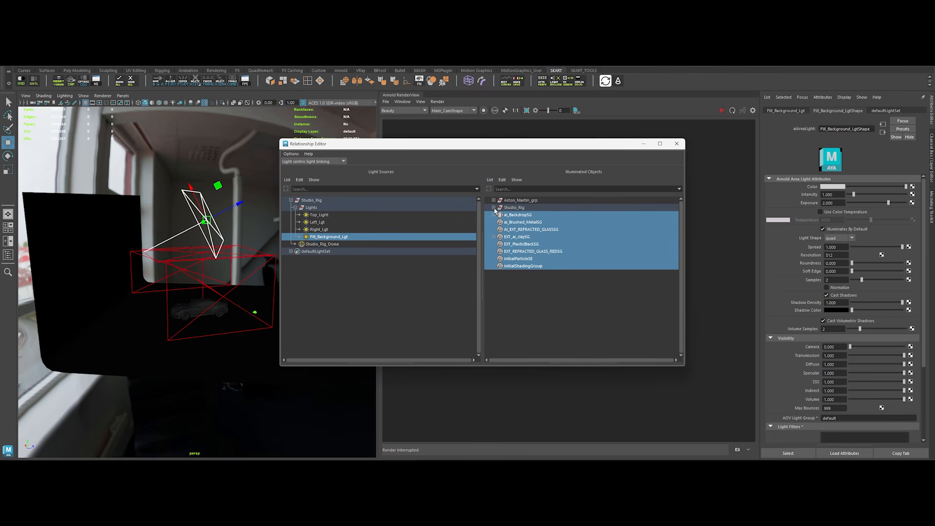
pyautogui.click(322, 230)
pyautogui.click(321, 222)
pyautogui.click(321, 215)
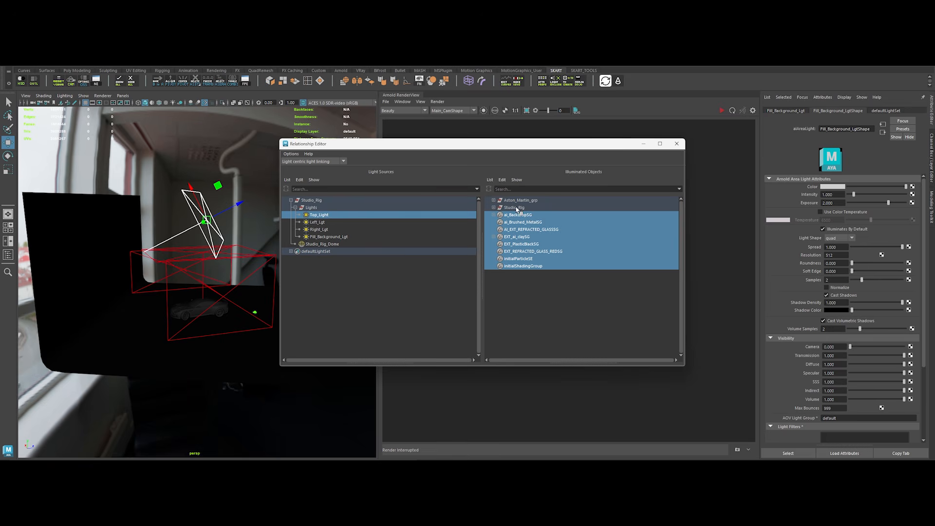
pyautogui.click(676, 144)
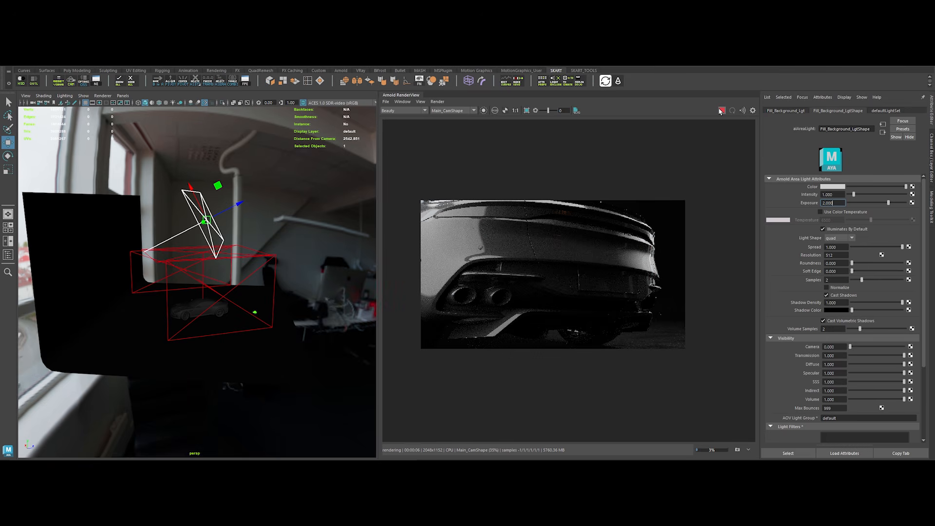
# Select the car body in the render, set its material's coat weight to 0 and brighten the base color to 0.8
pyautogui.click(588, 258)
pyautogui.moveTo(834, 312); pyautogui.dragTo(810, 312)
pyautogui.write('0')
pyautogui.press('Return')
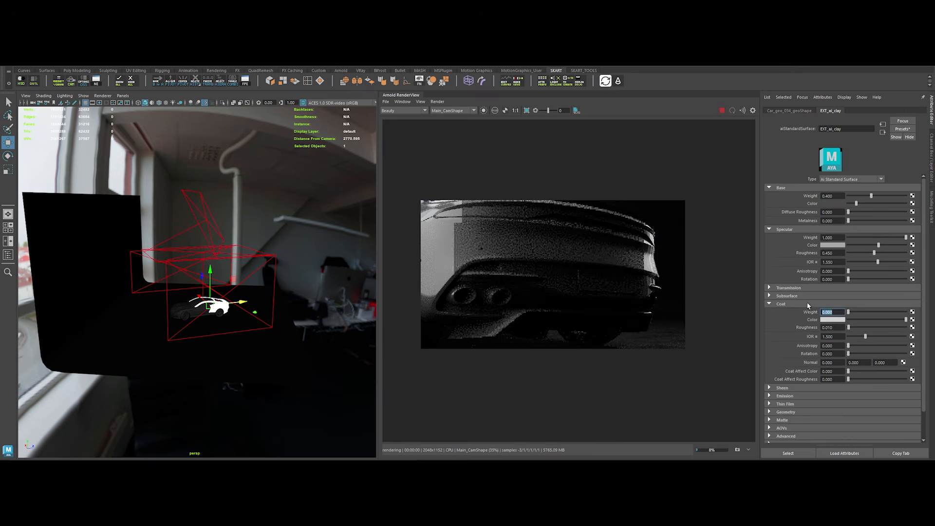
pyautogui.click(807, 305)
pyautogui.click(838, 203)
pyautogui.write('.8')
pyautogui.press('Return')
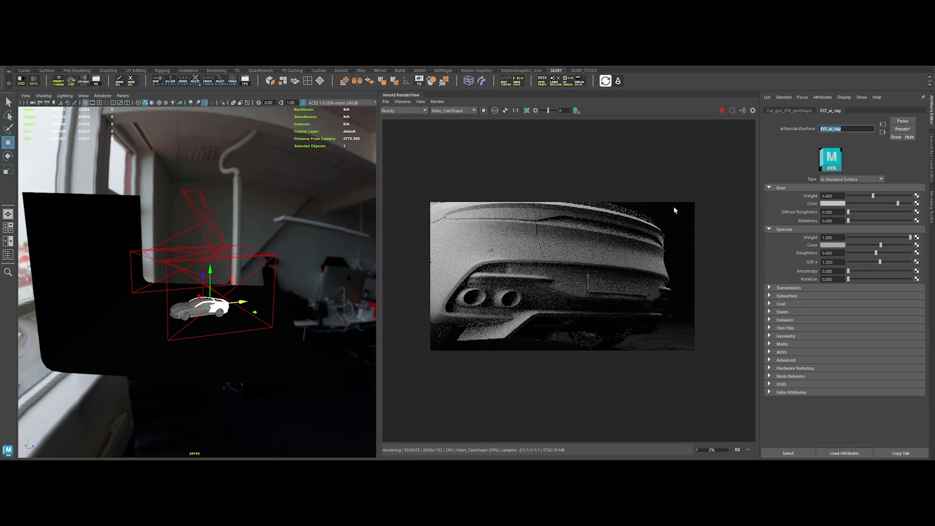
pyautogui.scroll(2, 674, 212)
pyautogui.moveTo(666, 213); pyautogui.dragTo(719, 178, button='middle')
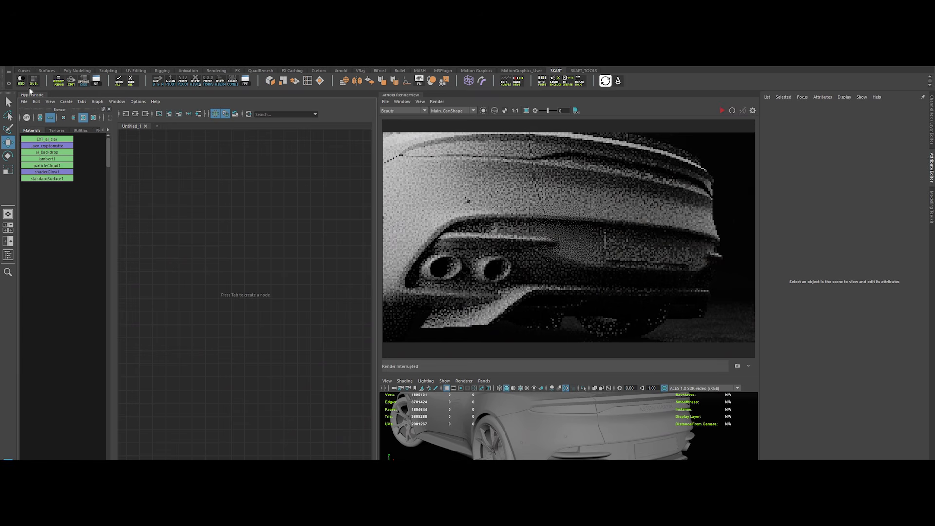
# Import the materials from Shader.mb into the scene and open the Namespace Editor
pyautogui.click(24, 101)
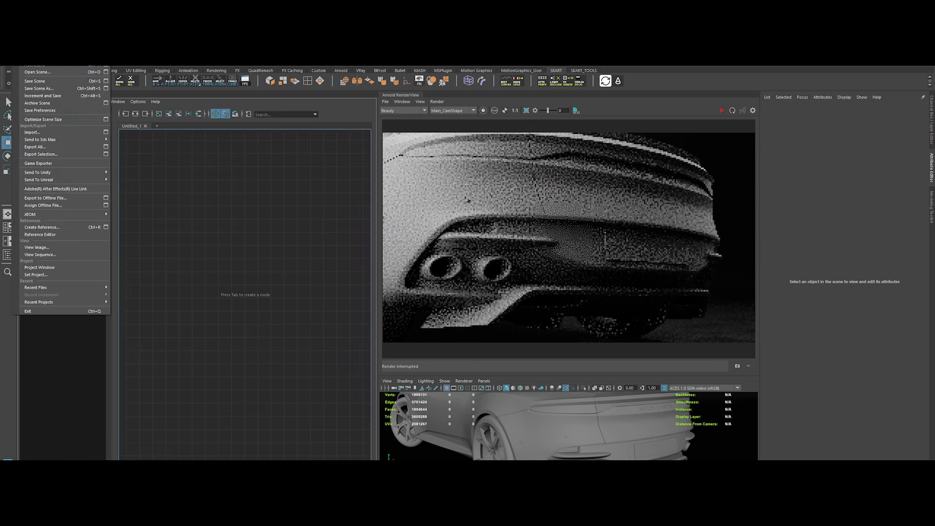
pyautogui.click(35, 133)
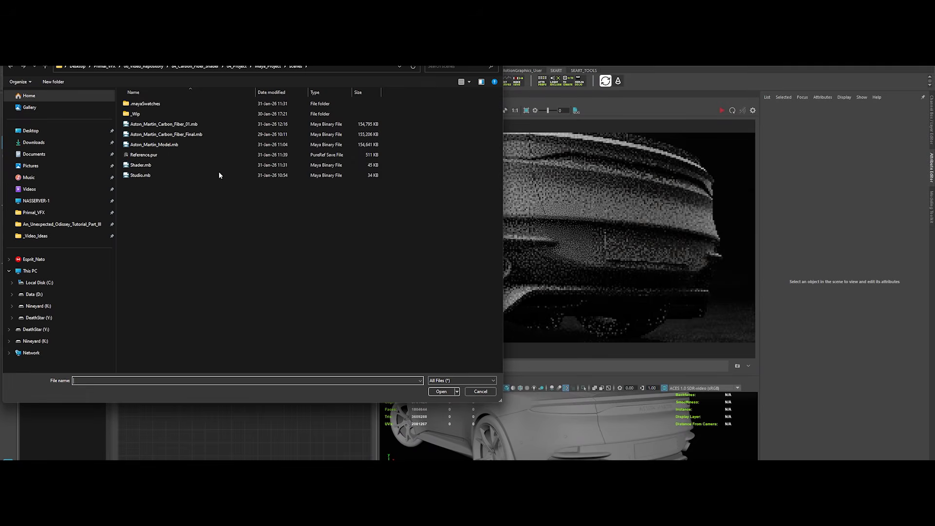
pyautogui.click(171, 165)
pyautogui.doubleClick(172, 165)
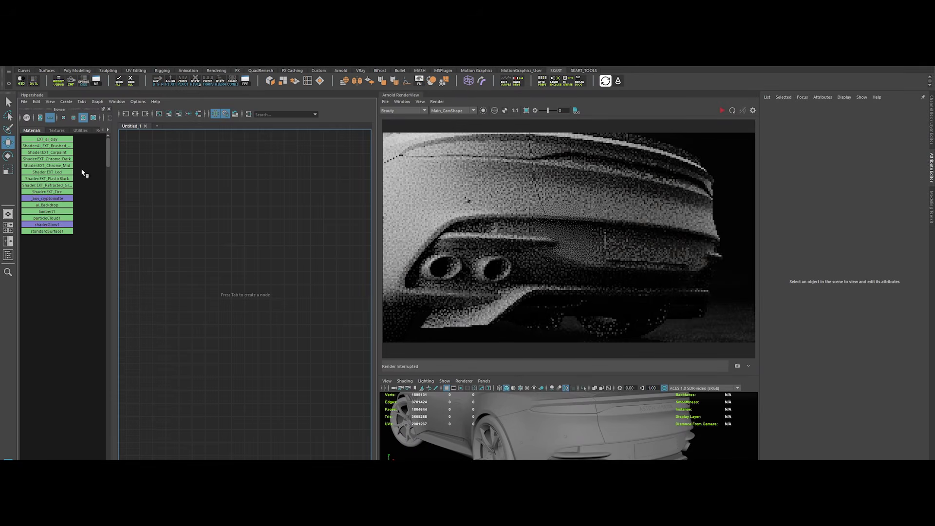
pyautogui.click(96, 80)
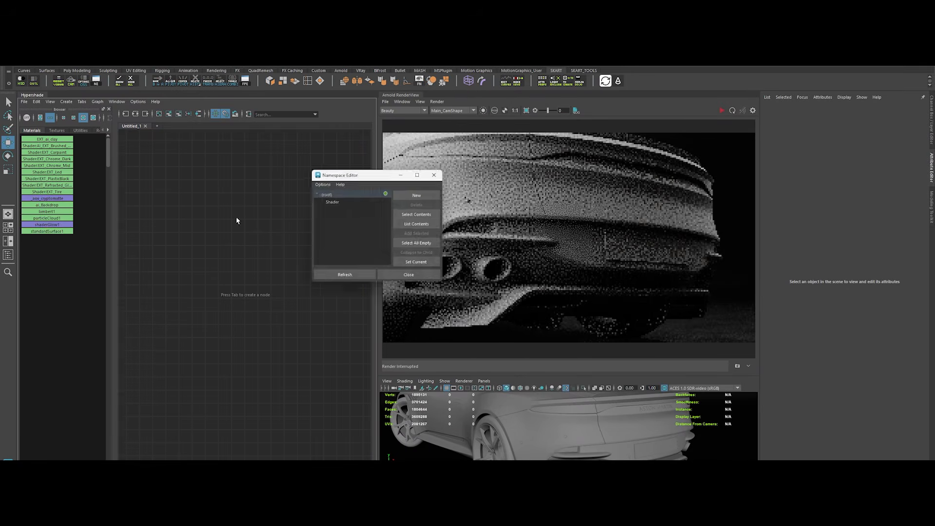
# Delete the Shader namespace so the imported materials lose their prefix, and close the Namespace Editor
pyautogui.click(333, 202)
pyautogui.click(417, 205)
pyautogui.click(420, 260)
pyautogui.click(403, 274)
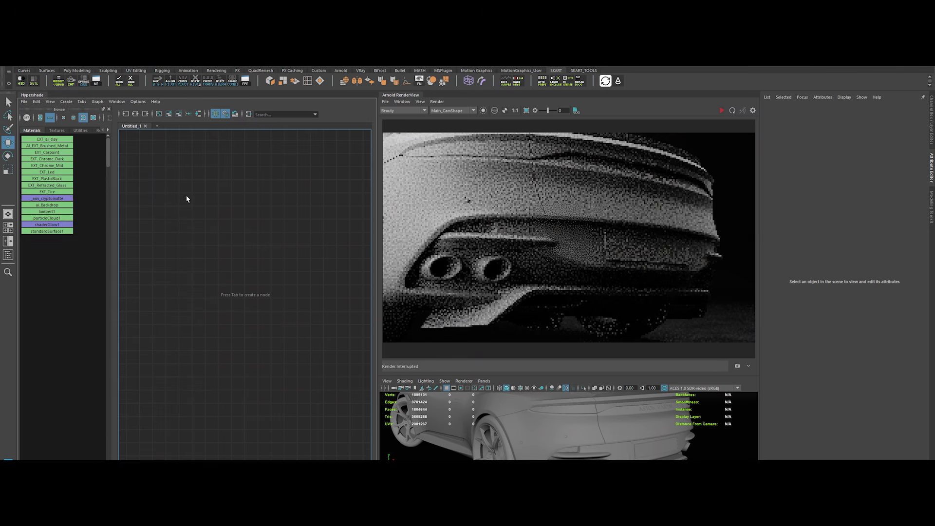
# Graph the brushed metal material's network, assign EXT_Carpaint to the car body and restart the render
pyautogui.moveTo(65, 152); pyautogui.dragTo(58, 169, button='right')
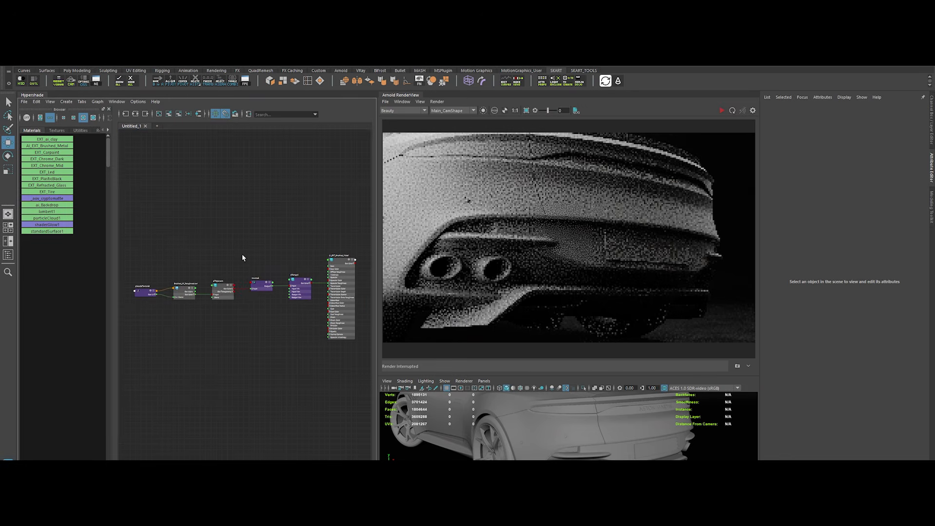
pyautogui.click(402, 216)
pyautogui.moveTo(60, 153); pyautogui.dragTo(56, 134, button='right')
pyautogui.click(722, 112)
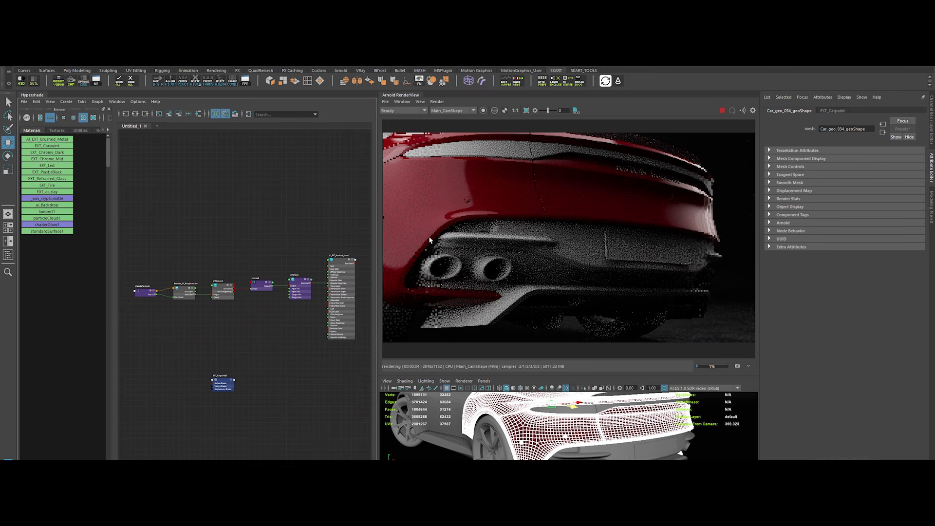
# Open EXT_Carpaint's attributes and examine its base, specular and coat settings
pyautogui.click(349, 263)
pyautogui.click(789, 305)
pyautogui.click(832, 111)
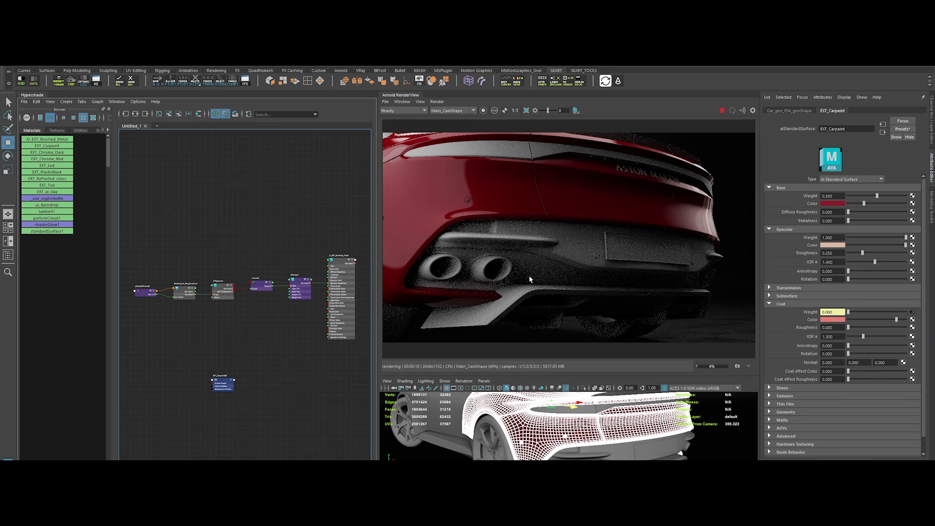
# Select the exhaust tips in the render and assign the AI_EXT_Brushed_Metal material to them
pyautogui.click(479, 272)
pyautogui.rightClick(49, 139)
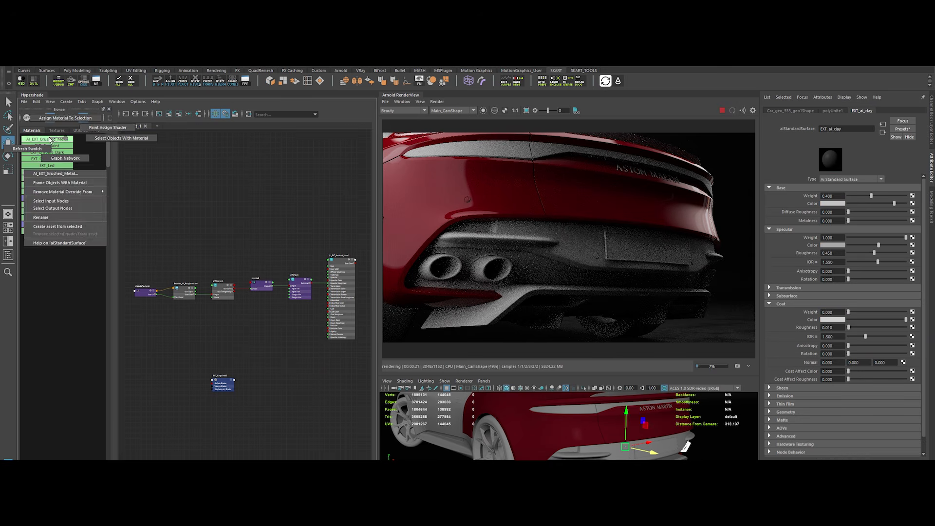
pyautogui.moveTo(49, 140); pyautogui.dragTo(64, 158, button='right')
pyautogui.moveTo(339, 260); pyautogui.dragTo(339, 239, button='right')
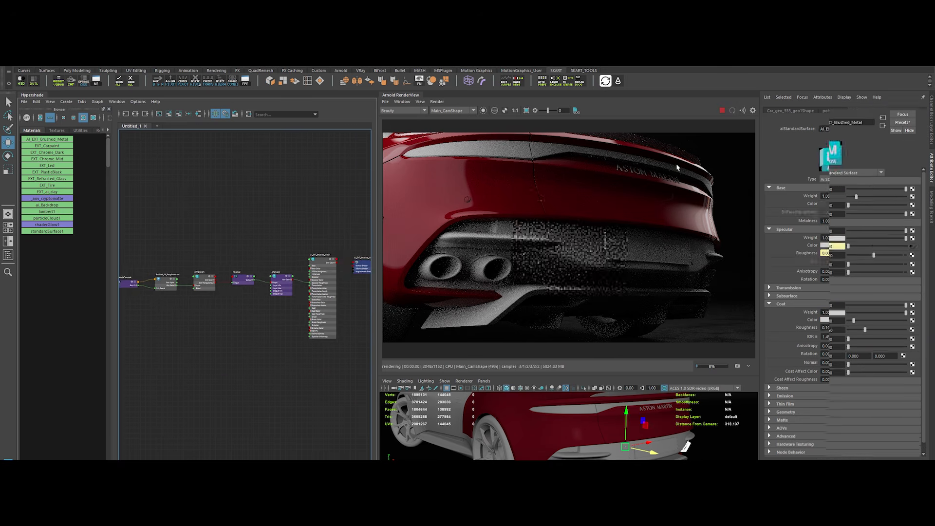
# Limit the render to a region around the exhaust tips and inspect the brushed metal there
pyautogui.click(526, 111)
pyautogui.moveTo(465, 252); pyautogui.dragTo(517, 289)
pyautogui.scroll(3, 498, 271)
pyautogui.moveTo(484, 284); pyautogui.dragTo(499, 281, button='middle')
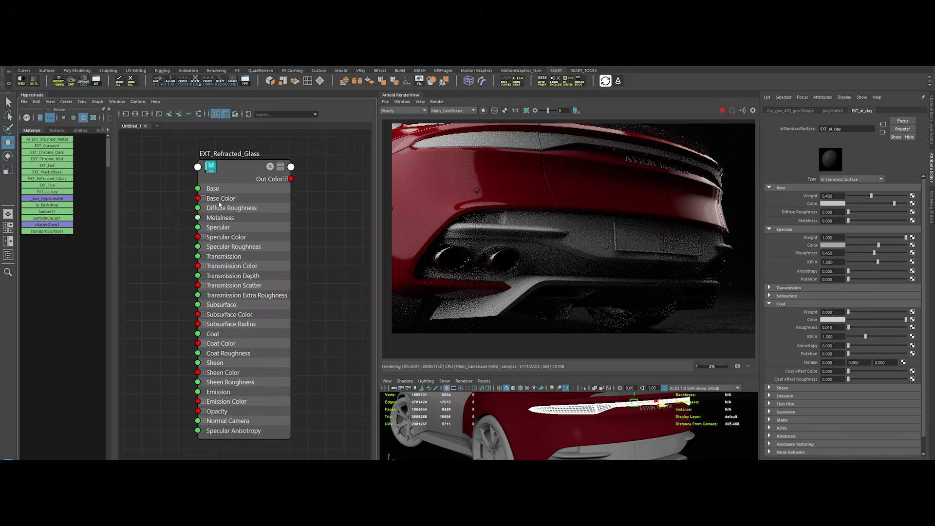
# Assign the EXT_Refracted_Glass material to the tail light's glass cover
pyautogui.click(219, 205)
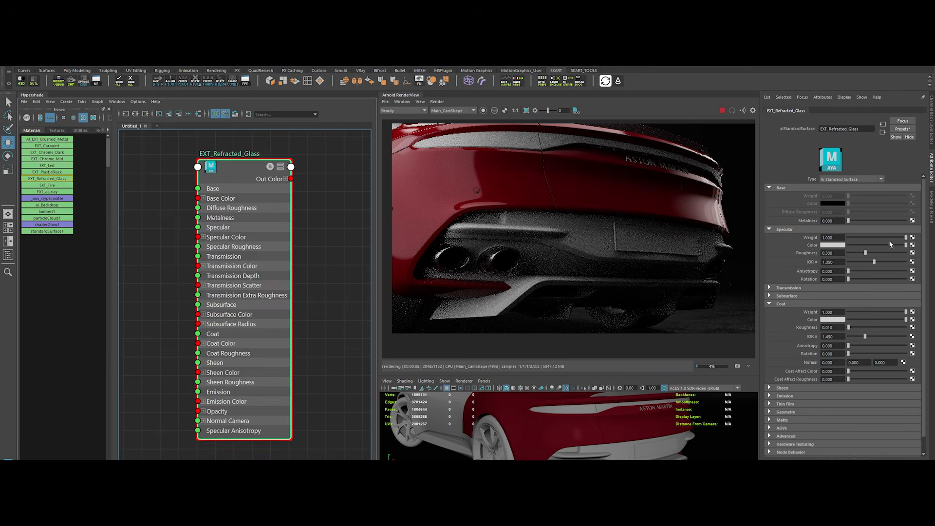
pyautogui.click(584, 408)
pyautogui.moveTo(280, 265); pyautogui.dragTo(283, 248, button='right')
pyautogui.click(298, 249)
# Move the render region onto the tail light glass and frame it closely
pyautogui.scroll(1, 481, 188)
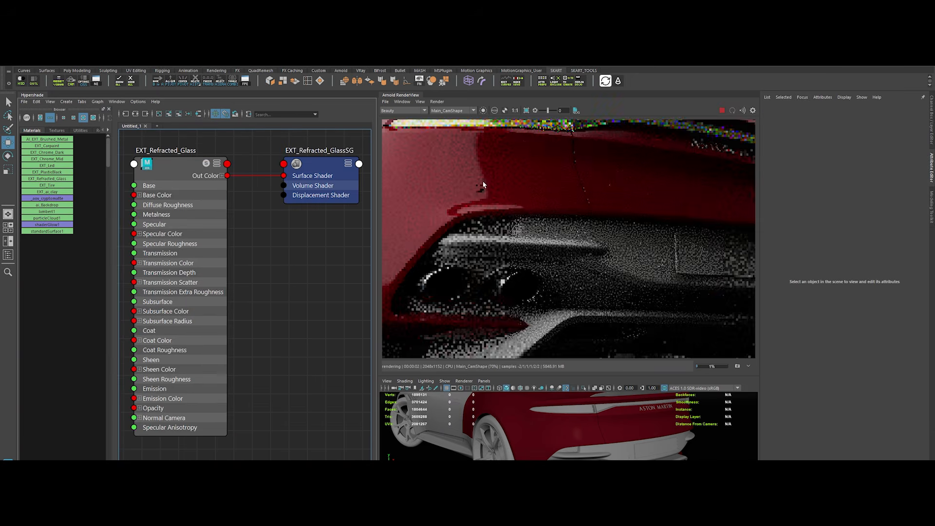
pyautogui.moveTo(482, 188); pyautogui.dragTo(488, 252, button='middle')
pyautogui.keyDown('shift'); pyautogui.moveTo(600, 216); pyautogui.dragTo(505, 161); pyautogui.keyUp('shift')
pyautogui.scroll(1, 538, 195)
pyautogui.moveTo(539, 194); pyautogui.dragTo(537, 211, button='middle')
# Set the transmission Dispersion Abbe of EXT_Refracted_Glass to 5
pyautogui.moveTo(180, 171); pyautogui.dragTo(180, 172)
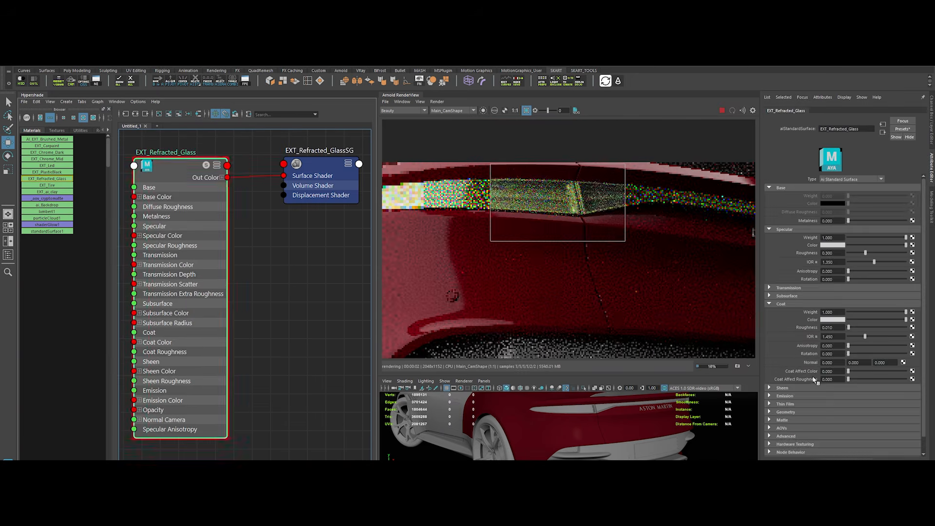
pyautogui.click(788, 288)
pyautogui.doubleClick(827, 337)
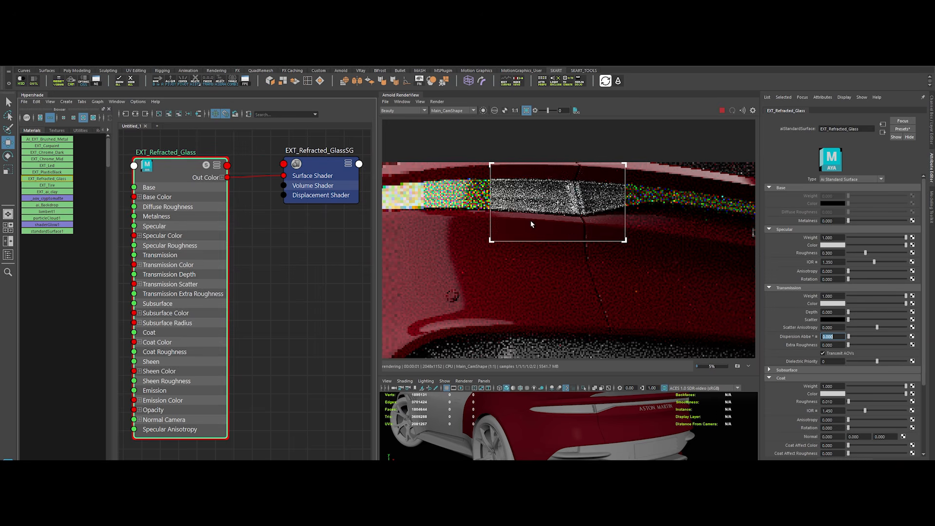
pyautogui.write('5')
pyautogui.press('Return')
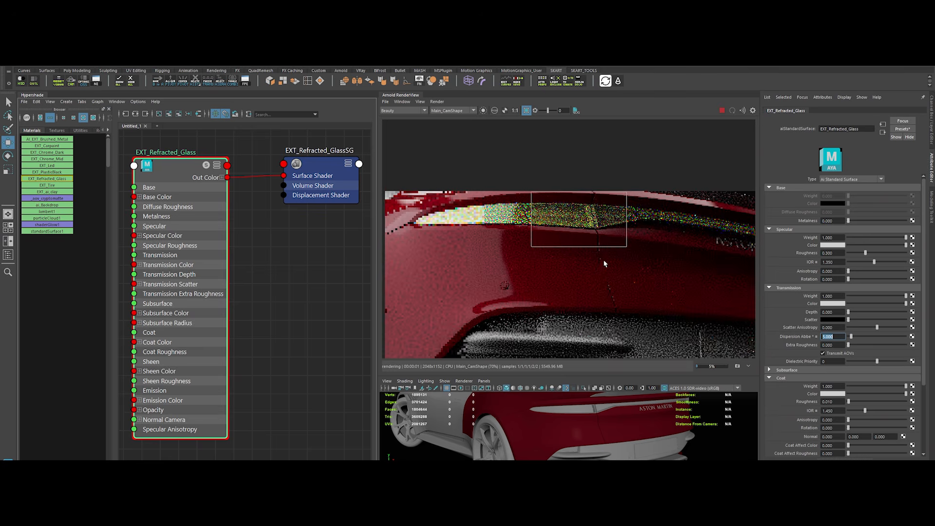
# Hide the tail light's glass cover to expose the parts beneath it
pyautogui.scroll(-3, 603, 259)
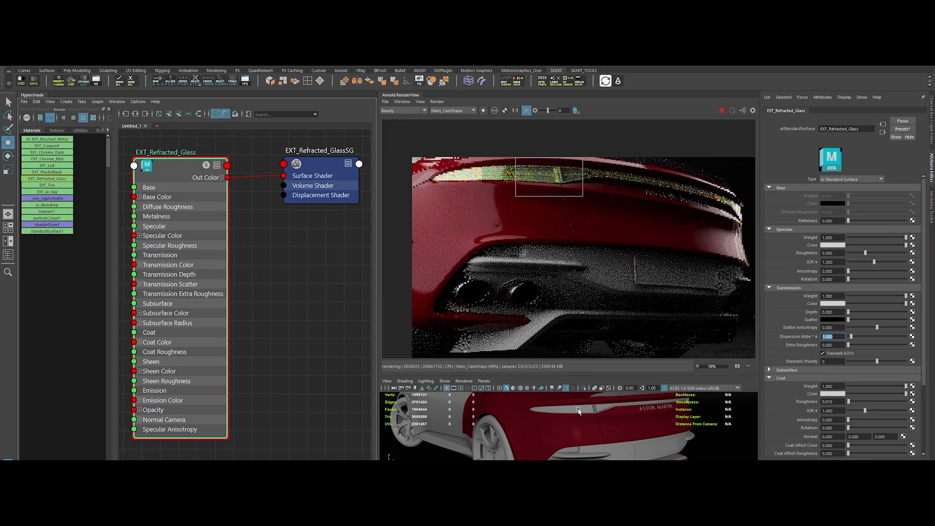
pyautogui.click(579, 411)
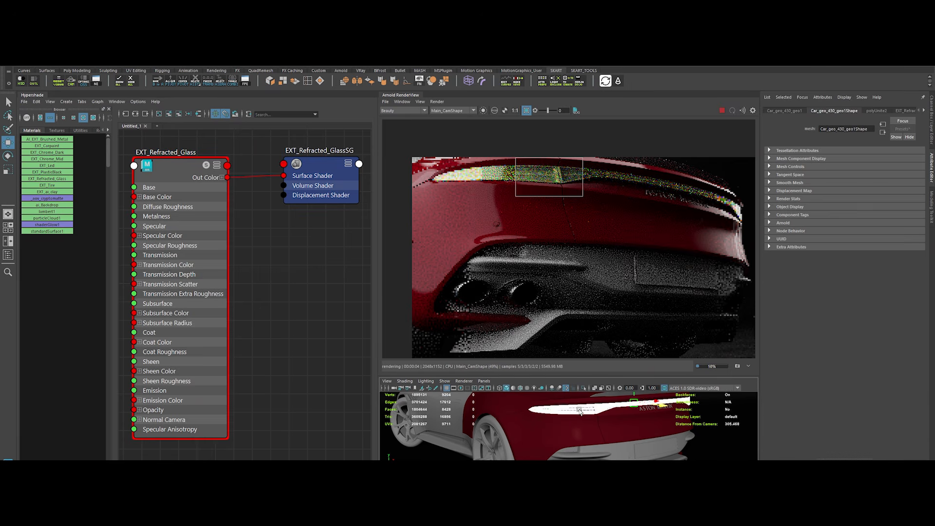
pyautogui.scroll(5, 549, 406)
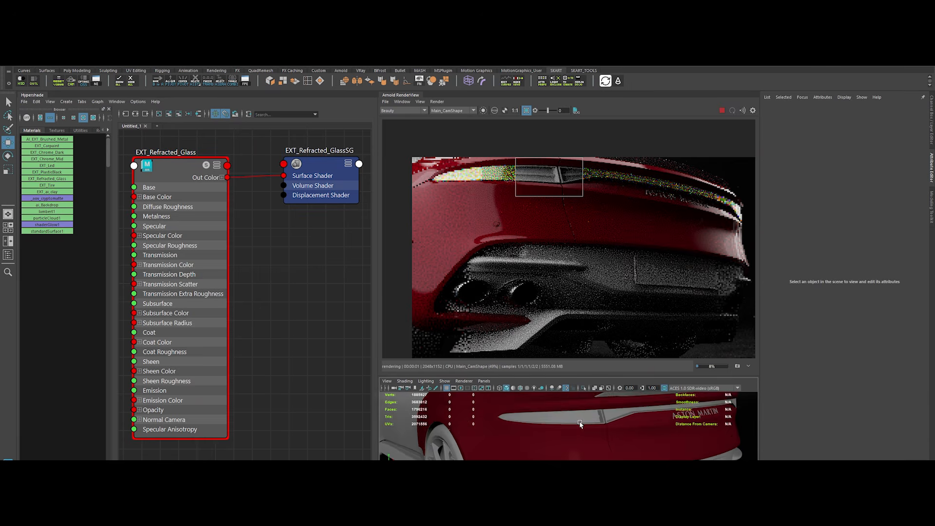
# Assign EXT_Led to the light strips inside the tail light and set its emission weight to 5
pyautogui.click(608, 410)
pyautogui.moveTo(58, 166); pyautogui.dragTo(37, 166, button='right')
pyautogui.scroll(-5, 799, 311)
pyautogui.doubleClick(832, 371)
pyautogui.write('5')
pyautogui.press('Return')
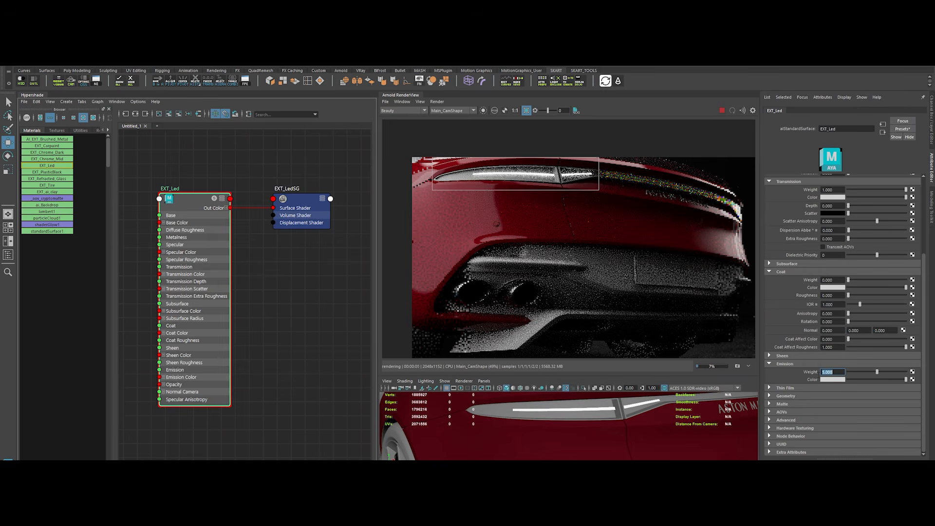
# Change EXT_Led's emission color to red and its emission weight to 4
pyautogui.press('Return')
pyautogui.click(830, 380)
pyautogui.moveTo(848, 408); pyautogui.dragTo(844, 408)
pyautogui.moveTo(906, 380); pyautogui.dragTo(907, 383)
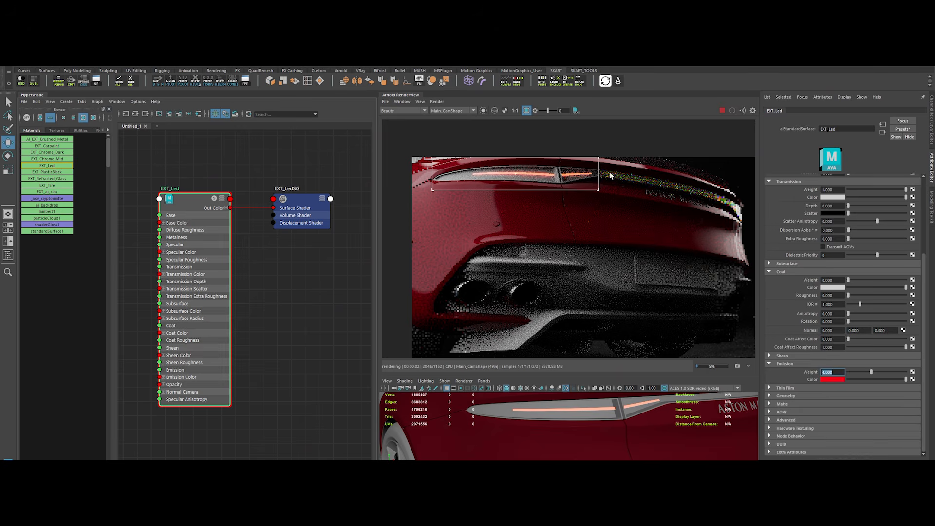
# Assign EXT_PlasticBlack to the tail light housing, with the render paused, and show the glass cover again
pyautogui.click(722, 110)
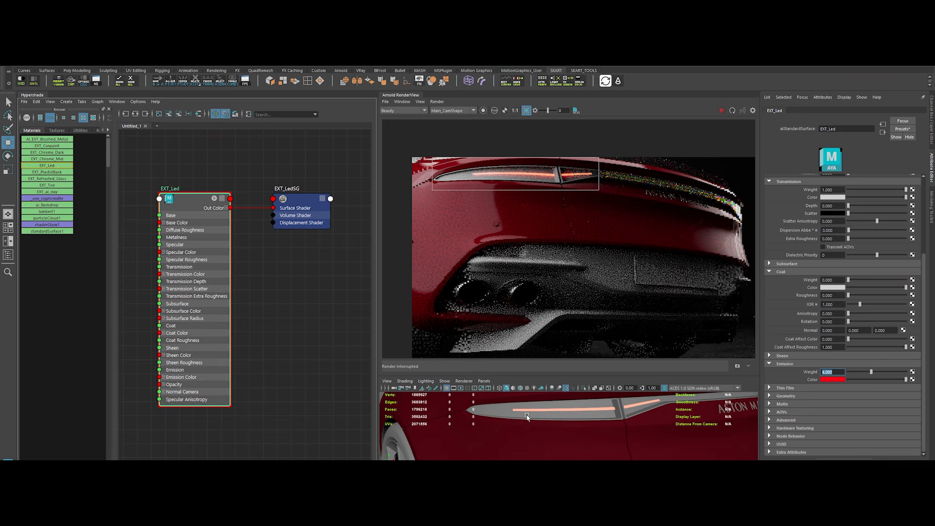
pyautogui.click(501, 413)
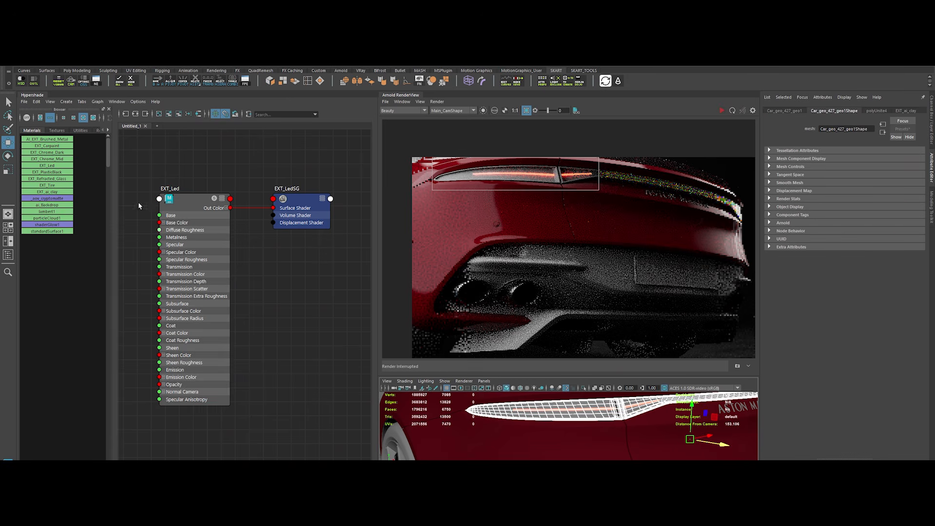
pyautogui.moveTo(64, 173); pyautogui.dragTo(65, 152, button='right')
pyautogui.click(720, 110)
pyautogui.click(720, 111)
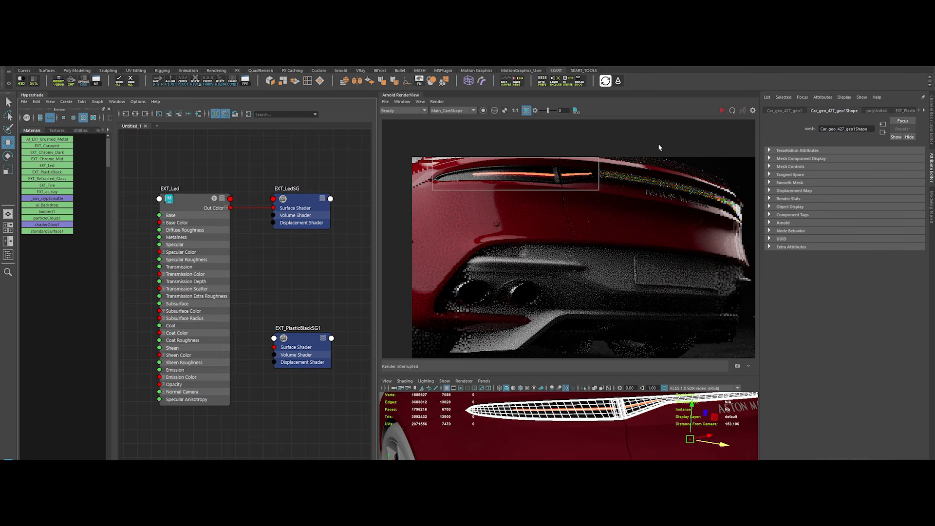
pyautogui.click(721, 111)
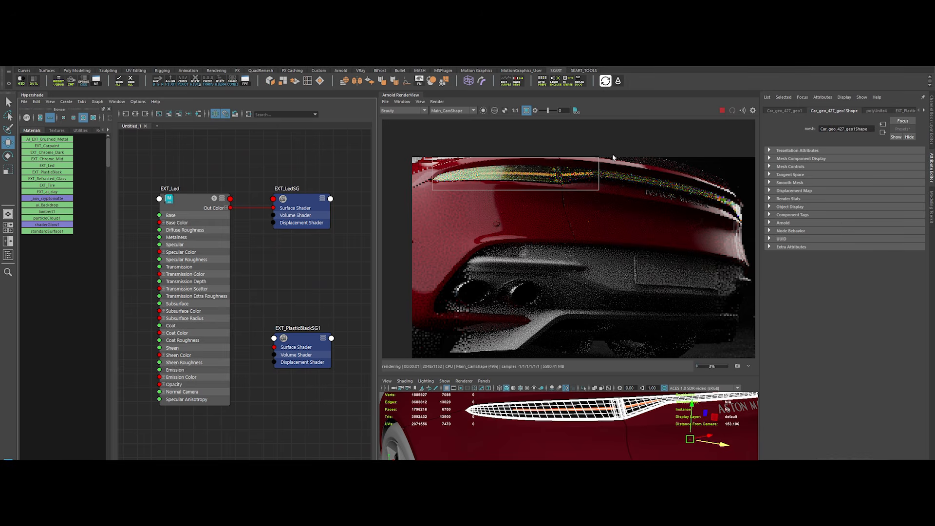
# Check the tail light in the render and move the render region onto the rear number plate
pyautogui.scroll(2, 526, 197)
pyautogui.moveTo(526, 197); pyautogui.dragTo(566, 235, button='middle')
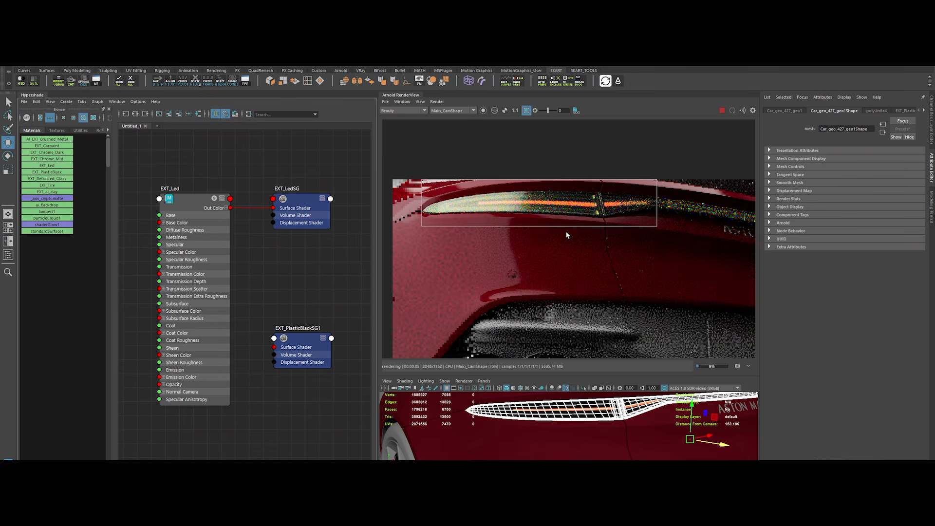
pyautogui.scroll(-3, 566, 229)
pyautogui.scroll(2, 562, 216)
pyautogui.keyDown('shift'); pyautogui.moveTo(613, 219); pyautogui.dragTo(720, 273); pyautogui.keyUp('shift')
pyautogui.scroll(4, 604, 252)
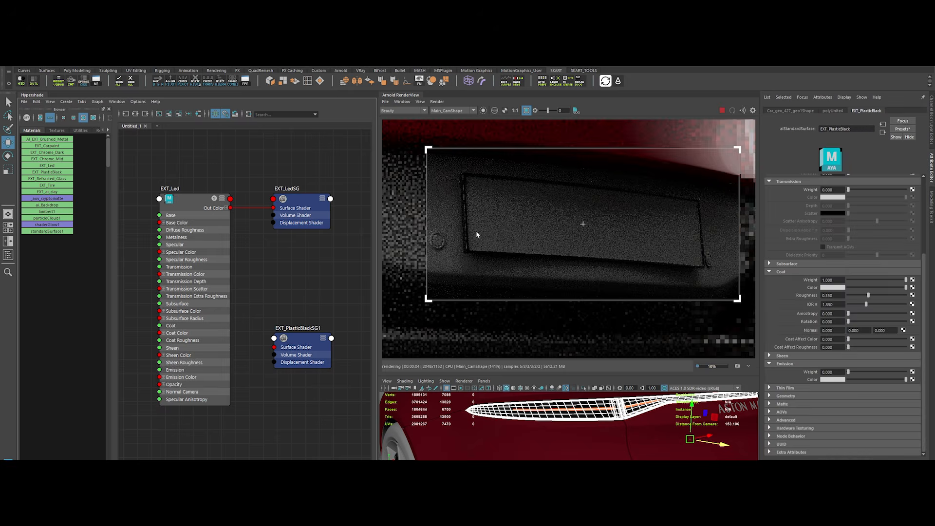
# Select the number plate and create an aiStandardSurface material in a new Hypershade graph
pyautogui.click(510, 222)
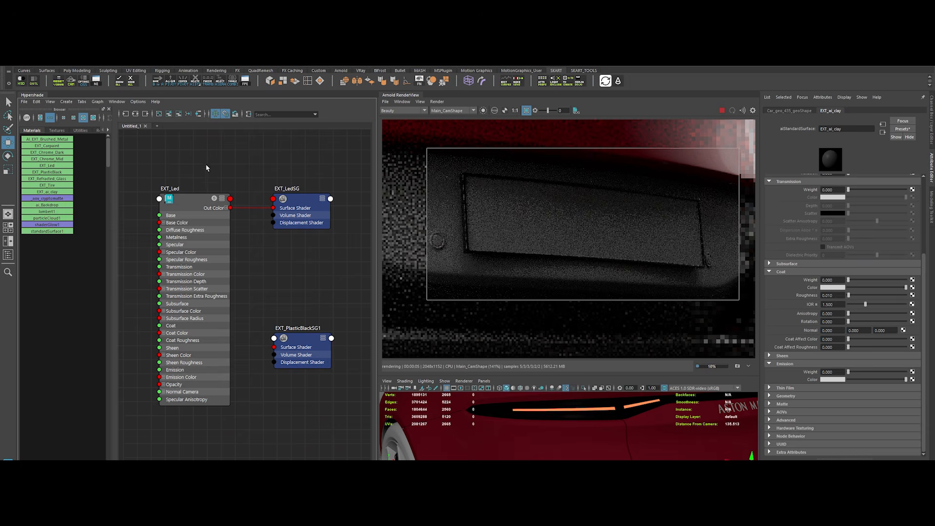
pyautogui.click(158, 126)
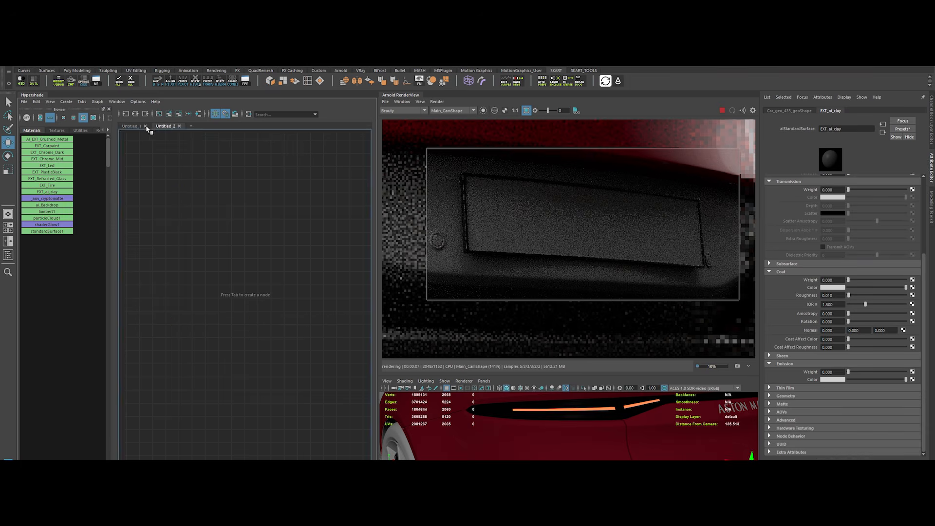
pyautogui.press('Tab')
pyautogui.write('aiStandardSurface')
pyautogui.press('Return')
# Rename the new material aiPLate and its shading group aiPLateSG
pyautogui.doubleClick(208, 214)
pyautogui.write('aiPLate')
pyautogui.press('Return')
pyautogui.doubleClick(297, 214)
pyautogui.write('aiPLateSG')
pyautogui.press('Return')
pyautogui.click(229, 223)
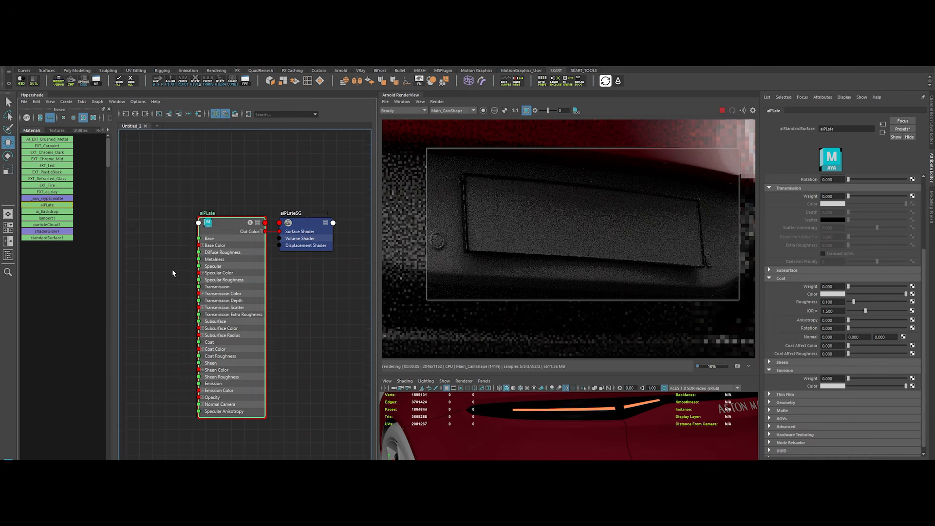
# Add a file texture node to the graph and arrange it with its placement node beside aiPLate
pyautogui.scroll(-2, 174, 274)
pyautogui.keyDown('alt'); pyautogui.moveTo(174, 273); pyautogui.dragTo(267, 246, button='middle'); pyautogui.keyUp('alt')
pyautogui.click(165, 259)
pyautogui.press('Tab')
pyautogui.write('file')
pyautogui.press('Return')
pyautogui.moveTo(165, 237); pyautogui.dragTo(219, 276)
pyautogui.moveTo(230, 279); pyautogui.dragTo(217, 264)
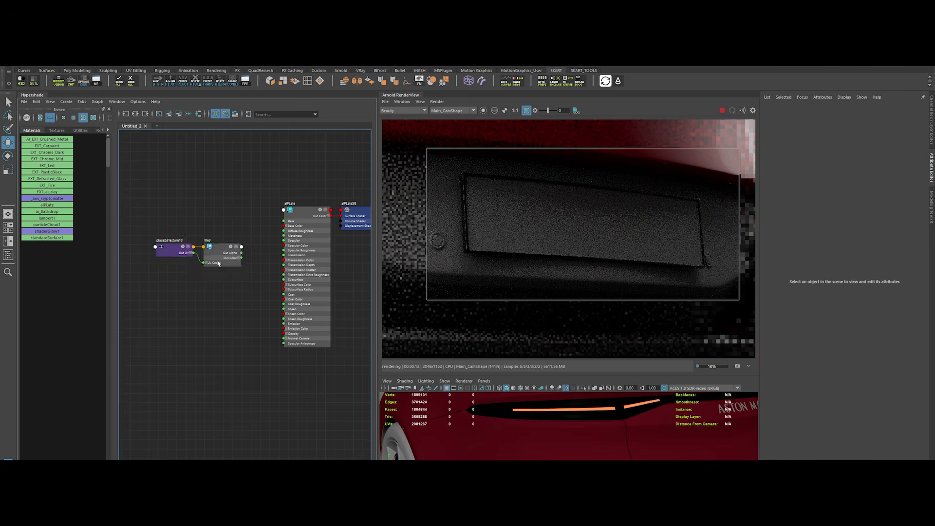
# Load Plate.png into the file node, connect its color to aiPLate's base color and assign aiPLate to the number plate
pyautogui.click(218, 263)
pyautogui.click(918, 210)
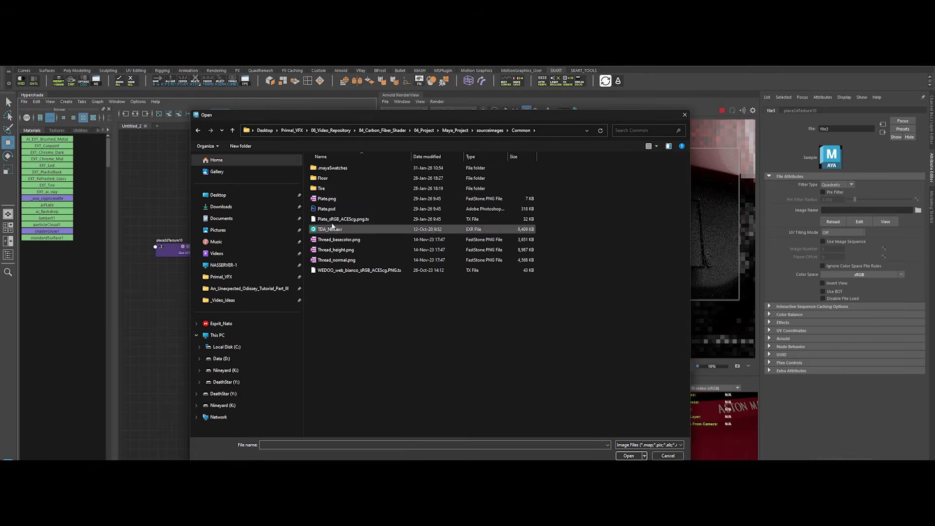
pyautogui.doubleClick(330, 201)
pyautogui.click(260, 278)
pyautogui.moveTo(242, 257); pyautogui.dragTo(285, 226)
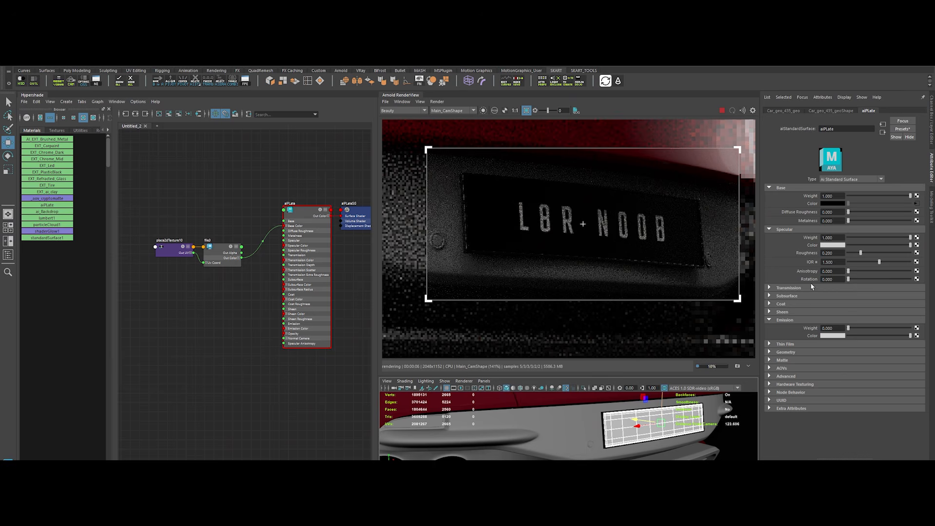
# Set aiPLate's specular roughness to 0.25 and its specular IOR to 1.35
pyautogui.moveTo(834, 238); pyautogui.dragTo(803, 237)
pyautogui.press('Tab')
pyautogui.write('0.25')
pyautogui.press('Return')
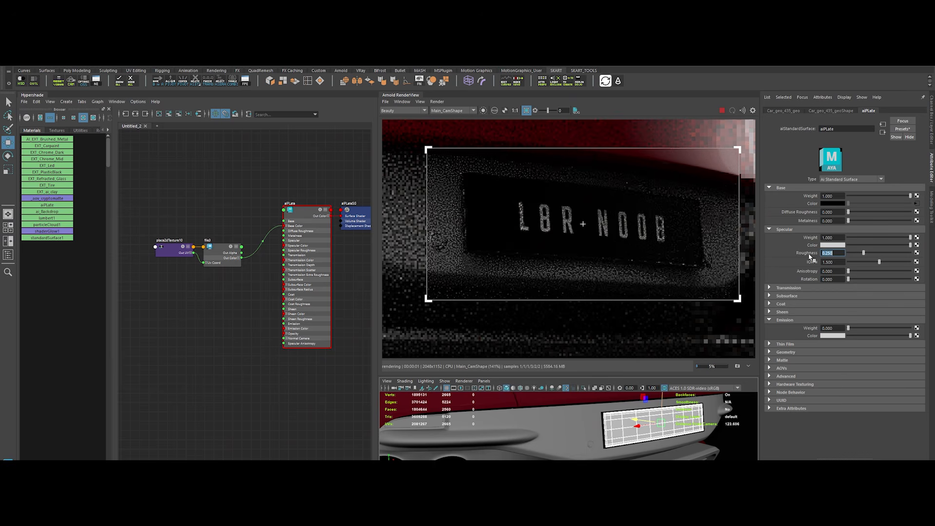
pyautogui.press('Tab')
pyautogui.write('1.35')
pyautogui.press('Return')
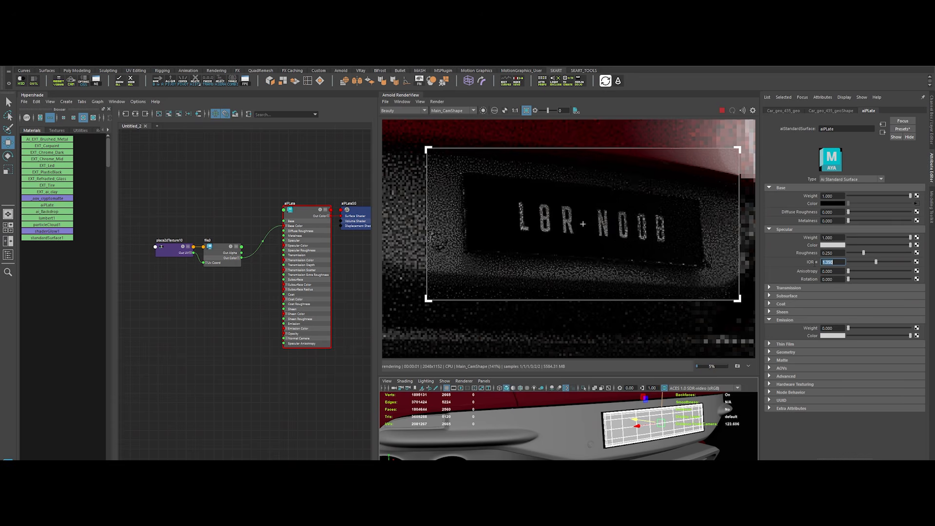
# Give aiPLate a coat with weight 1, roughness 0.3 and IOR 1.55
pyautogui.click(789, 305)
pyautogui.moveTo(833, 312); pyautogui.dragTo(808, 315)
pyautogui.write('1')
pyautogui.press('Return')
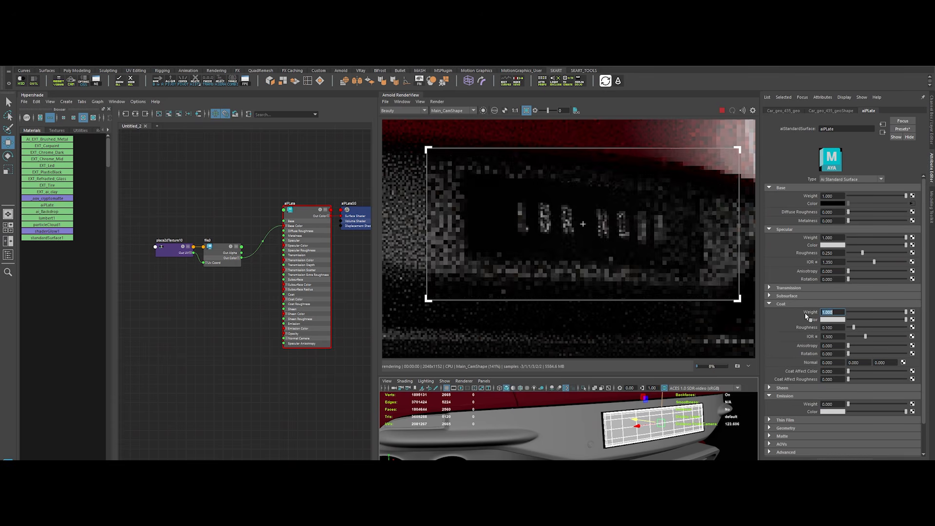
pyautogui.press('Tab')
pyautogui.write('0.3')
pyautogui.press('Return')
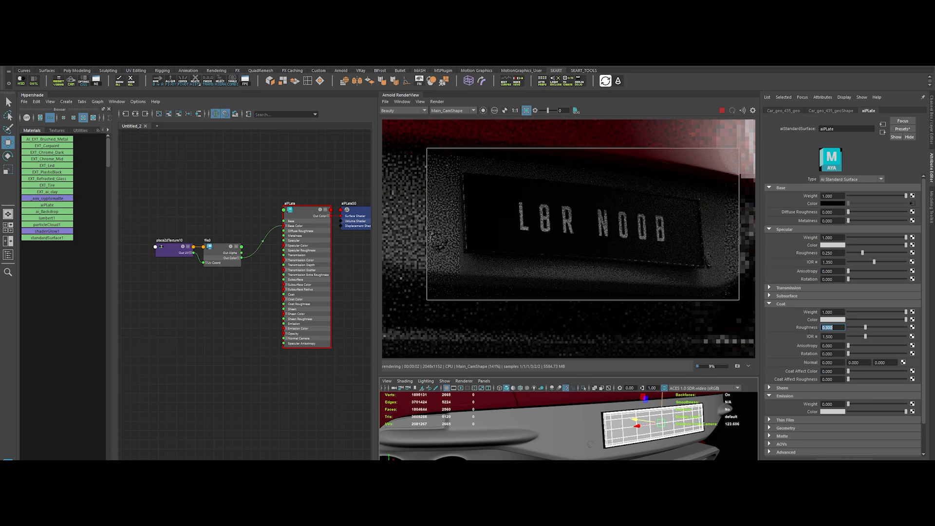
pyautogui.press('Tab')
pyautogui.write('1.55')
pyautogui.press('Return')
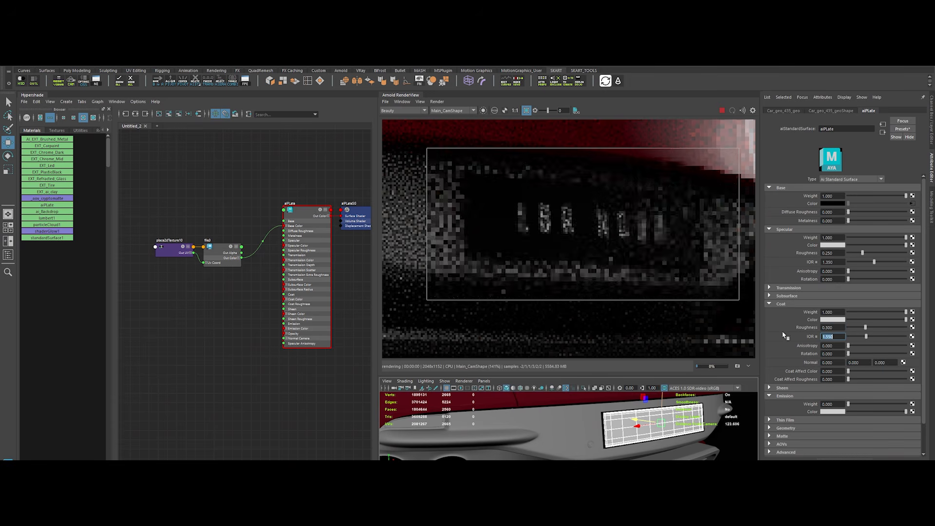
pyautogui.scroll(-3, 598, 240)
pyautogui.scroll(-2, 615, 264)
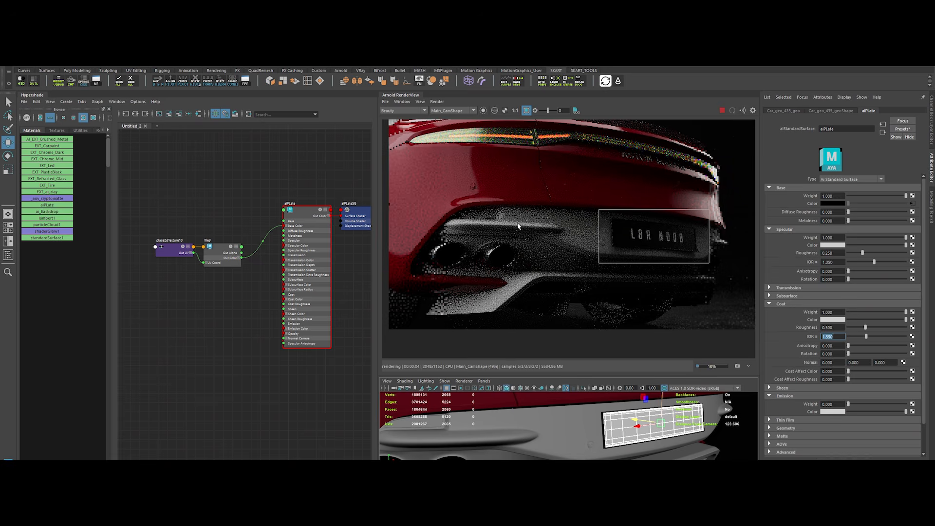
# Restrict the render region to the left rear reflector above the exhausts and select the reflector mesh
pyautogui.moveTo(440, 194); pyautogui.dragTo(507, 225)
pyautogui.scroll(2, 471, 208)
pyautogui.click(500, 217)
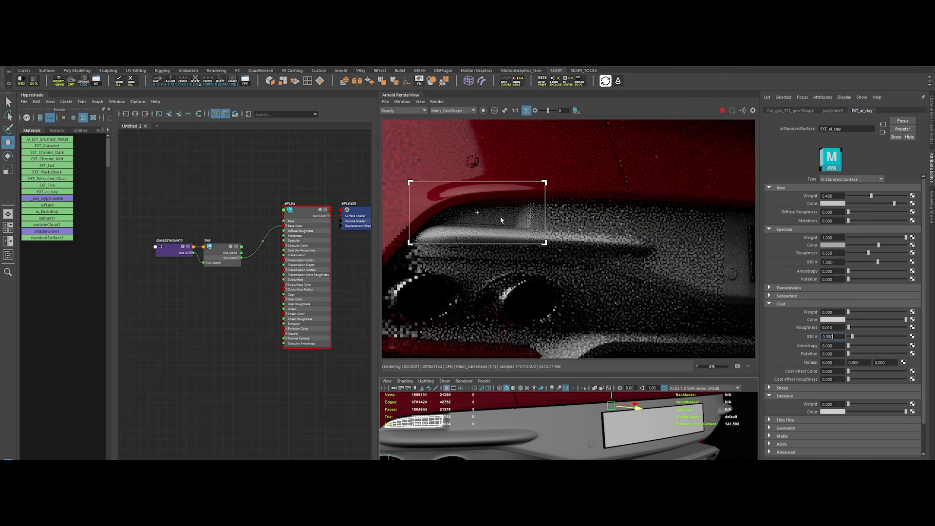
# Graph the EXT_Refracted_Glass material, duplicate it and rename the copy EXT_Refracted_Glass_Red
pyautogui.moveTo(64, 179); pyautogui.dragTo(59, 198, button='right')
pyautogui.click(190, 206)
pyautogui.hotkey('ctrl', 'd')
pyautogui.keyDown('alt'); pyautogui.moveTo(287, 261); pyautogui.dragTo(258, 156, button='middle'); pyautogui.keyUp('alt')
pyautogui.moveTo(258, 156); pyautogui.dragTo(278, 253)
pyautogui.doubleClick(282, 234)
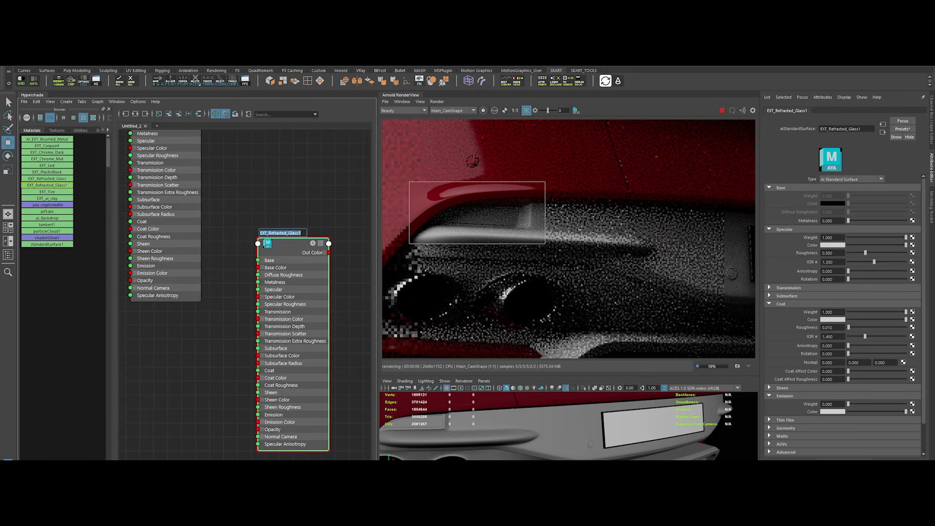
pyautogui.write('ed')
pyautogui.press('Return')
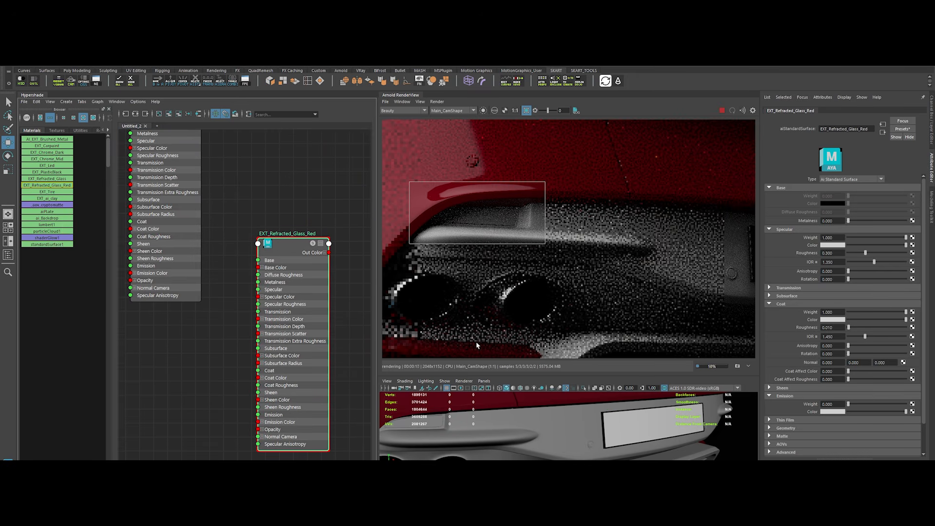
# Assign EXT_Refracted_Glass_Red to the reflector and give it a red transmission color with a dispersion Abbe of 5
pyautogui.moveTo(282, 243); pyautogui.dragTo(287, 225, button='right')
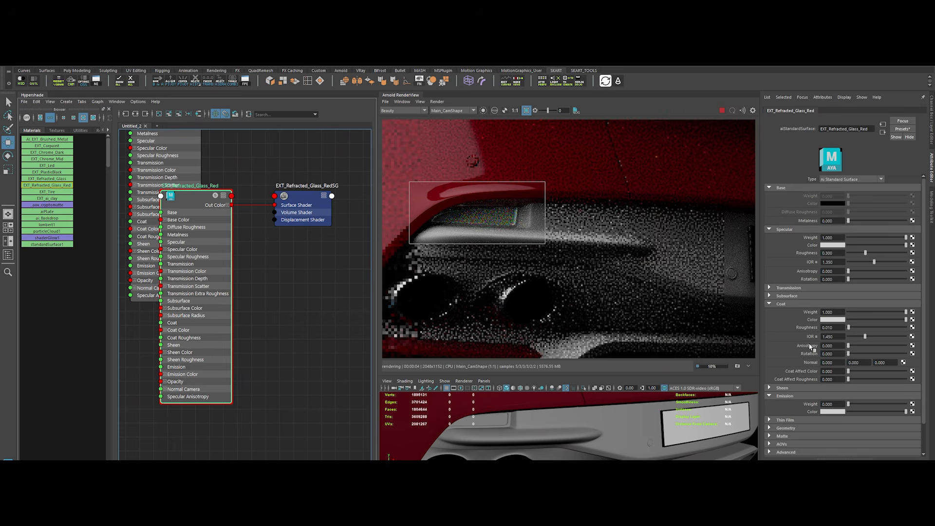
pyautogui.click(786, 288)
pyautogui.click(830, 283)
pyautogui.moveTo(797, 309); pyautogui.dragTo(839, 317)
pyautogui.write('5')
pyautogui.press('Return')
pyautogui.scroll(-4, 543, 265)
pyautogui.scroll(3, 543, 264)
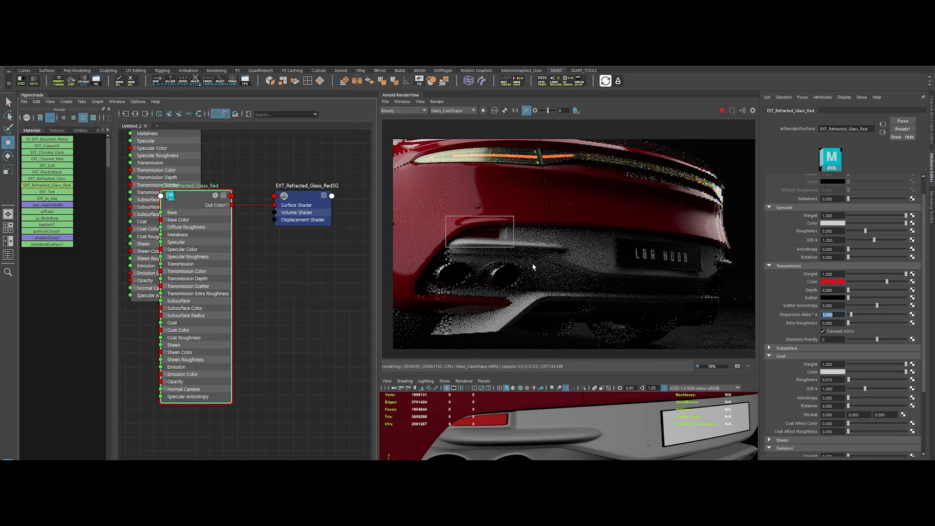
# Select both rear tires, graph the EXT_Tire network, assign it to them and check the left tire in the render
pyautogui.scroll(-4, 476, 441)
pyautogui.click(468, 434)
pyautogui.keyDown('shift'); pyautogui.click(655, 435); pyautogui.keyUp('shift')
pyautogui.rightClick(51, 192)
pyautogui.click(65, 212)
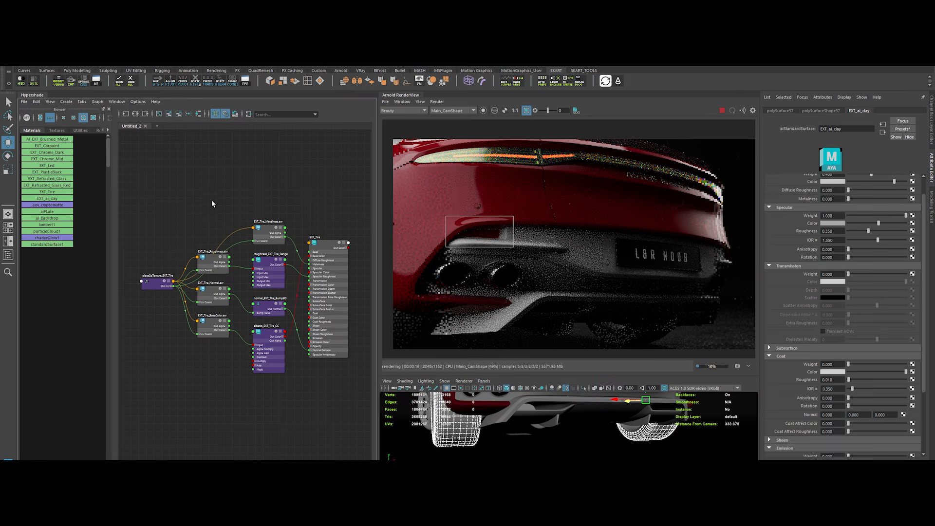
pyautogui.rightClick(46, 191)
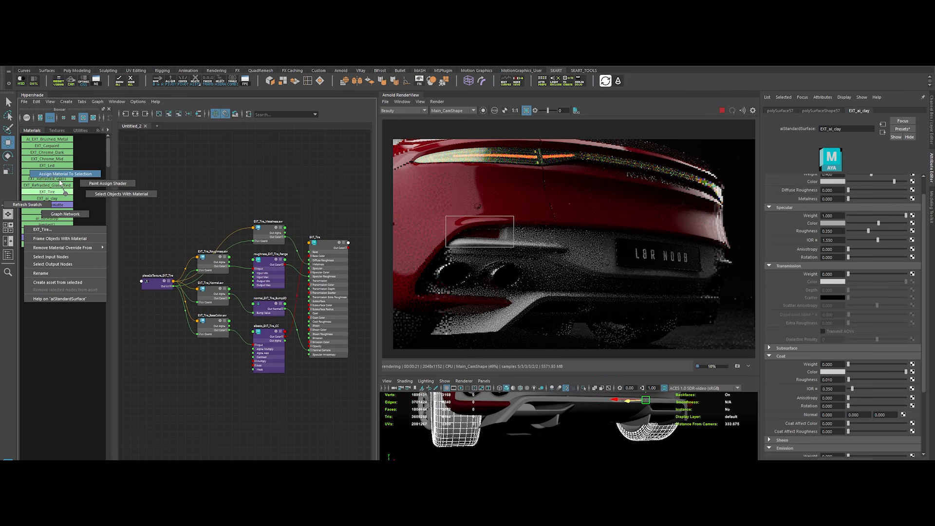
pyautogui.click(63, 174)
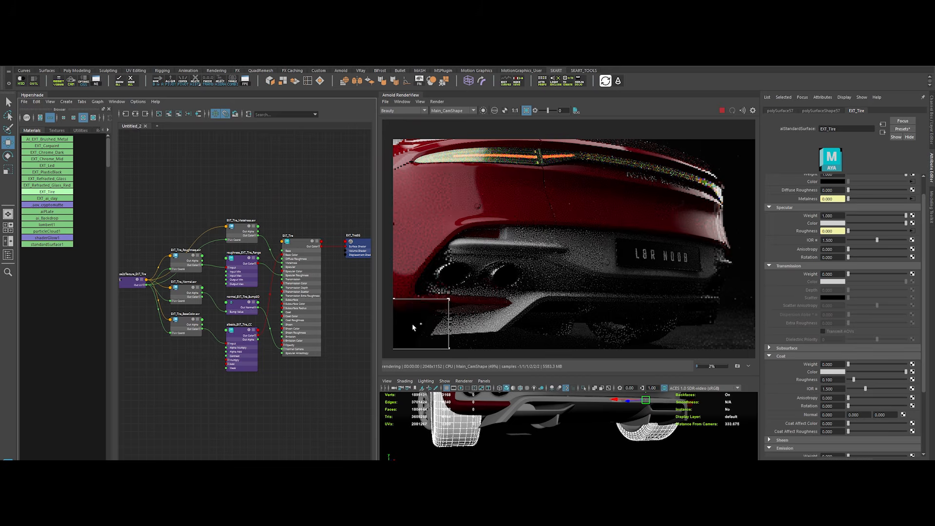
pyautogui.scroll(2, 412, 324)
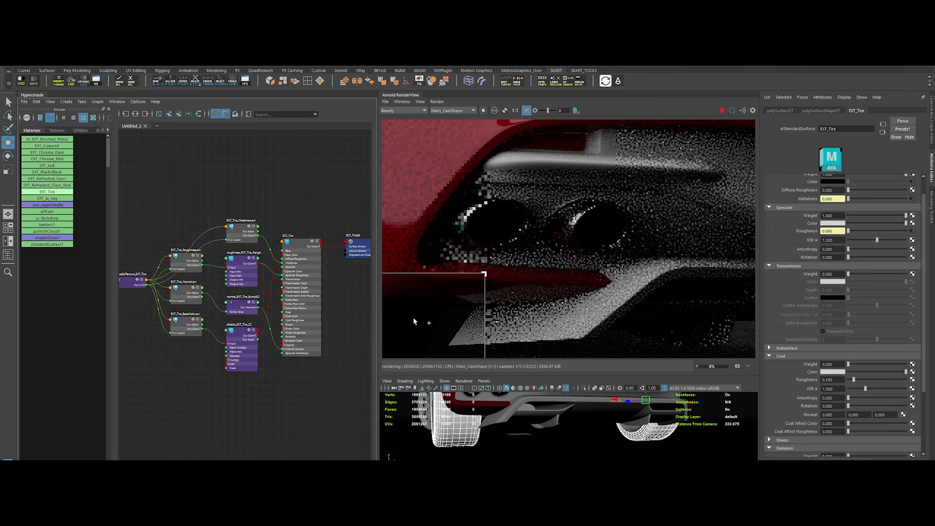
pyautogui.scroll(-3, 413, 319)
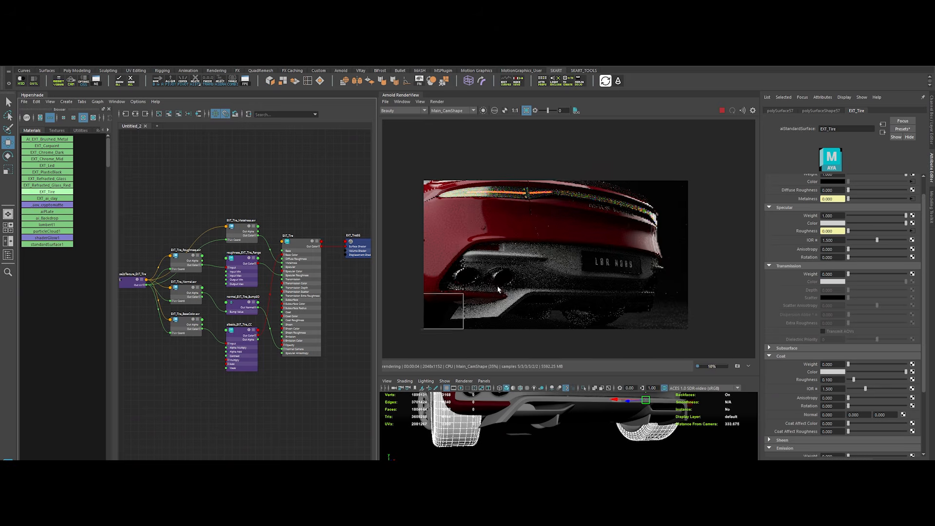
pyautogui.scroll(1, 498, 289)
pyautogui.scroll(-1, 497, 284)
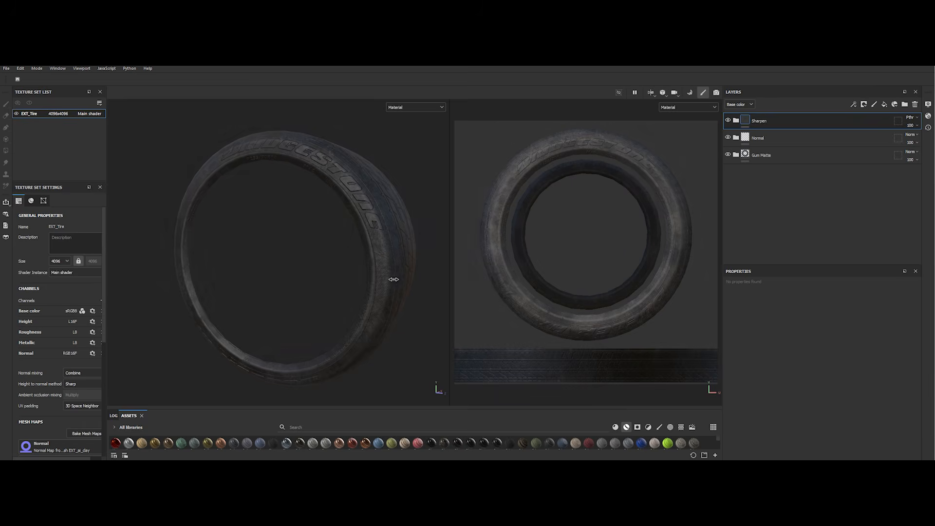
# In Substance 3D Painter, isolate the Normal Thread and Normal Sidewall layers and examine their fill maps on the tire
pyautogui.scroll(5, 394, 279)
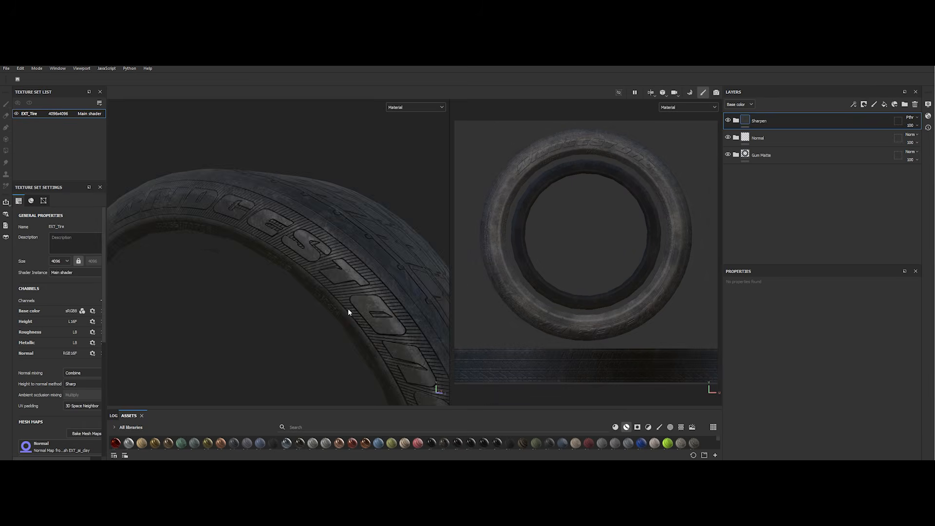
pyautogui.click(727, 155)
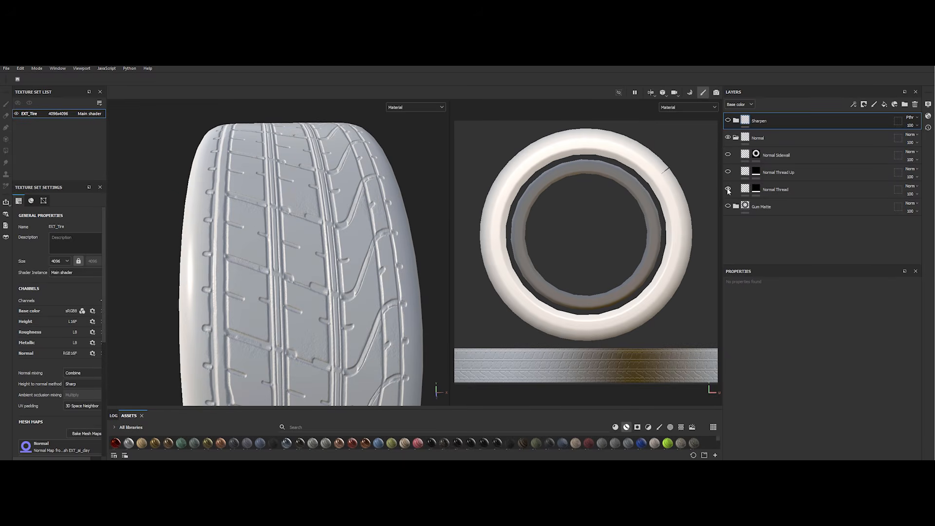
pyautogui.click(784, 190)
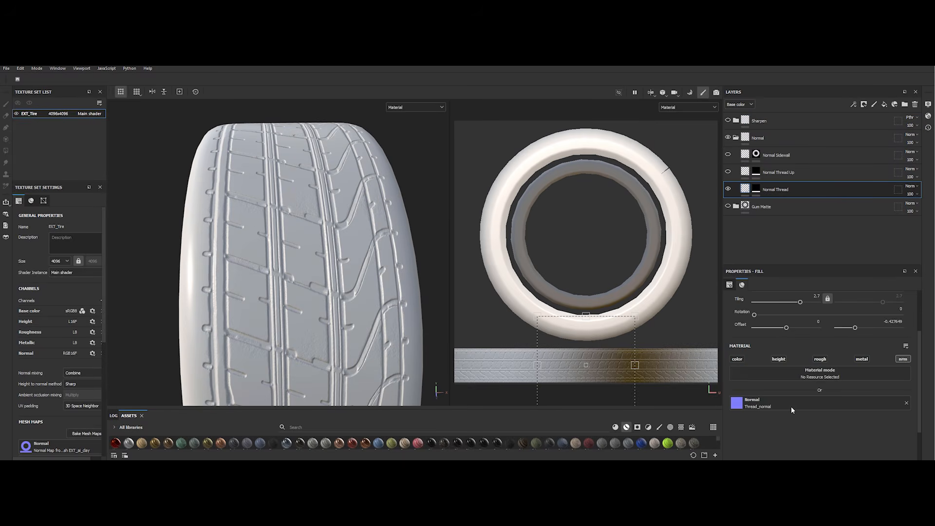
pyautogui.click(728, 155)
pyautogui.click(740, 155)
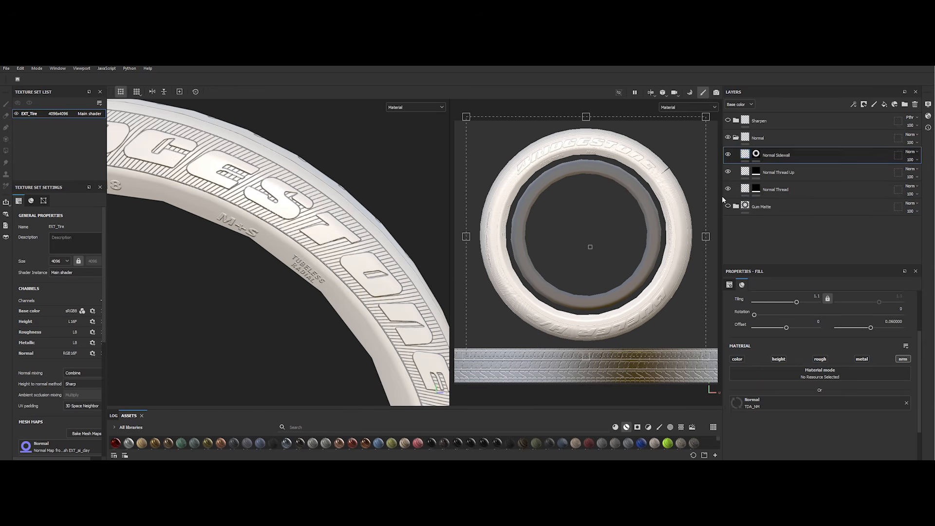
pyautogui.keyDown('alt'); pyautogui.moveTo(370, 229); pyautogui.dragTo(234, 251, button='right'); pyautogui.keyUp('alt')
pyautogui.keyDown('alt'); pyautogui.moveTo(234, 251); pyautogui.dragTo(335, 231, button='middle'); pyautogui.keyUp('alt')
pyautogui.keyDown('alt'); pyautogui.moveTo(335, 231); pyautogui.dragTo(255, 229, button='right'); pyautogui.keyUp('alt')
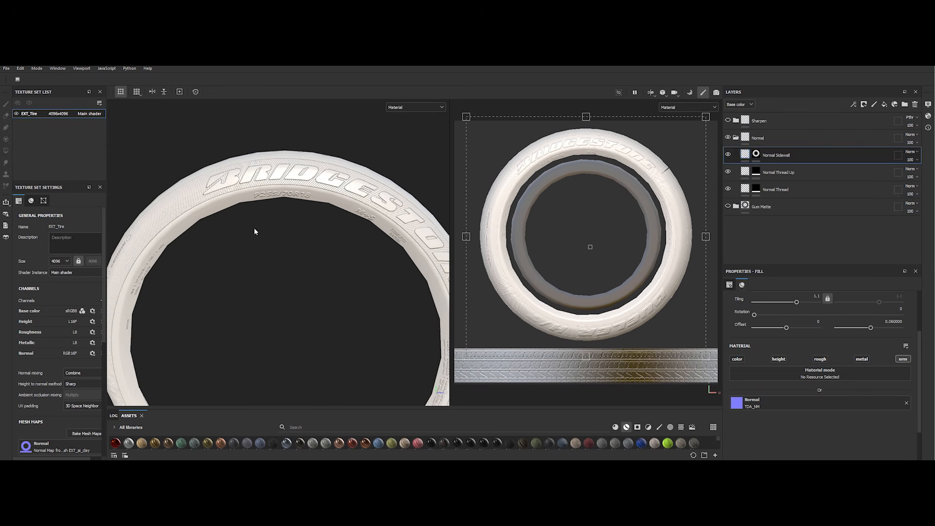
# Hide the Normal group, show the Gun Matte group and inspect its base texture on the tire
pyautogui.click(736, 138)
pyautogui.click(736, 155)
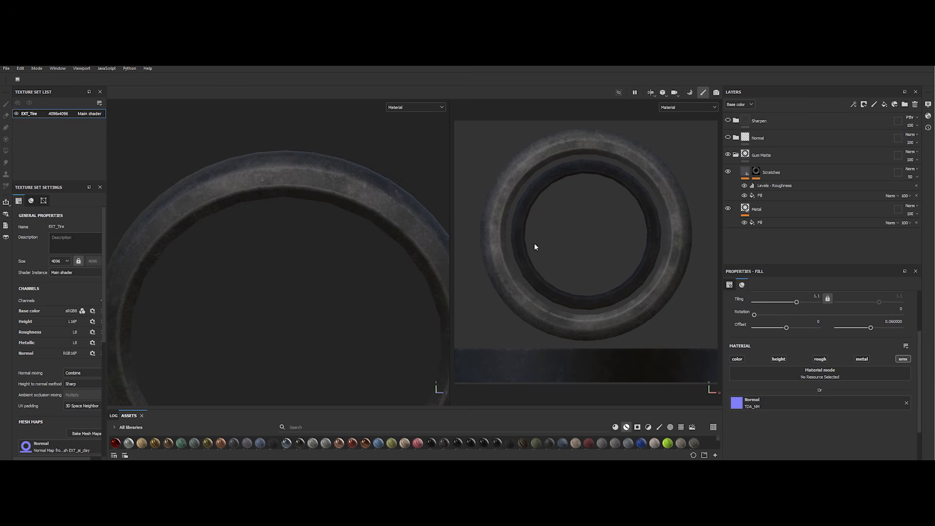
pyautogui.keyDown('alt'); pyautogui.moveTo(441, 281); pyautogui.dragTo(326, 284); pyautogui.keyUp('alt')
pyautogui.keyDown('shift'); pyautogui.moveTo(325, 284); pyautogui.dragTo(371, 286, button='right'); pyautogui.keyUp('shift')
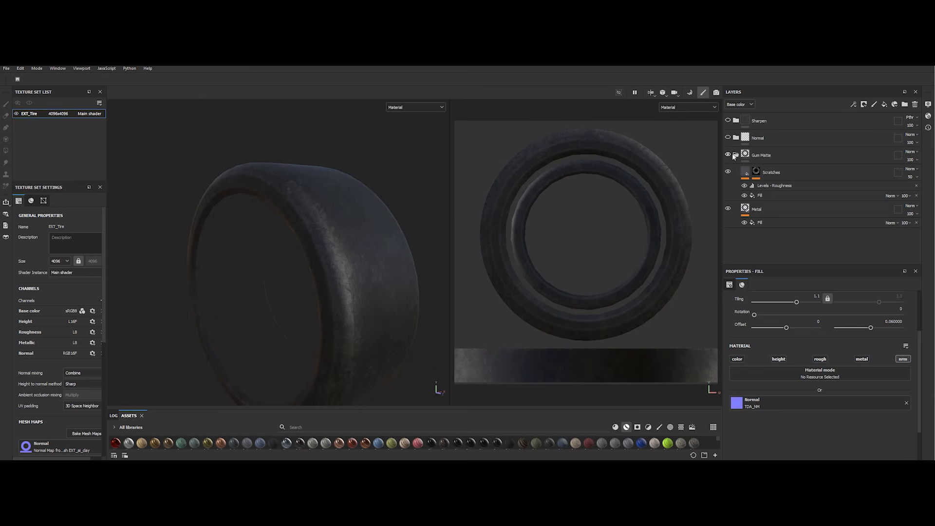
# Show the Normal group over Gun Matte again and inspect the combined tire texture under different lighting
pyautogui.click(728, 138)
pyautogui.click(735, 154)
pyautogui.moveTo(334, 264)
pyautogui.keyDown('alt'); pyautogui.mouseDown()
pyautogui.moveTo(346, 264)
pyautogui.moveTo(336, 278)
pyautogui.mouseUp(); pyautogui.keyUp('alt')
pyautogui.keyDown('shift'); pyautogui.moveTo(335, 278); pyautogui.dragTo(387, 268, button='right'); pyautogui.keyUp('shift')
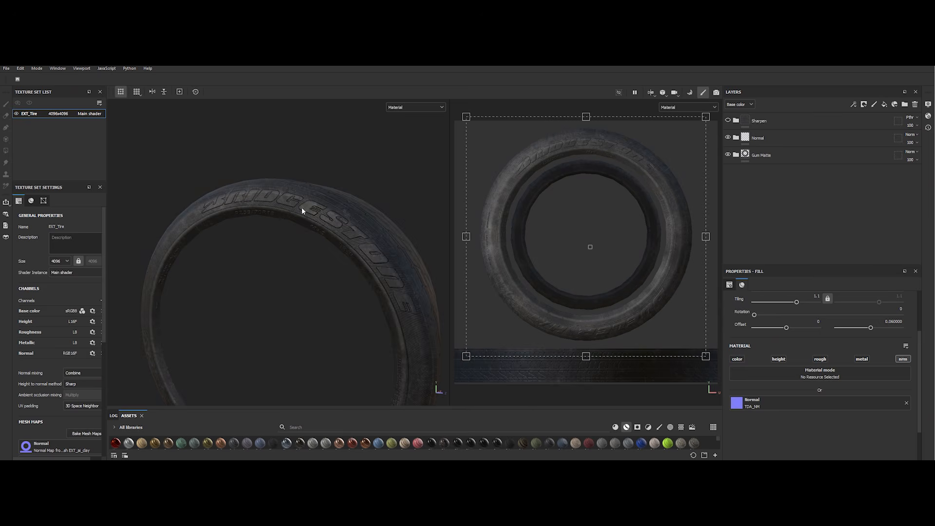
pyautogui.scroll(1, 302, 209)
pyautogui.keyDown('alt'); pyautogui.moveTo(276, 330); pyautogui.dragTo(337, 312); pyautogui.keyUp('alt')
pyautogui.keyDown('shift'); pyautogui.moveTo(338, 313); pyautogui.dragTo(415, 320, button='right'); pyautogui.keyUp('shift')
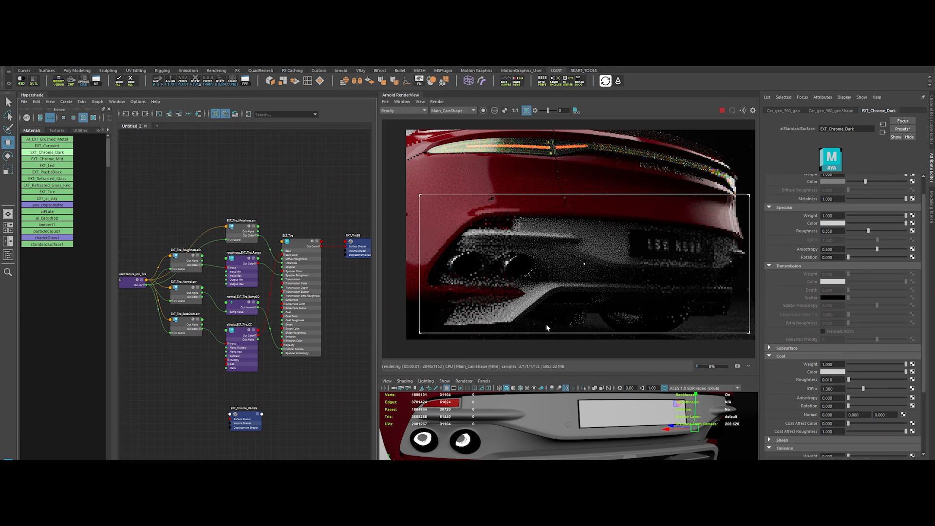
# Back in Maya, select the clay-shaded rear bumper and examine it with a render region drawn around it
pyautogui.click(558, 276)
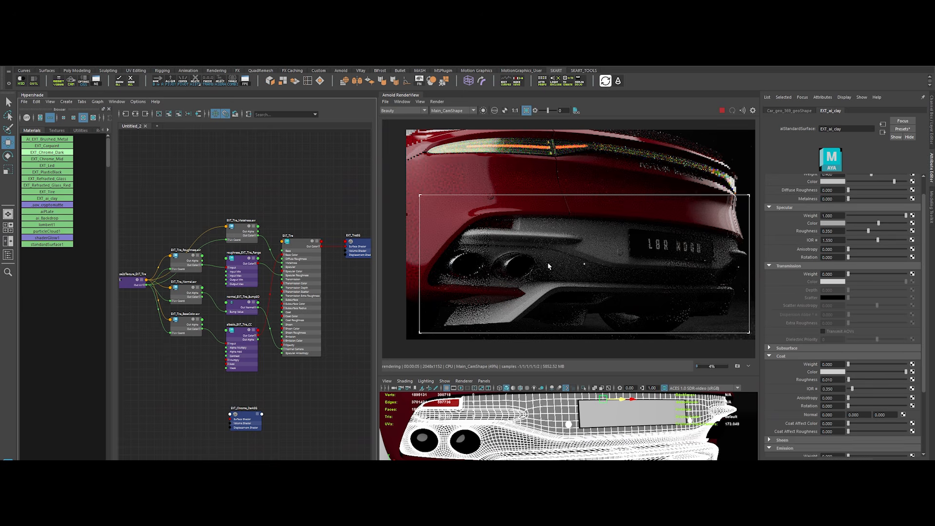
pyautogui.scroll(2, 548, 266)
pyautogui.moveTo(486, 167); pyautogui.dragTo(679, 341)
pyautogui.scroll(1, 617, 303)
pyautogui.moveTo(617, 302); pyautogui.dragTo(606, 296, button='middle')
pyautogui.scroll(-1, 607, 295)
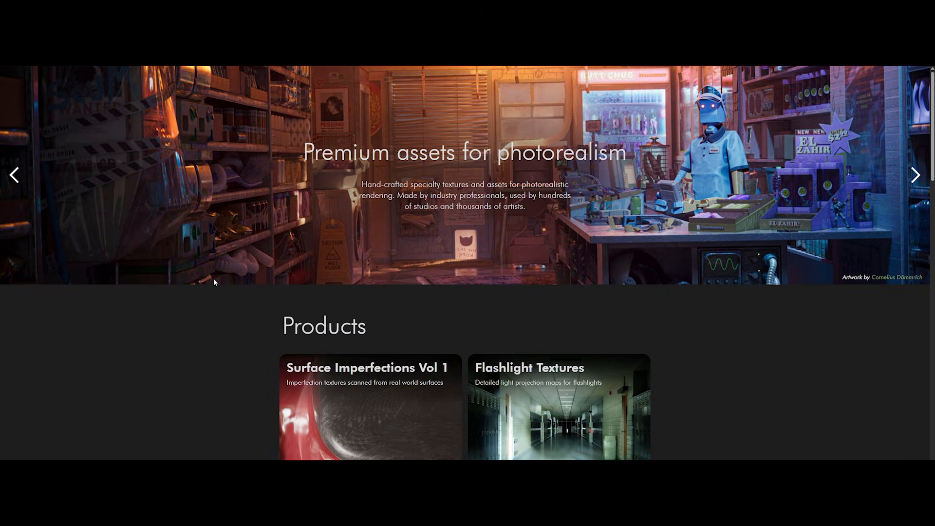
# Switch to the texture store website and look through the Surface Imperfections Vol 1 and Flashlight Textures product pages
pyautogui.scroll(-5, 214, 280)
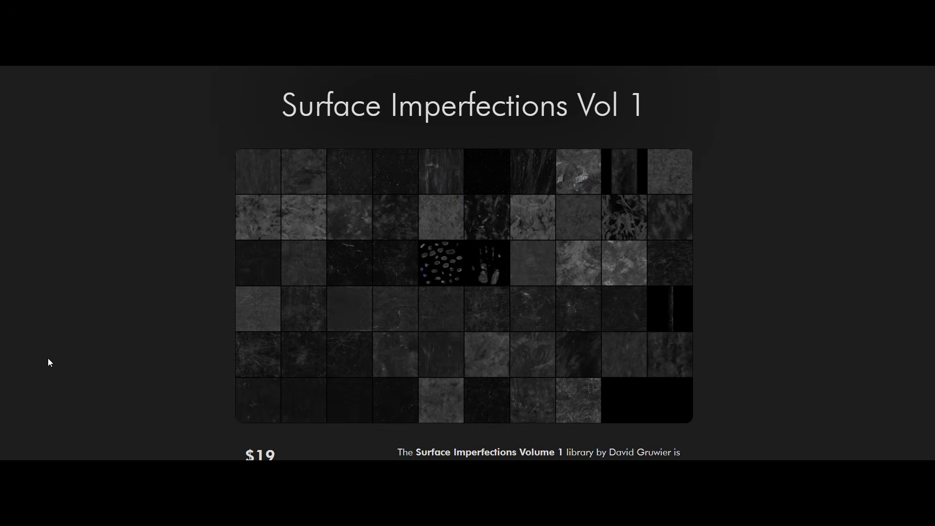
pyautogui.scroll(-15, 48, 360)
pyautogui.scroll(-10, 48, 363)
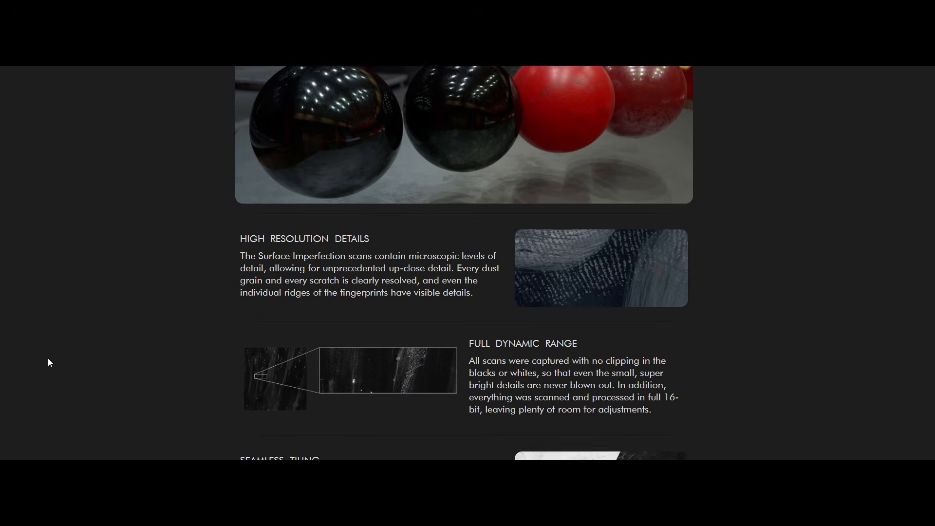
pyautogui.scroll(-4, 48, 362)
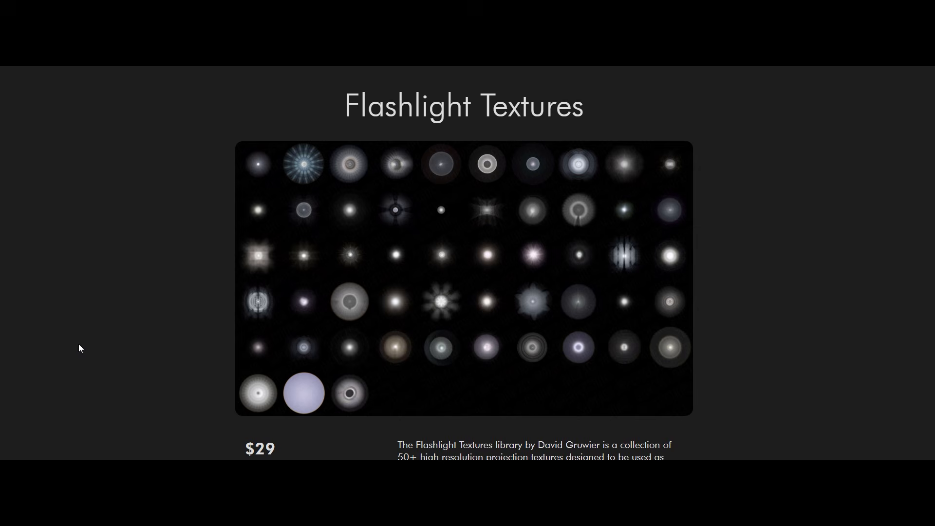
pyautogui.scroll(-12, 79, 346)
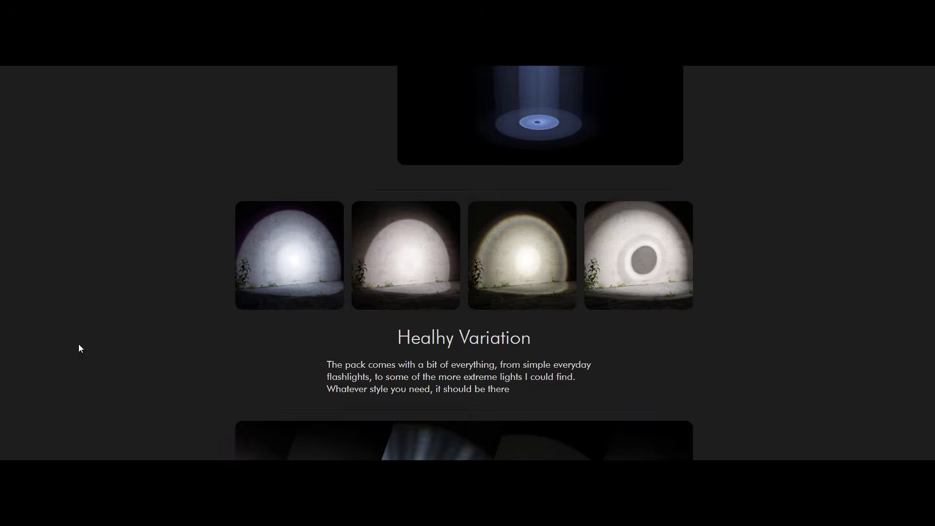
pyautogui.scroll(-8, 79, 346)
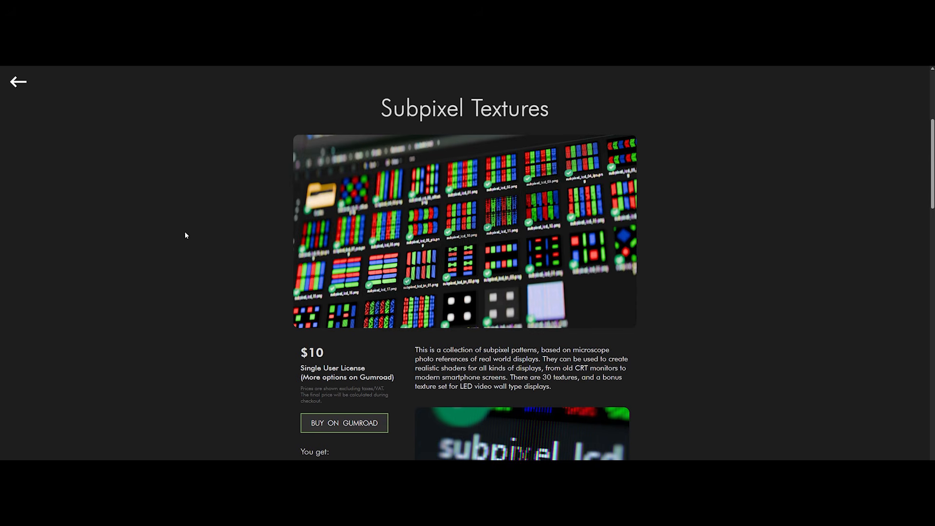
# Read the Subpixel Textures description and its list of included files
pyautogui.scroll(-4, 185, 236)
pyautogui.moveTo(413, 167); pyautogui.dragTo(565, 208)
pyautogui.click(388, 290)
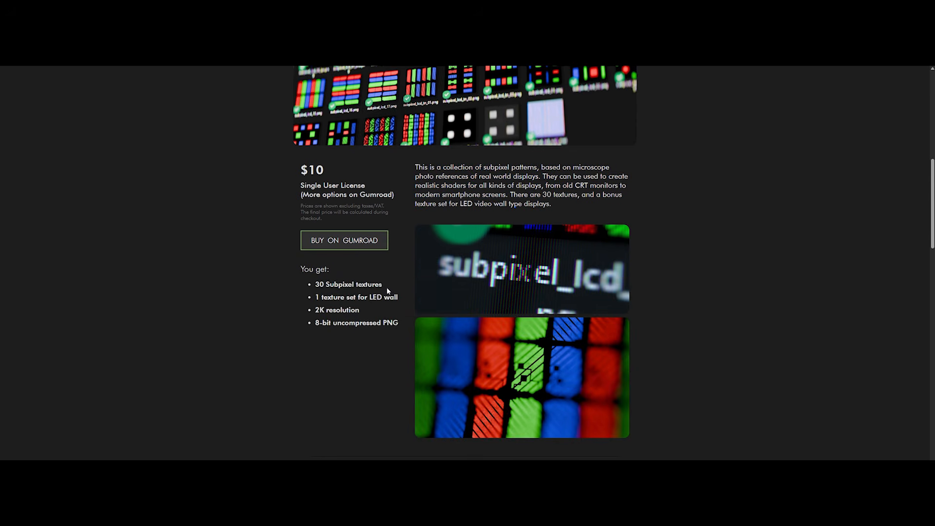
pyautogui.scroll(-10, 334, 282)
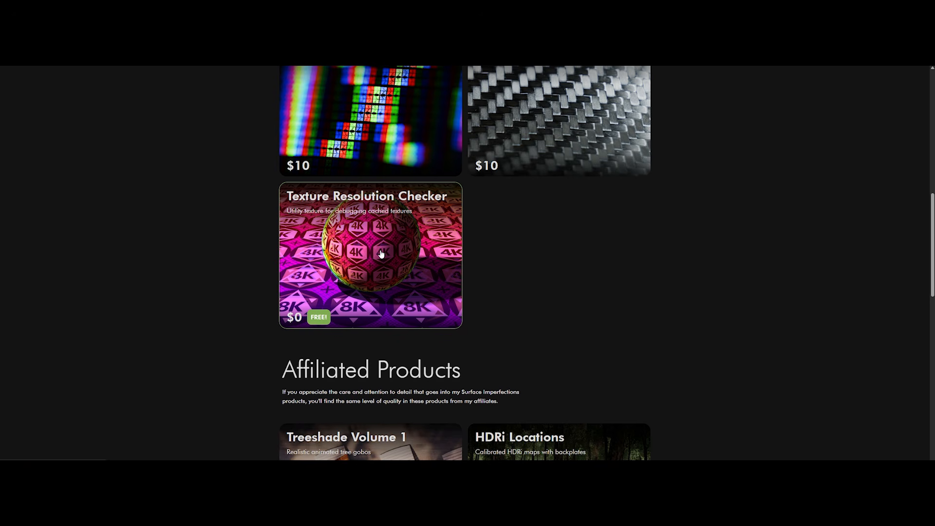
# Return to the Real Carbon Fiber entry in the product list and open its page
pyautogui.scroll(4, 381, 258)
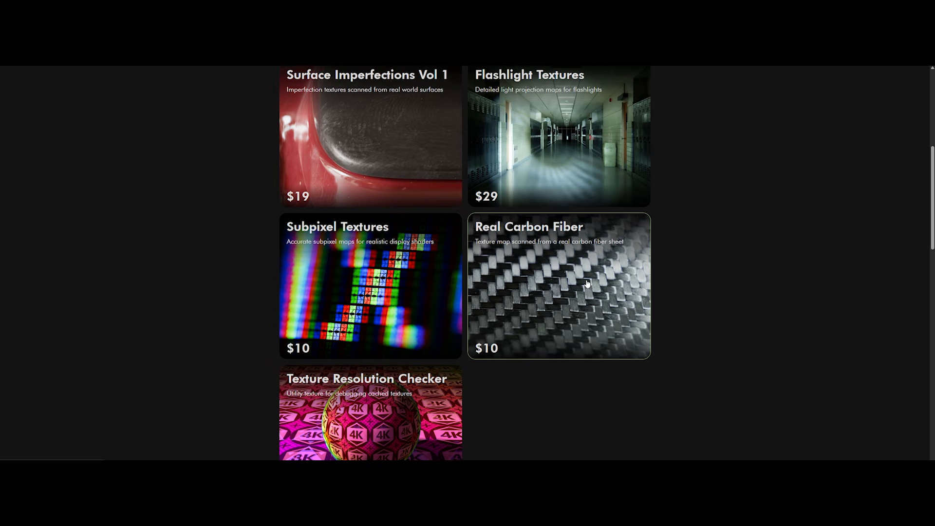
pyautogui.click(551, 298)
pyautogui.moveTo(327, 104); pyautogui.dragTo(649, 113)
pyautogui.click(677, 113)
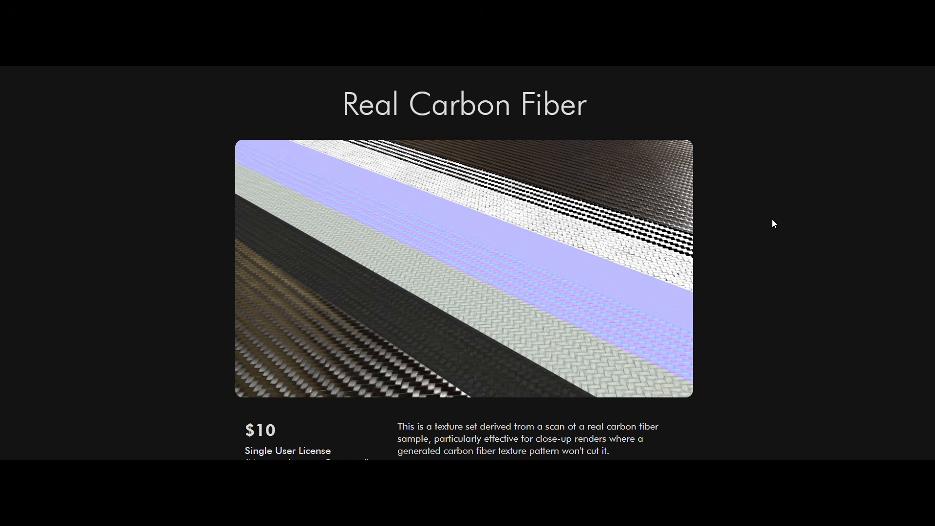
# Read the Real Carbon Fiber description and notes, including the texture set's Gumroad listing with its license options
pyautogui.scroll(-3, 772, 220)
pyautogui.moveTo(395, 279); pyautogui.dragTo(514, 375)
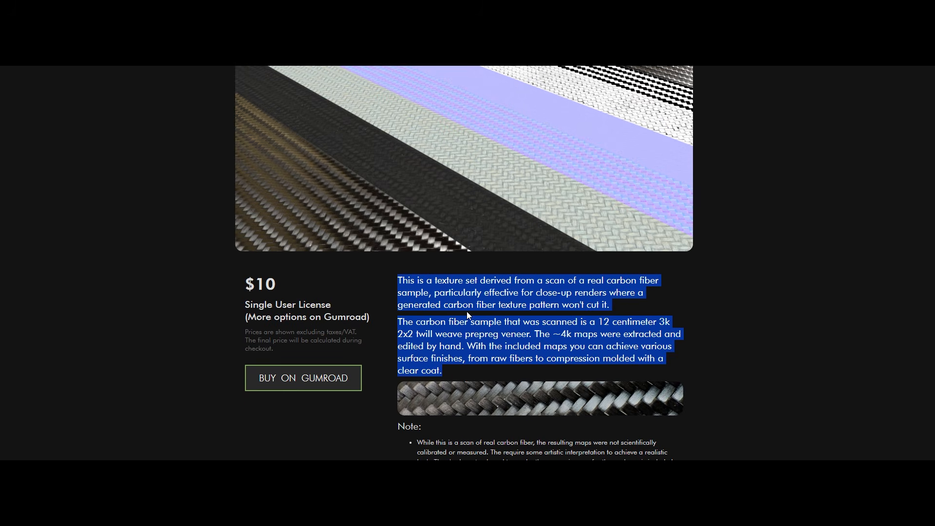
pyautogui.scroll(-4, 466, 312)
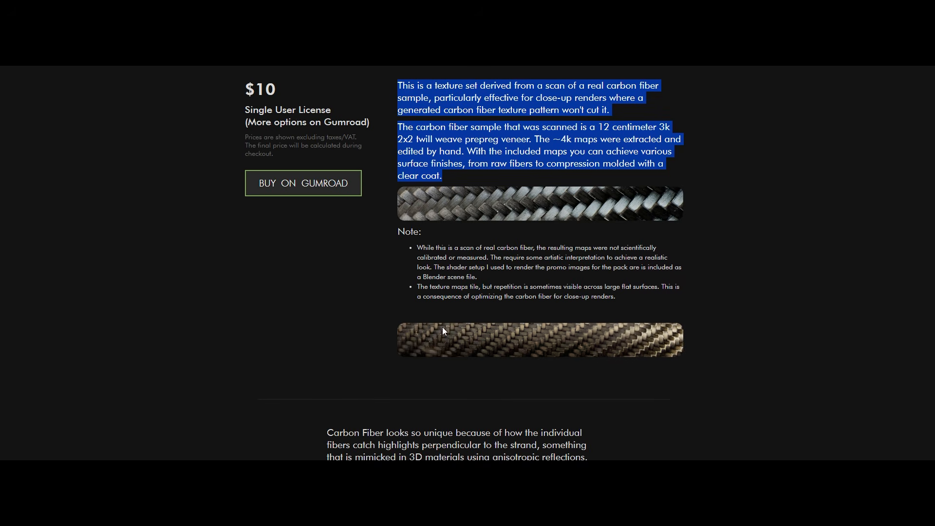
pyautogui.scroll(-11, 442, 331)
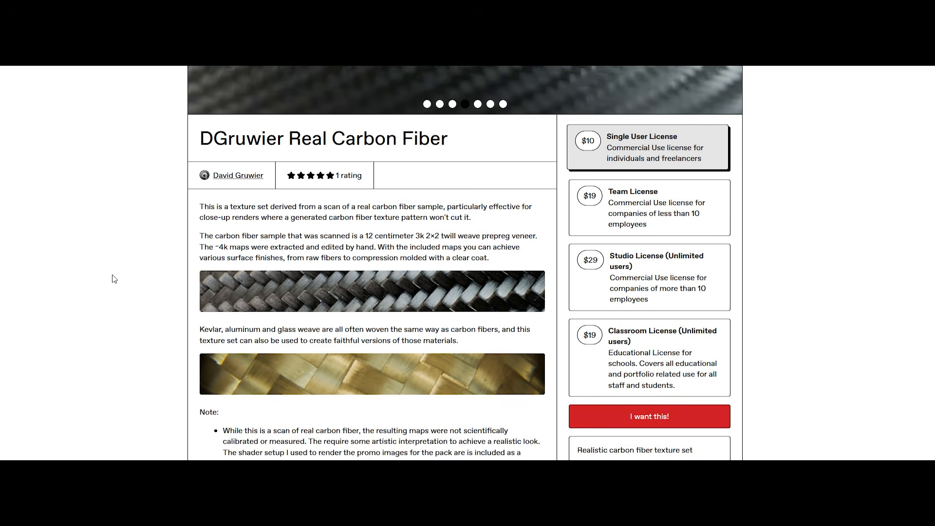
pyautogui.scroll(-2, 146, 273)
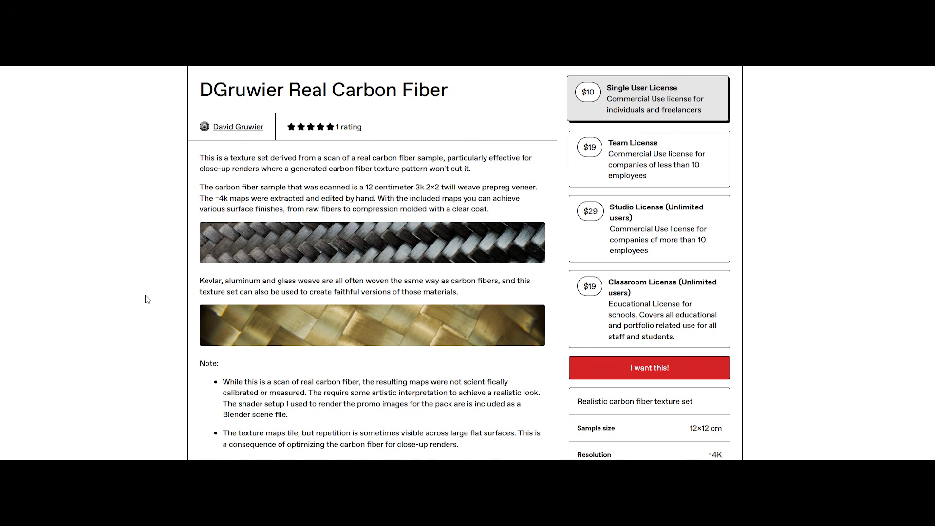
# Browse the preview images of the DGruwier Real Carbon Fiber listing
pyautogui.scroll(6, 147, 299)
pyautogui.click(727, 202)
pyautogui.click(727, 201)
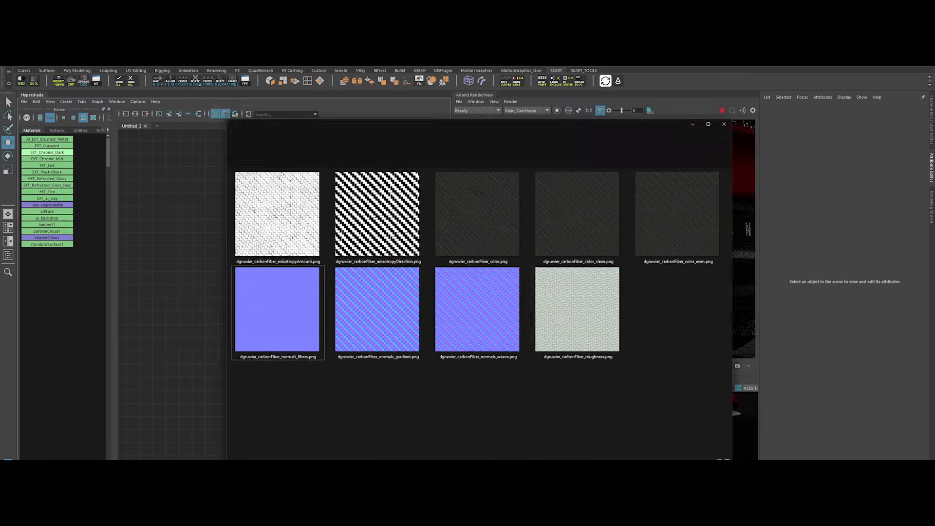
# Switch to the DGruwier_CarbonFiber folder and examine its color, normal, roughness and anisotropy maps, previewing dgruwier_carbonFiber_color.png
pyautogui.click(476, 206)
pyautogui.keyDown('ctrl'); pyautogui.click(542, 203); pyautogui.keyUp('ctrl')
pyautogui.keyDown('ctrl'); pyautogui.click(647, 199); pyautogui.keyUp('ctrl')
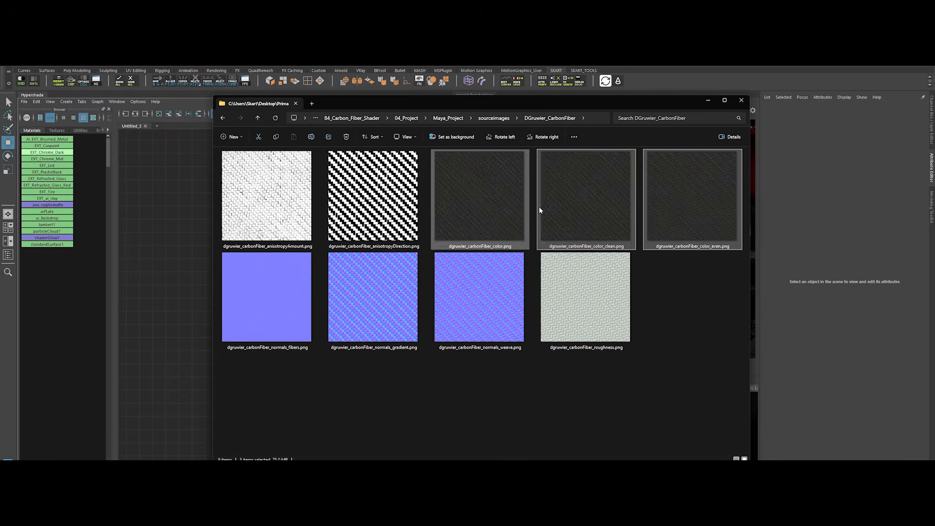
pyautogui.click(705, 343)
pyautogui.moveTo(263, 382); pyautogui.dragTo(479, 312)
pyautogui.moveTo(574, 393); pyautogui.dragTo(603, 331)
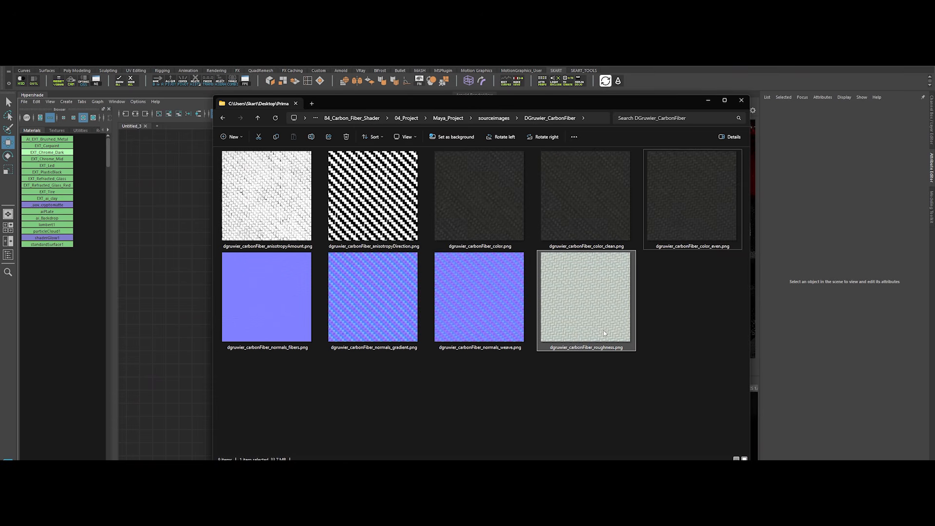
pyautogui.click(355, 228)
pyautogui.keyDown('ctrl'); pyautogui.click(301, 219); pyautogui.keyUp('ctrl')
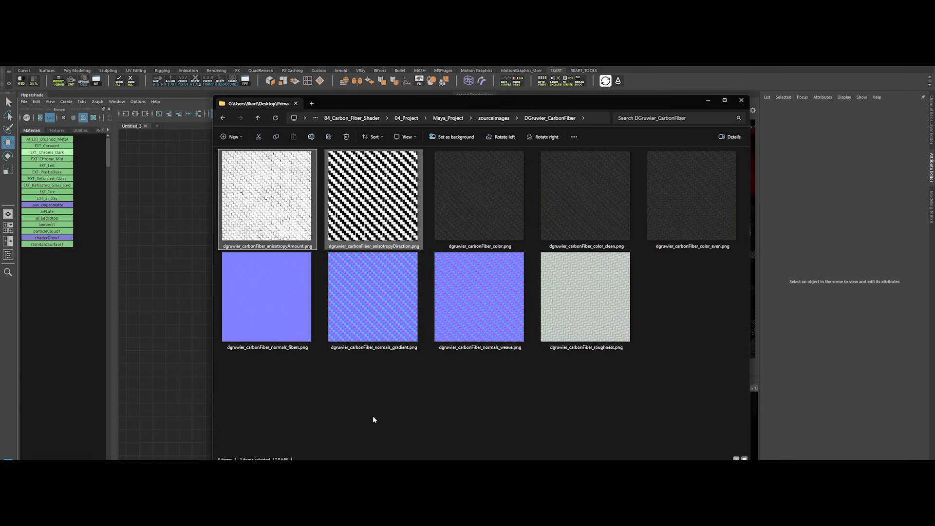
pyautogui.click(490, 215)
pyautogui.press('space')
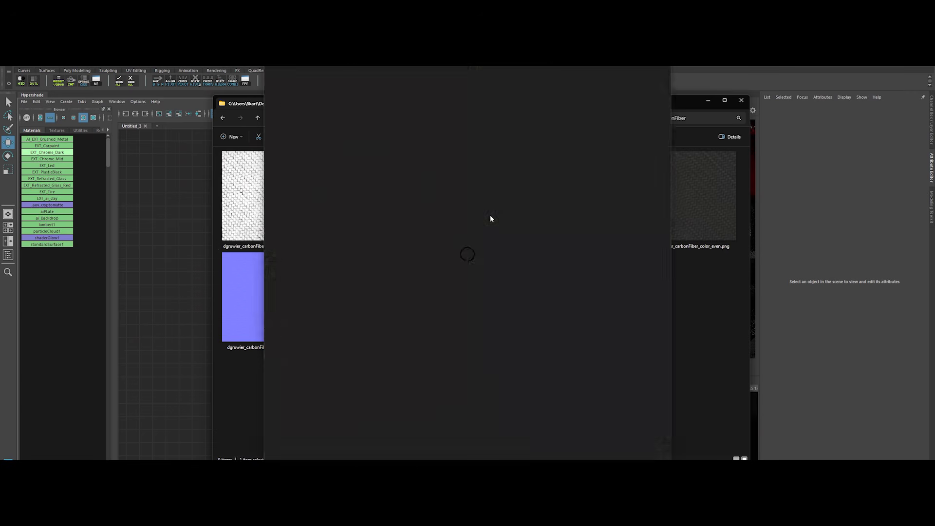
pyautogui.press('space')
# Bring dgruwier_carbonFiber_color_clean.png into Maya's Hypershade graph as a file texture and position its nodes
pyautogui.click(585, 198)
pyautogui.moveTo(586, 197); pyautogui.dragTo(171, 255)
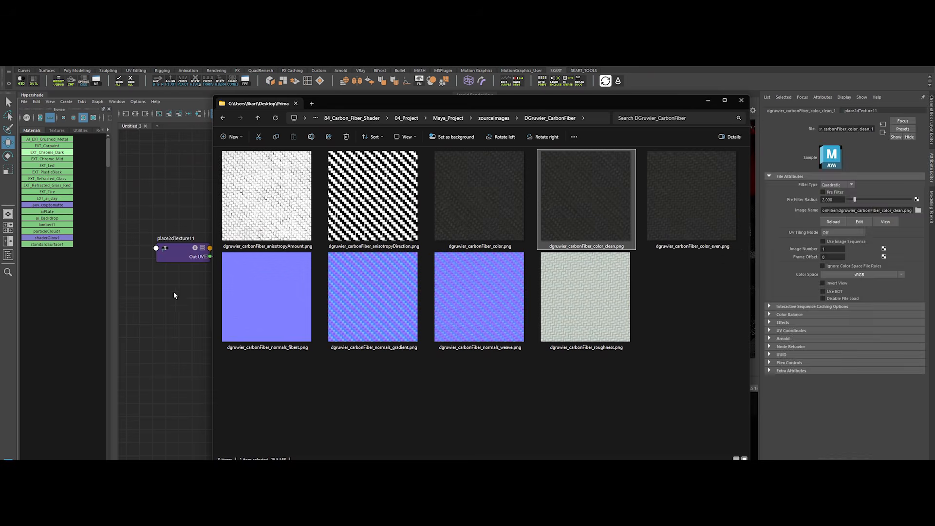
pyautogui.click(204, 293)
pyautogui.moveTo(195, 224); pyautogui.dragTo(236, 272)
pyautogui.moveTo(236, 271); pyautogui.dragTo(213, 244)
# Create an aiStandardSurface shader, name it EXT_Carbon_Fiber, and rename its shading group to match
pyautogui.click(291, 267)
pyautogui.press('Tab')
pyautogui.write('aistan')
pyautogui.press('Down')
pyautogui.press('Down')
pyautogui.press('Return')
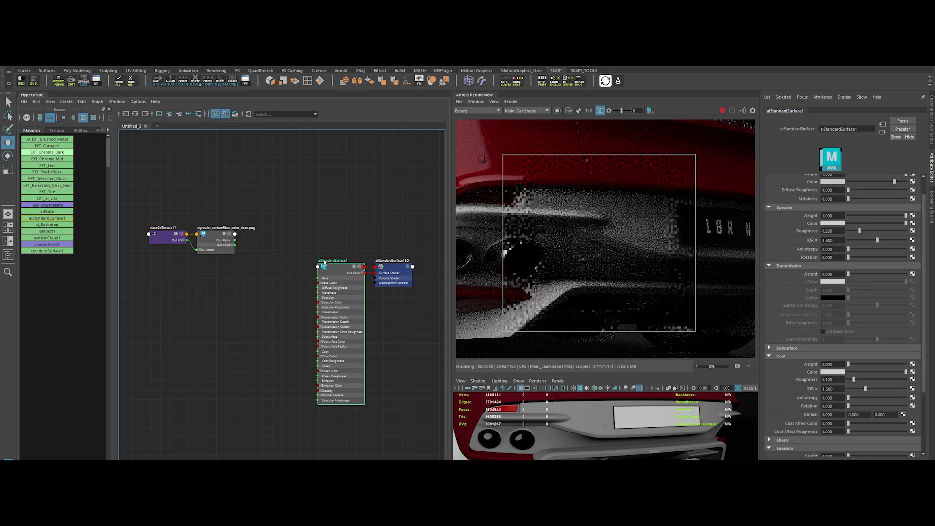
pyautogui.doubleClick(341, 226)
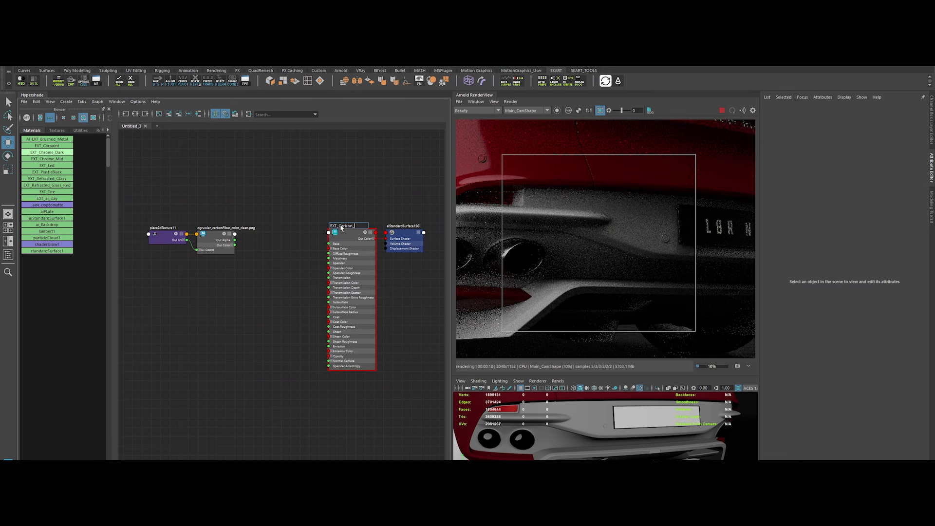
pyautogui.hotkey('ctrl', 'a')
pyautogui.hotkey('ctrl', 'c')
pyautogui.click(347, 209)
pyautogui.doubleClick(398, 227)
pyautogui.hotkey('ctrl', 'v')
pyautogui.click(384, 206)
# Arrange the shader nodes and assign EXT_Carbon_Fiber to the lower rear bumper piece of the car
pyautogui.scroll(3, 348, 210)
pyautogui.moveTo(305, 202); pyautogui.dragTo(444, 283)
pyautogui.moveTo(362, 242); pyautogui.dragTo(378, 225)
pyautogui.click(288, 265)
pyautogui.click(557, 442)
pyautogui.moveTo(374, 230); pyautogui.dragTo(367, 203, button='right')
pyautogui.click(352, 186)
# Move the clean color texture nodes clear of the EXT_Carbon_Fiber shader and open the texture's color space choices
pyautogui.scroll(-2, 319, 215)
pyautogui.keyDown('alt'); pyautogui.moveTo(288, 238); pyautogui.dragTo(354, 220, button='middle'); pyautogui.keyUp('alt')
pyautogui.moveTo(196, 171); pyautogui.dragTo(277, 245)
pyautogui.moveTo(268, 226); pyautogui.dragTo(229, 221)
pyautogui.click(303, 214)
pyautogui.click(422, 210)
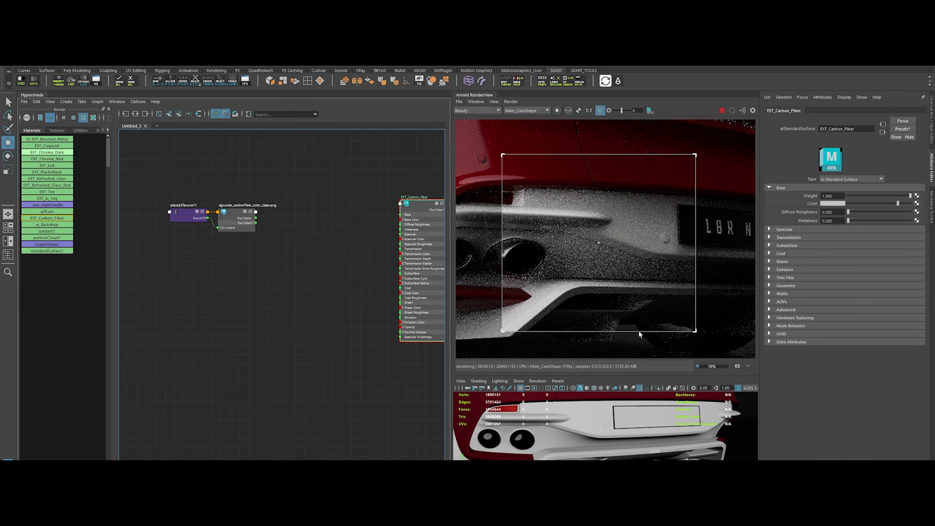
pyautogui.keyDown('alt'); pyautogui.moveTo(324, 260); pyautogui.dragTo(329, 255, button='middle'); pyautogui.keyUp('alt')
pyautogui.moveTo(194, 177); pyautogui.dragTo(237, 215)
pyautogui.moveTo(231, 212); pyautogui.dragTo(221, 211)
pyautogui.click(869, 274)
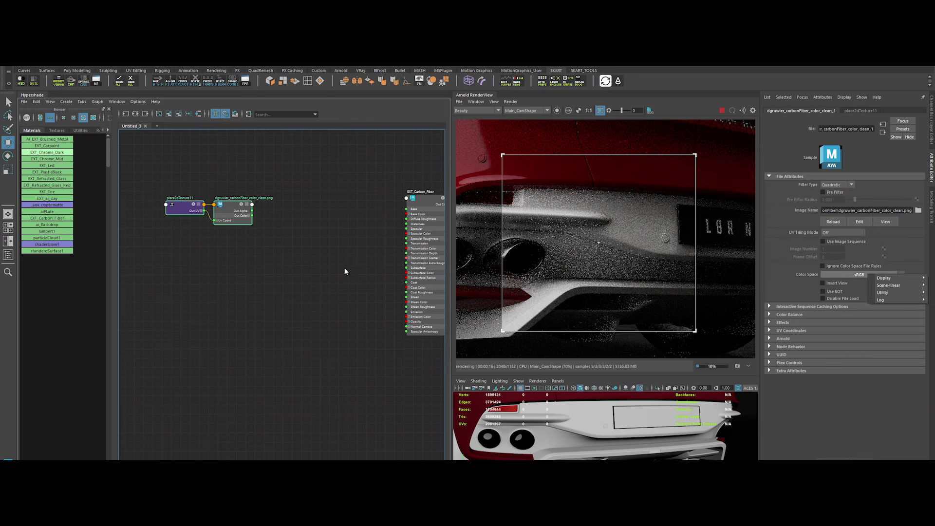
# Add an aiTriplanar node beside the clean color texture in the graph
pyautogui.click(278, 227)
pyautogui.press('Tab')
pyautogui.write('aitri')
pyautogui.press('Return')
# Add an aiColorCorrect node and route the color texture through the triplanar and color correction into EXT_Carbon_Fiber's base color
pyautogui.press('Tab')
pyautogui.write('aiclor')
pyautogui.press('BackSpace')
pyautogui.press('BackSpace')
pyautogui.press('BackSpace')
pyautogui.press('BackSpace')
pyautogui.press('BackSpace')
pyautogui.press('BackSpace')
pyautogui.write('aicolor')
pyautogui.press('Down')
pyautogui.press('Down')
pyautogui.press('Return')
pyautogui.moveTo(291, 316); pyautogui.dragTo(358, 205)
pyautogui.scroll(3, 292, 259)
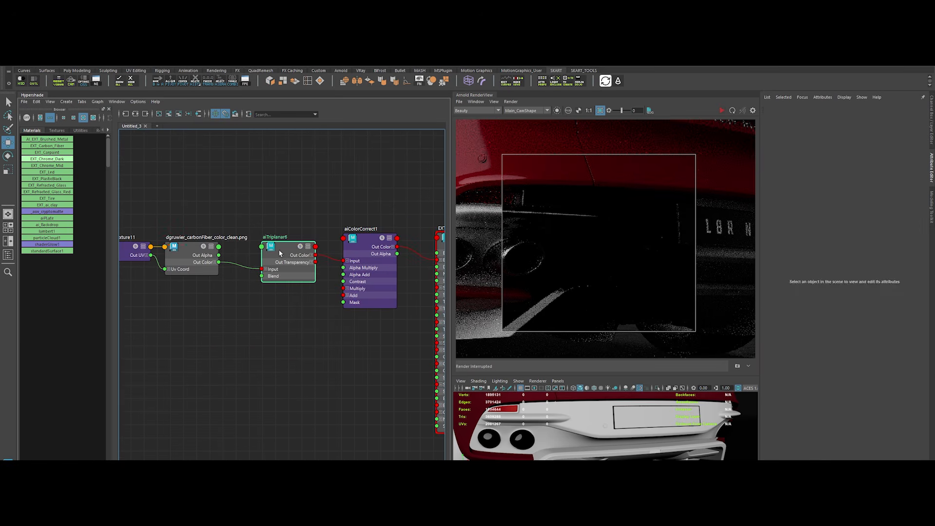
# Add a float constant node above the triplanar network and name it Scale
pyautogui.click(280, 253)
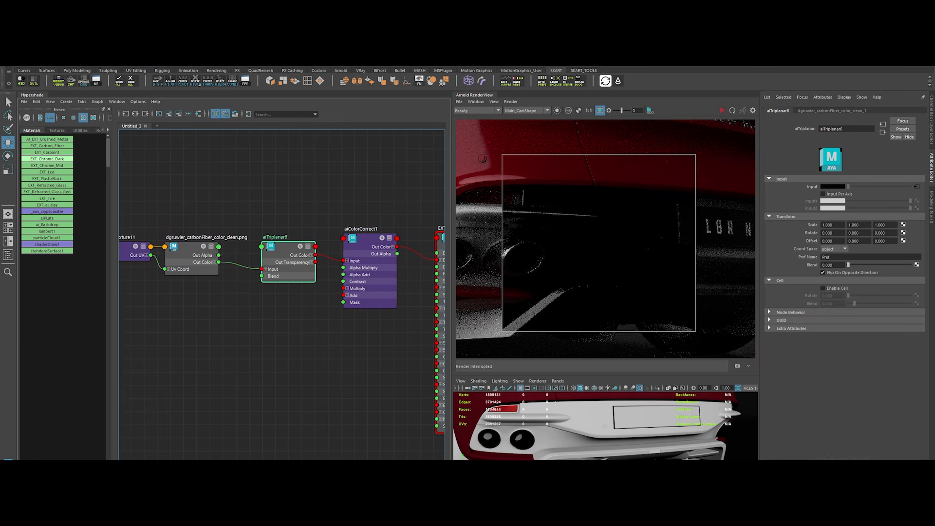
pyautogui.keyDown('alt'); pyautogui.moveTo(243, 193); pyautogui.dragTo(260, 210, button='middle'); pyautogui.keyUp('alt')
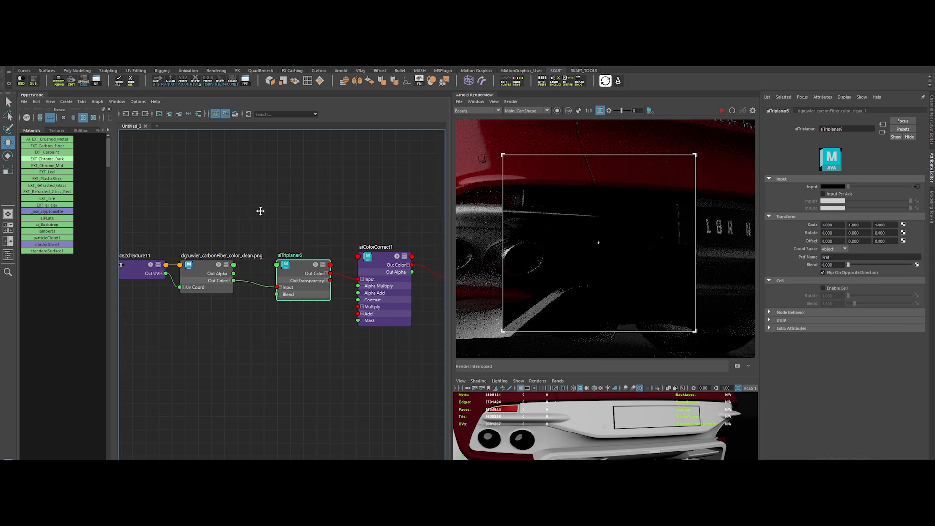
pyautogui.click(232, 180)
pyautogui.press('Tab')
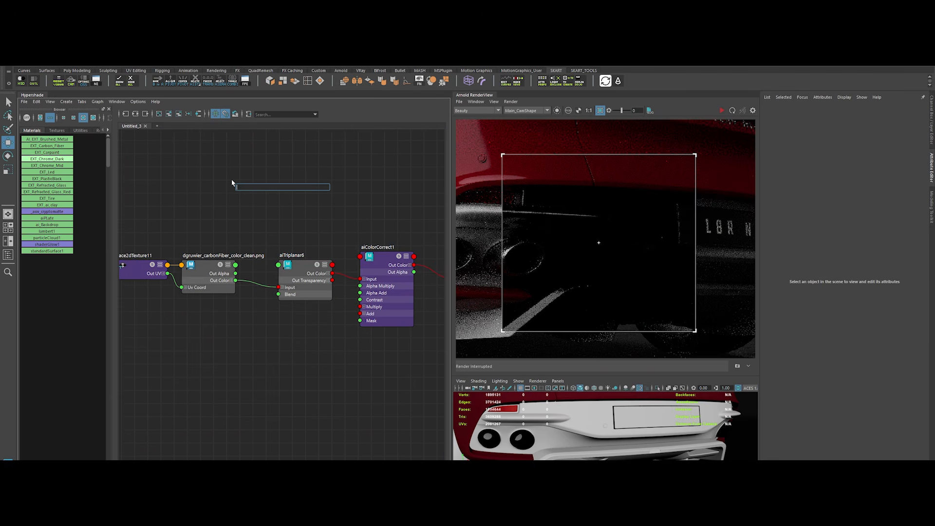
pyautogui.press('Return')
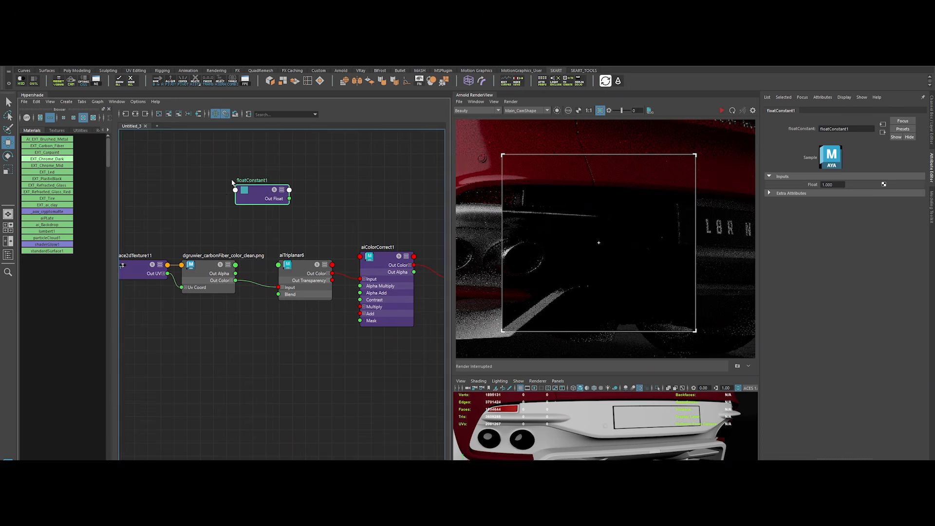
pyautogui.write('Scale')
pyautogui.press('Return')
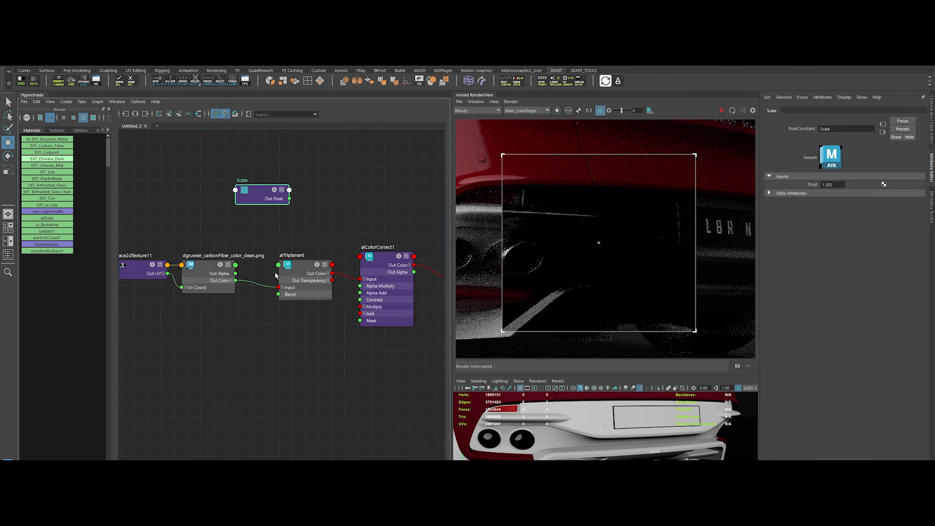
# Connect the Scale constant's outFloat to all three scale axes of the aiTriplanar node
pyautogui.click(289, 280)
pyautogui.moveTo(841, 225); pyautogui.dragTo(815, 228)
pyautogui.press('Tab')
pyautogui.click(274, 192)
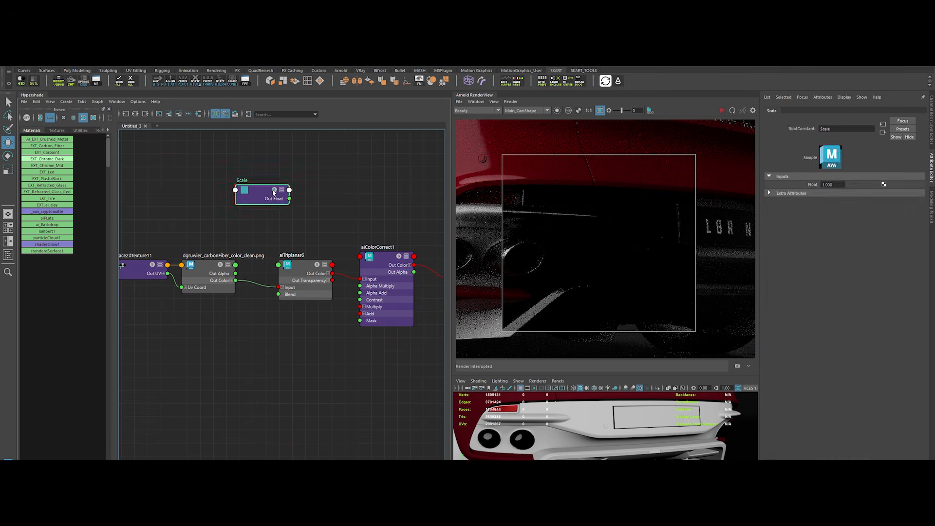
pyautogui.click(302, 266)
pyautogui.moveTo(263, 191); pyautogui.dragTo(800, 227, button='middle')
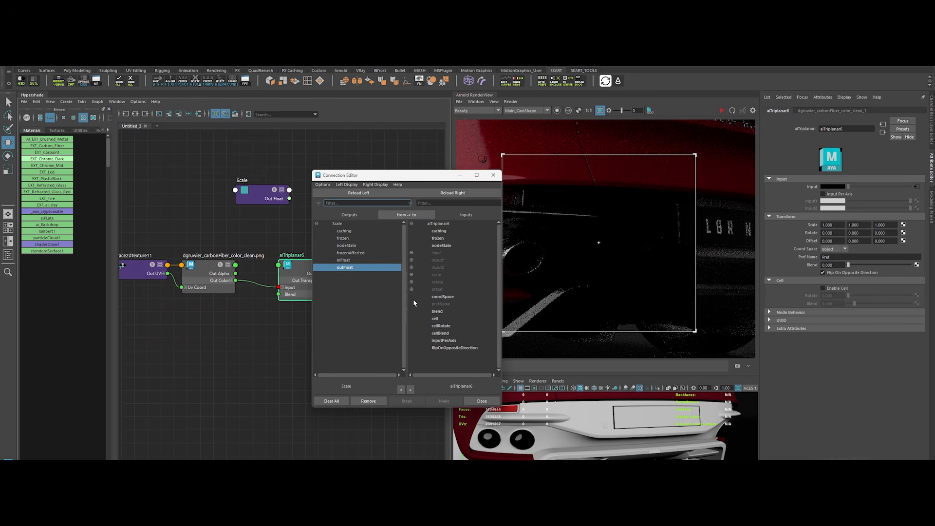
pyautogui.click(442, 282)
pyautogui.click(442, 289)
pyautogui.click(441, 297)
pyautogui.click(482, 401)
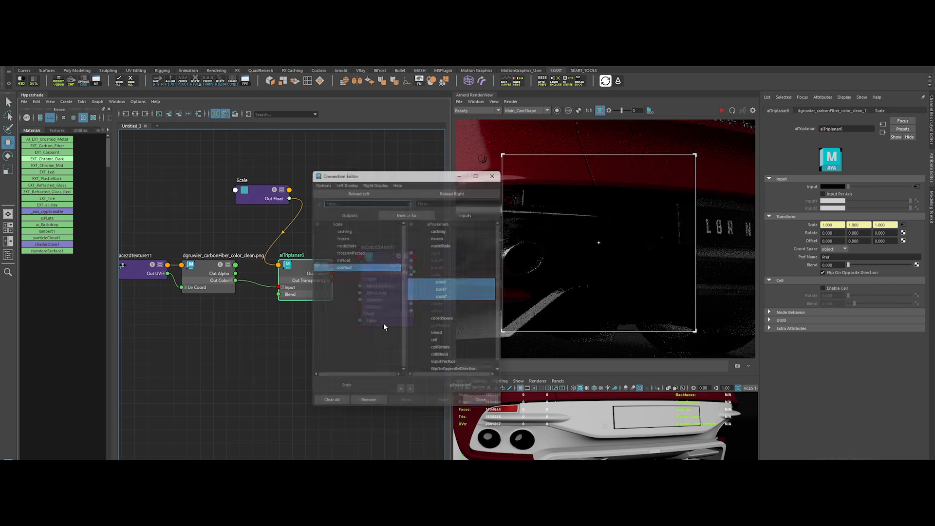
# Set the Scale constant's float value to 0.2 and check it on the aiTriplanar node
pyautogui.click(260, 198)
pyautogui.click(842, 185)
pyautogui.write('0.200')
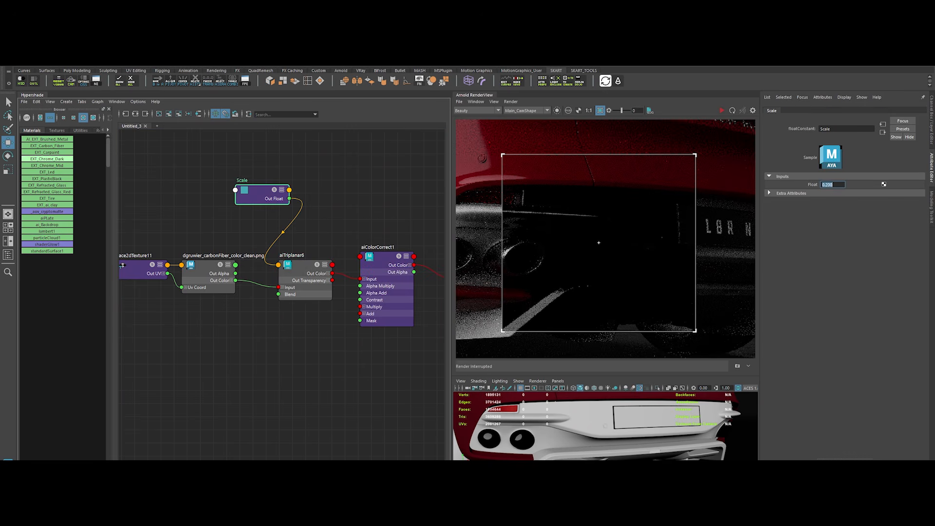
pyautogui.click(333, 287)
pyautogui.scroll(-3, 320, 253)
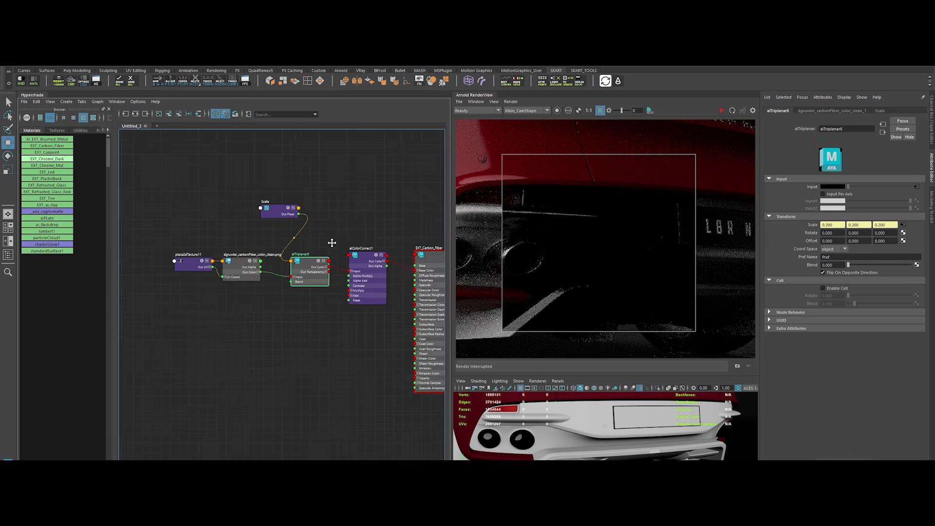
# Set the Scale constant's float value to 0.05
pyautogui.moveTo(838, 185); pyautogui.dragTo(809, 187)
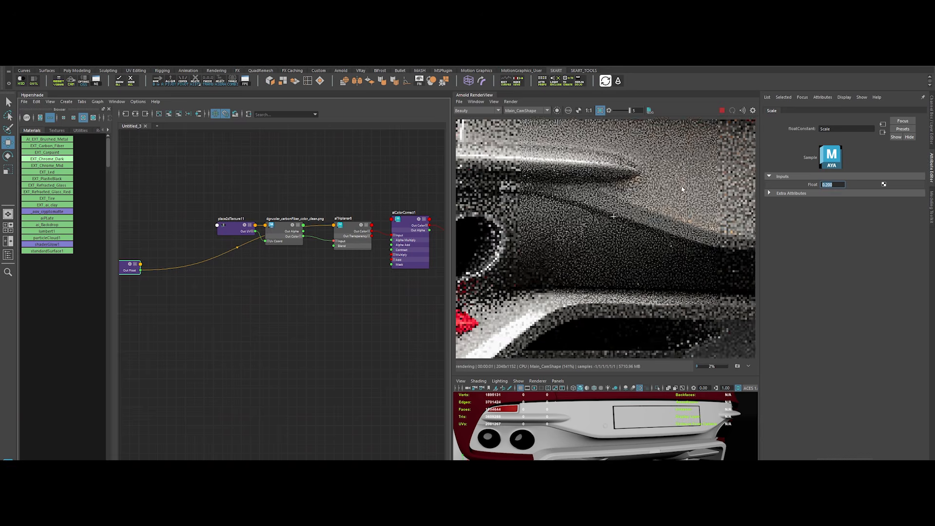
pyautogui.write('0305')
pyautogui.press('Return')
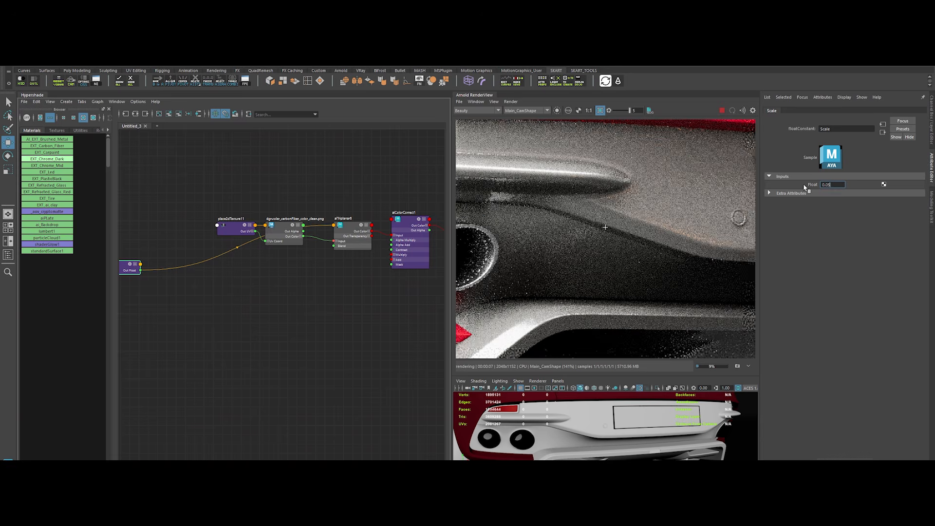
# Inspect the weave size on the bumper by rendering the Scale and aiTriplanar nodes in isolation, and end the isolated view
pyautogui.click(355, 234)
pyautogui.keyDown('alt'); pyautogui.moveTo(240, 321); pyautogui.dragTo(250, 319, button='middle'); pyautogui.keyUp('alt')
pyautogui.click(131, 268)
pyautogui.moveTo(839, 185); pyautogui.dragTo(821, 185)
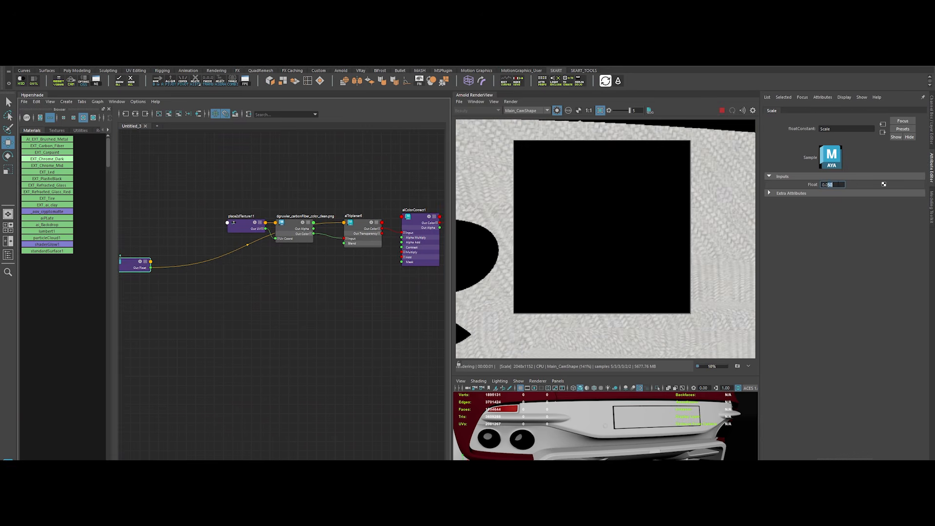
pyautogui.click(363, 227)
pyautogui.scroll(2, 594, 237)
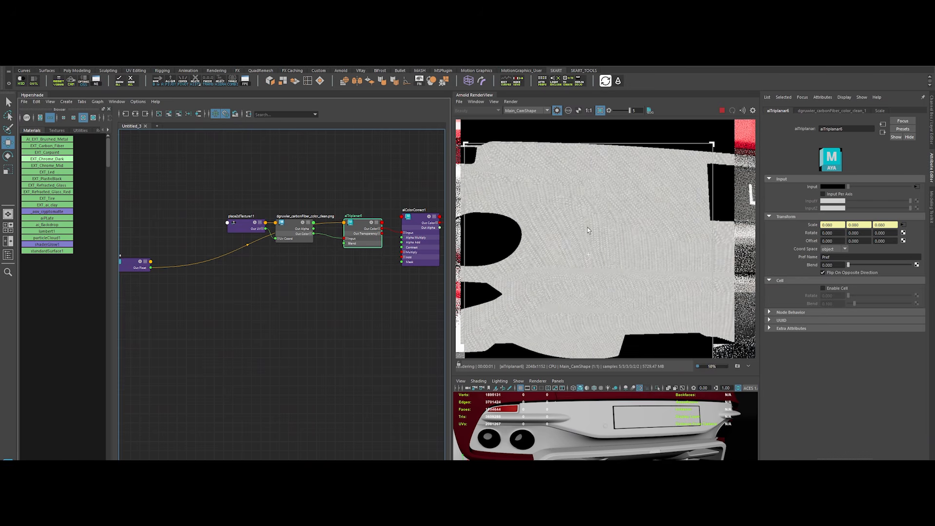
pyautogui.click(560, 115)
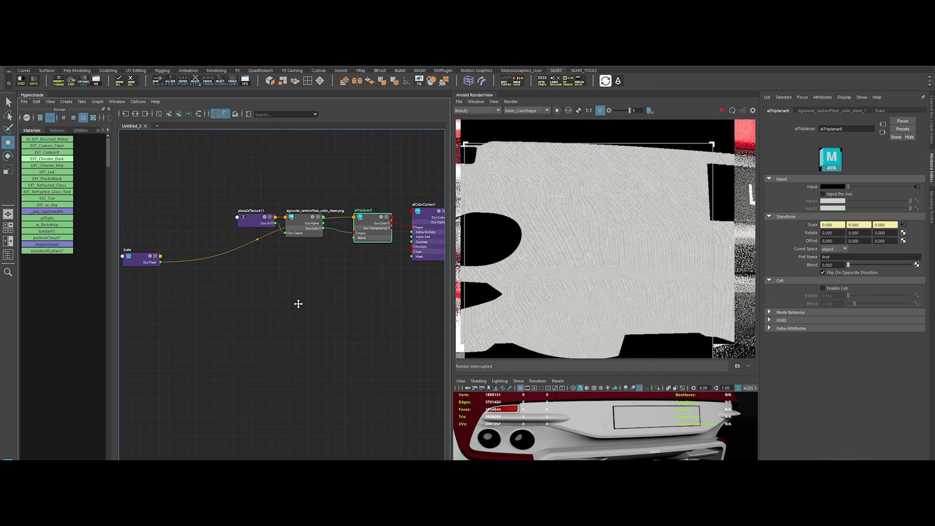
# Add a second float constant named Rotation_UV and place it below the Scale node
pyautogui.click(247, 223)
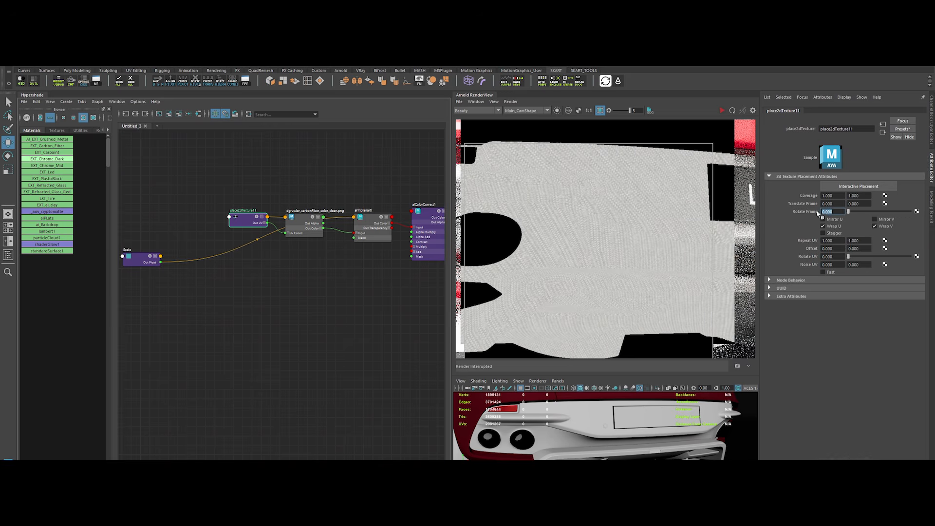
pyautogui.click(314, 336)
pyautogui.keyDown('alt'); pyautogui.moveTo(301, 323); pyautogui.dragTo(318, 322, button='middle'); pyautogui.keyUp('alt')
pyautogui.press('Tab')
pyautogui.write('const')
pyautogui.press('Down')
pyautogui.press('Down')
pyautogui.press('Return')
pyautogui.doubleClick(174, 294)
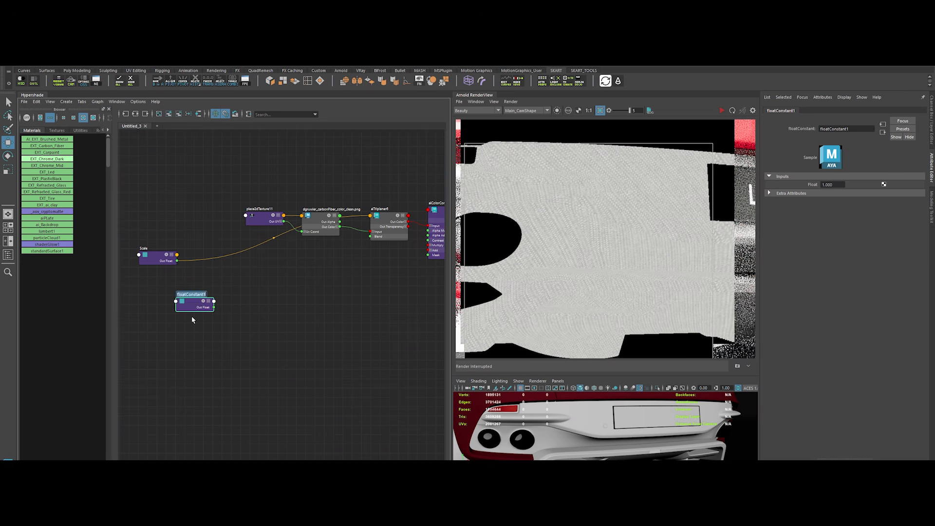
pyautogui.press('Return')
pyautogui.moveTo(192, 306); pyautogui.dragTo(153, 287)
# Connect the Rotation_UV constant's outFloat to the rotate frame of the color texture's place2dTexture node
pyautogui.click(258, 219)
pyautogui.moveTo(634, 302); pyautogui.dragTo(808, 211, button='middle')
pyautogui.click(347, 267)
pyautogui.click(443, 268)
pyautogui.click(482, 401)
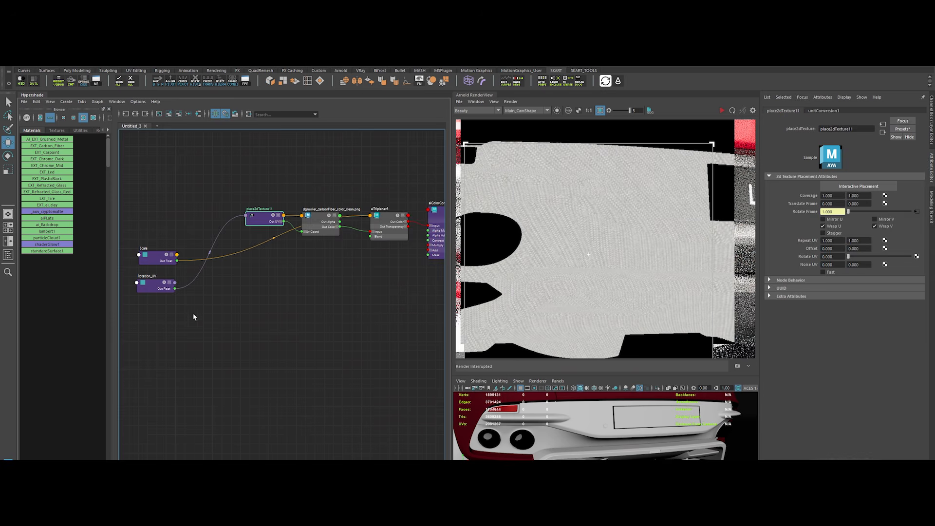
# Set the Rotation_UV constant to 45 and update the render
pyautogui.click(155, 285)
pyautogui.click(511, 101)
pyautogui.click(531, 159)
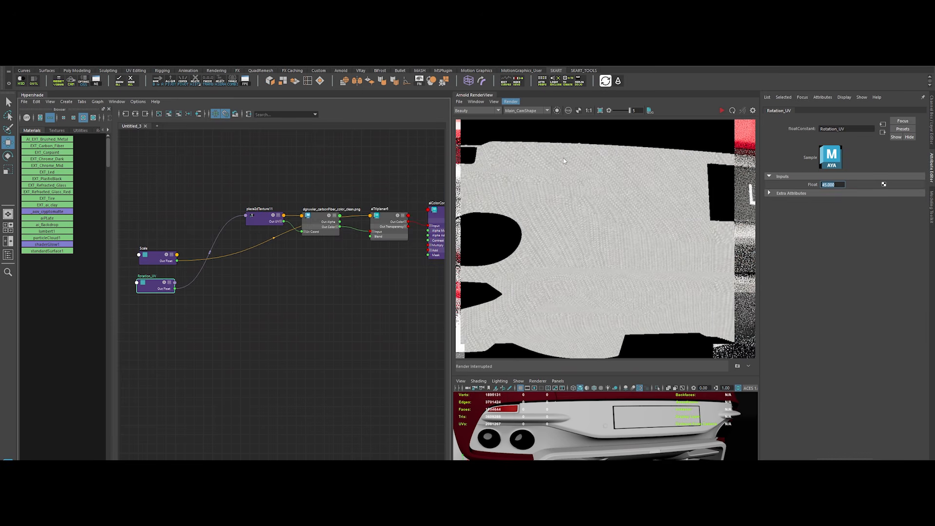
# Render a small bumper region with the aiColorCorrect node isolated and set the render view's exposure to 0
pyautogui.scroll(2, 612, 209)
pyautogui.keyDown('shift'); pyautogui.moveTo(518, 148); pyautogui.dragTo(646, 300); pyautogui.keyUp('shift')
pyautogui.keyDown('alt'); pyautogui.moveTo(403, 198); pyautogui.dragTo(373, 195, button='middle'); pyautogui.keyUp('alt')
pyautogui.click(417, 206)
pyautogui.click(557, 110)
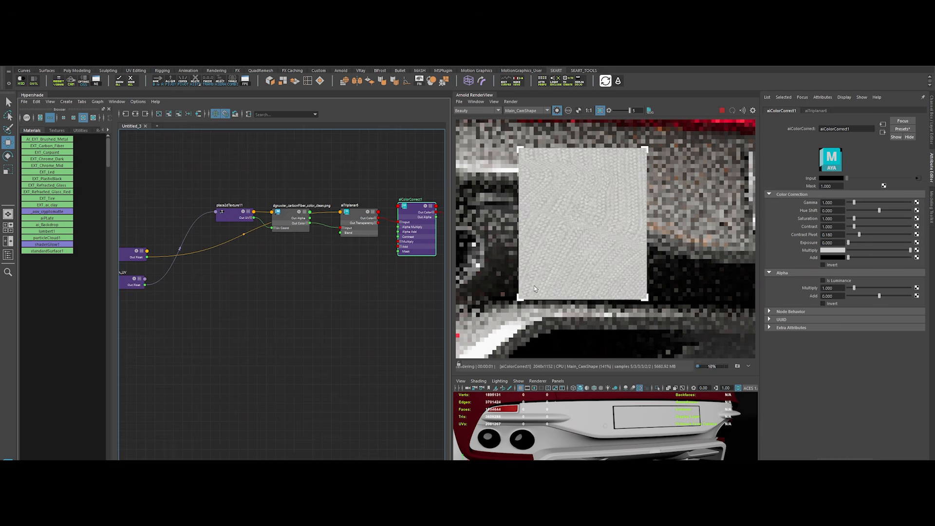
pyautogui.moveTo(638, 111); pyautogui.dragTo(615, 118)
pyautogui.write('0')
pyautogui.press('Return')
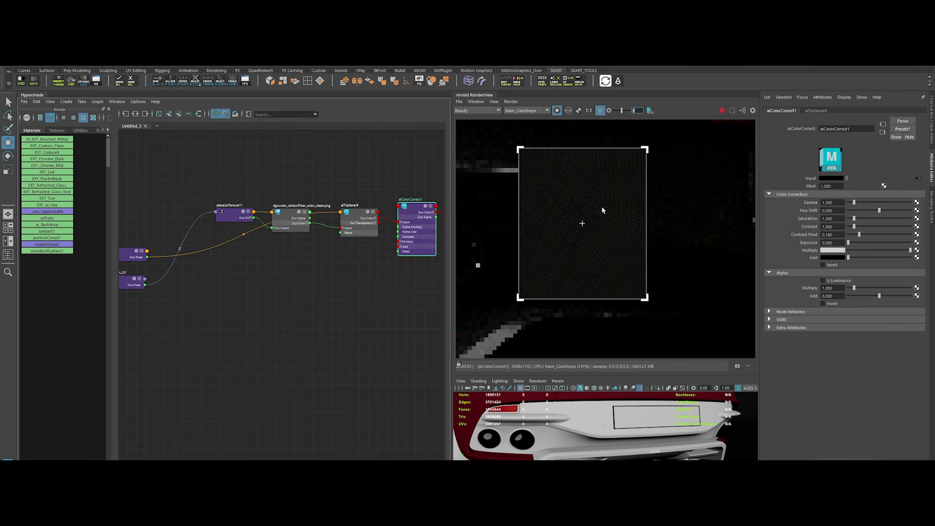
# Set the aiColorCorrect node's gamma to 2
pyautogui.moveTo(833, 203); pyautogui.dragTo(808, 207)
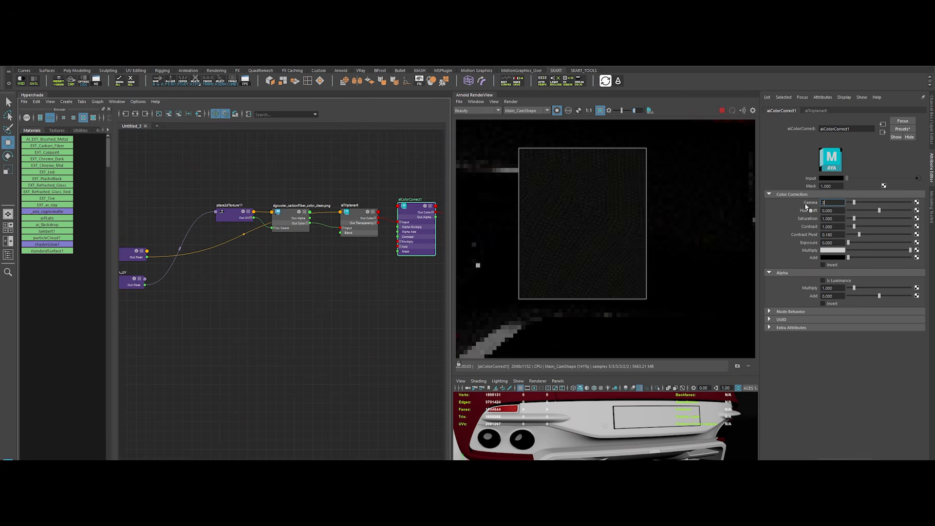
pyautogui.write('2')
pyautogui.press('Return')
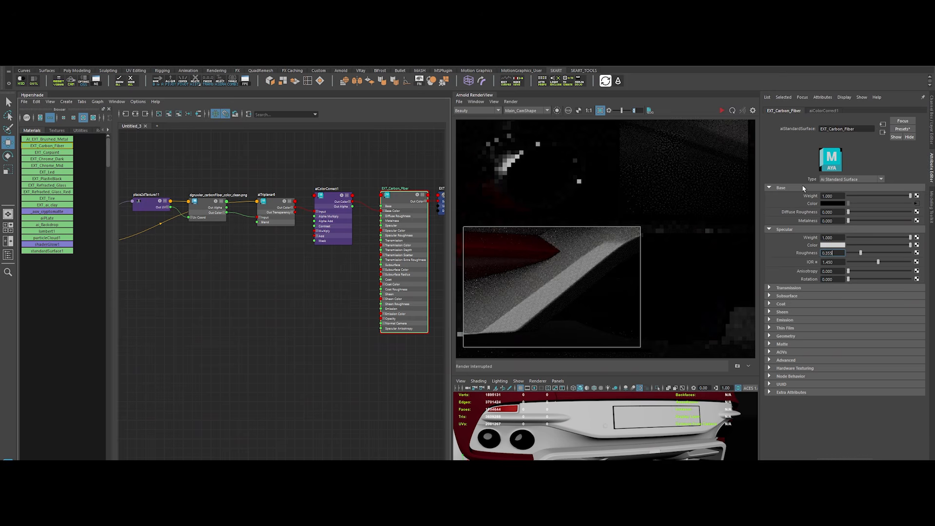
# Set the specular roughness of EXT_Carbon_Fiber to 0.35
pyautogui.press('BackSpace')
pyautogui.write('0')
pyautogui.press('Return')
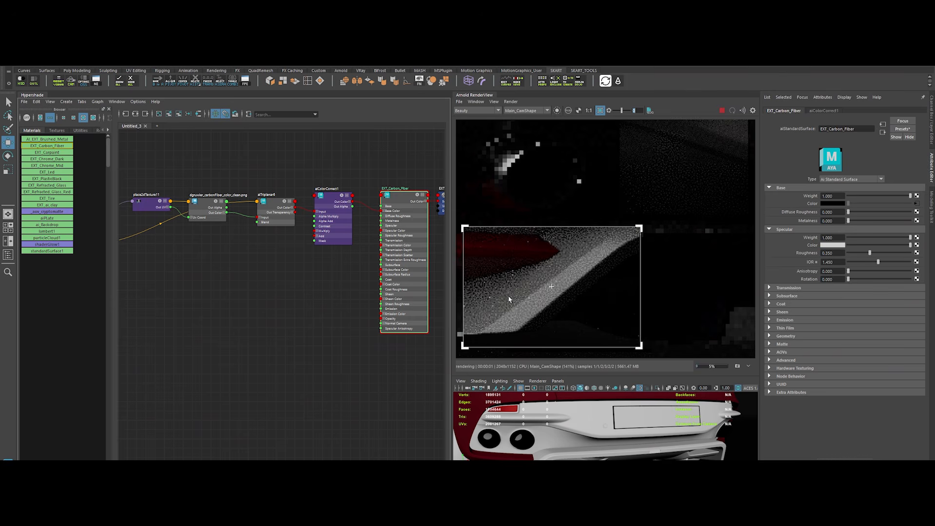
# Add the dgruwier_carbonFiber_normals_weave.png texture and an aiNormalMap node to the shader graph
pyautogui.moveTo(568, 276); pyautogui.dragTo(596, 250, button='middle')
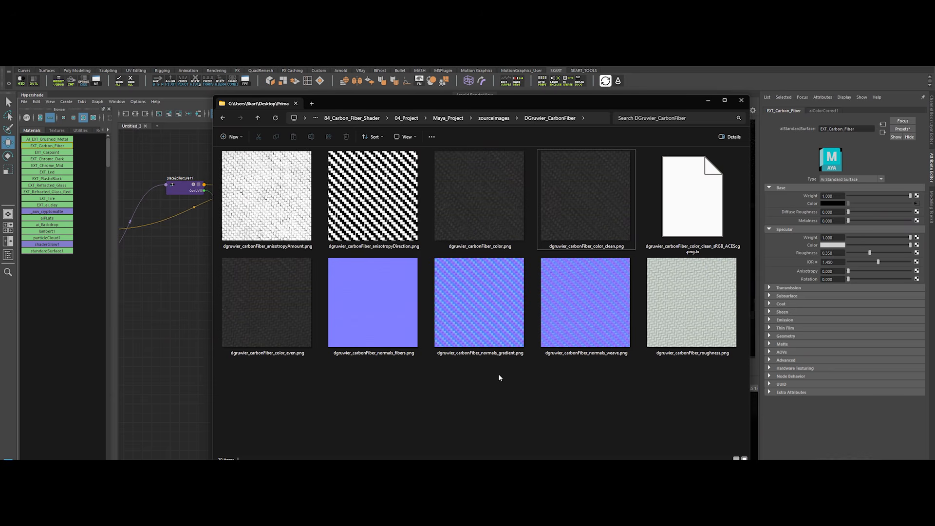
pyautogui.click(577, 307)
pyautogui.moveTo(583, 306); pyautogui.dragTo(199, 343)
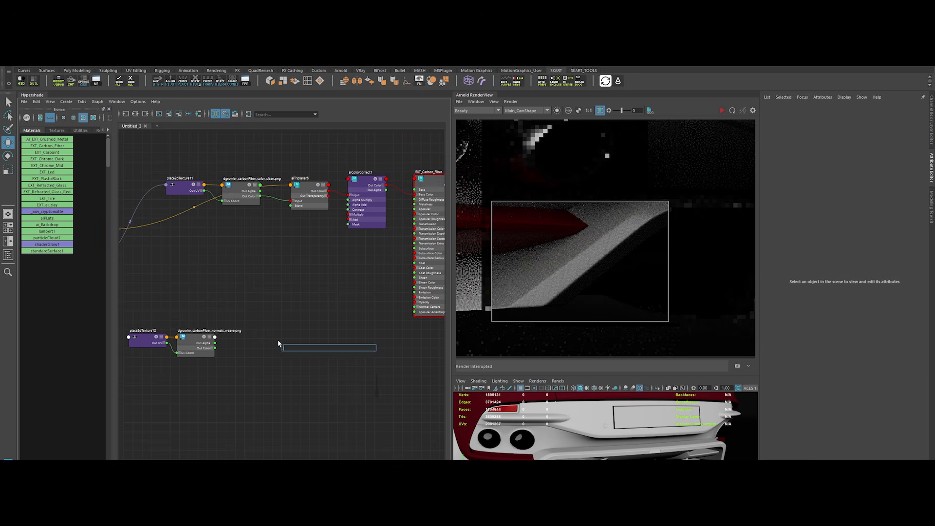
pyautogui.press('Tab')
pyautogui.write('normal')
pyautogui.click(323, 369)
# Route the weave texture through an aiTriplanar and the normal map into Normal Camera, driven by the shared Rotation_UV and Scale constants
pyautogui.moveTo(256, 336); pyautogui.dragTo(796, 182, button='middle')
pyautogui.click(347, 260)
pyautogui.click(437, 253)
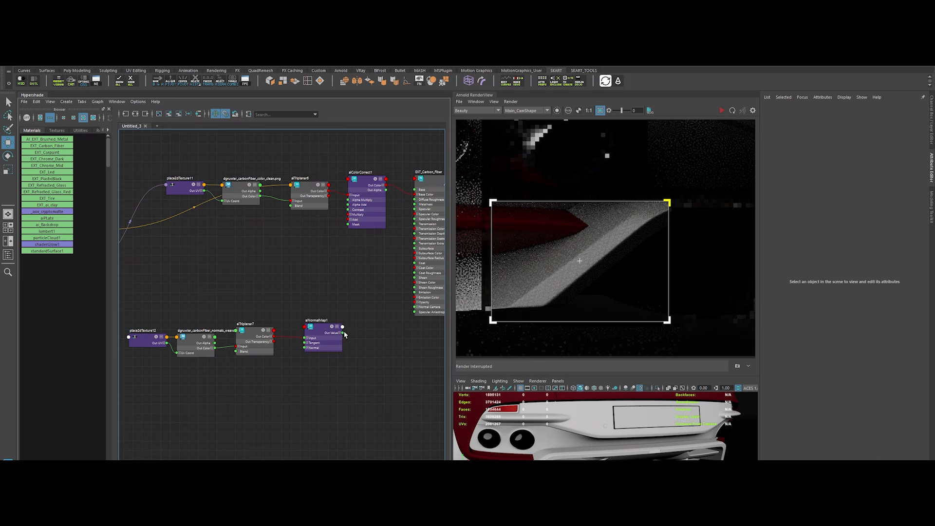
pyautogui.moveTo(369, 342); pyautogui.dragTo(414, 307)
pyautogui.click(326, 334)
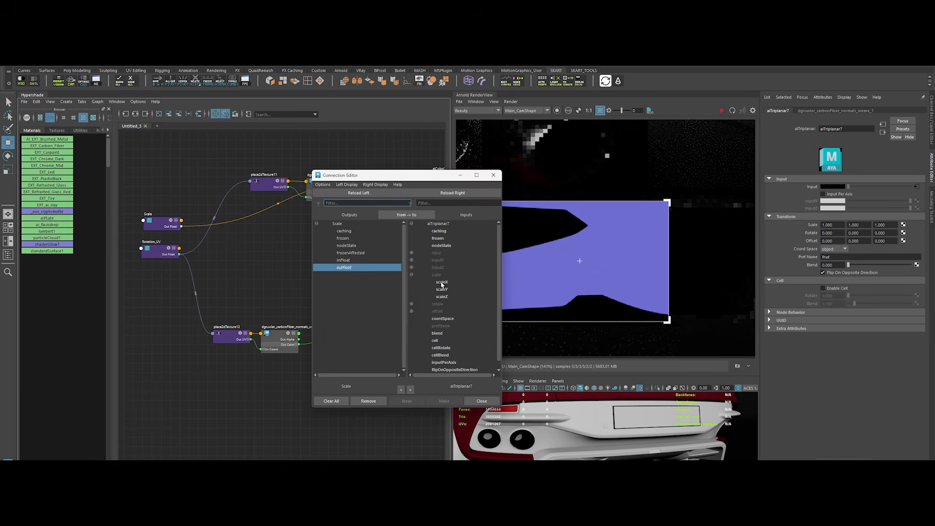
pyautogui.click(424, 280)
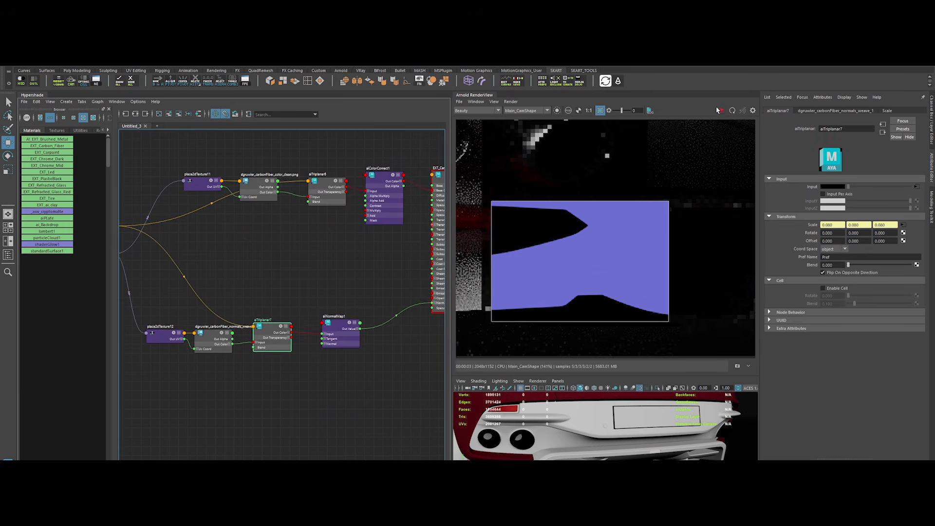
# Refresh the beauty render and limit it to a small region around the bumper's edge
pyautogui.click(600, 111)
pyautogui.click(510, 102)
pyautogui.click(529, 152)
pyautogui.keyDown('shift'); pyautogui.moveTo(516, 215); pyautogui.dragTo(642, 317); pyautogui.keyUp('shift')
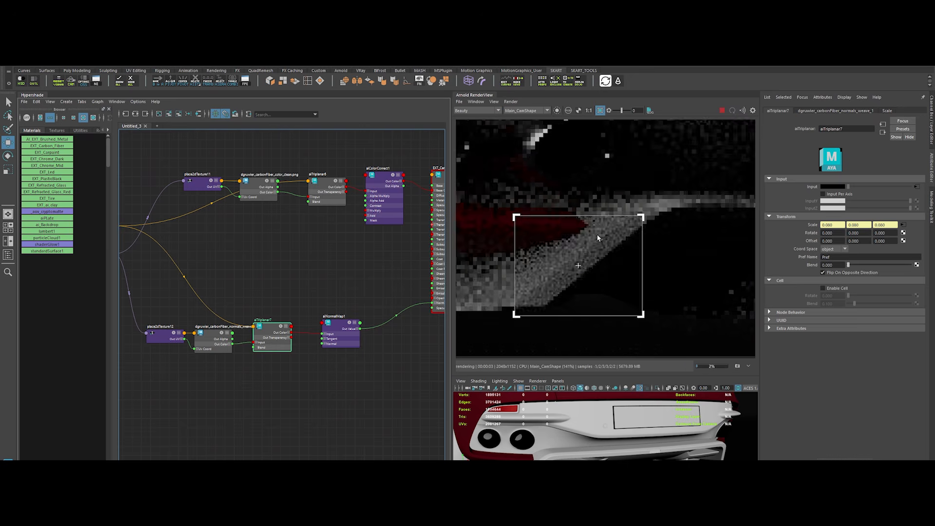
pyautogui.scroll(2, 599, 240)
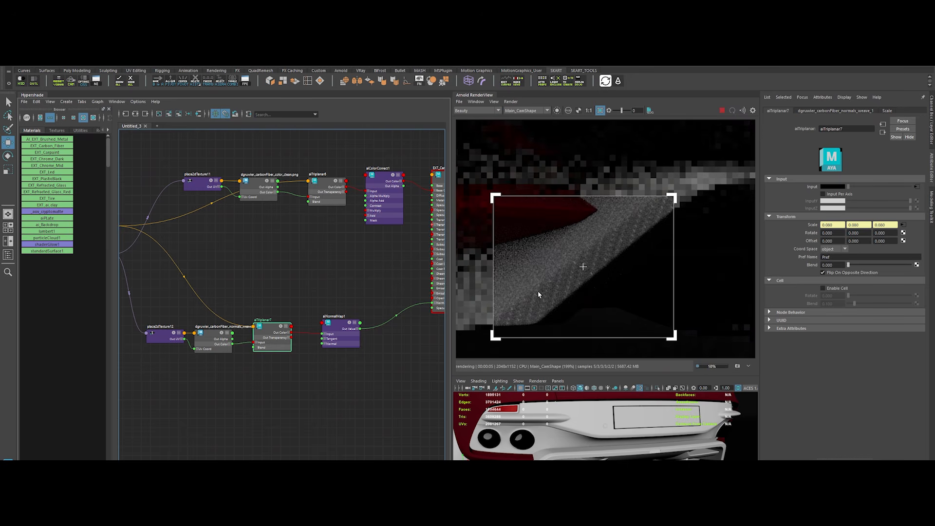
# Set the strength of the aiNormalMap node to 0.5
pyautogui.click(341, 325)
pyautogui.moveTo(834, 187); pyautogui.dragTo(800, 188)
pyautogui.write('.5')
pyautogui.press('Return')
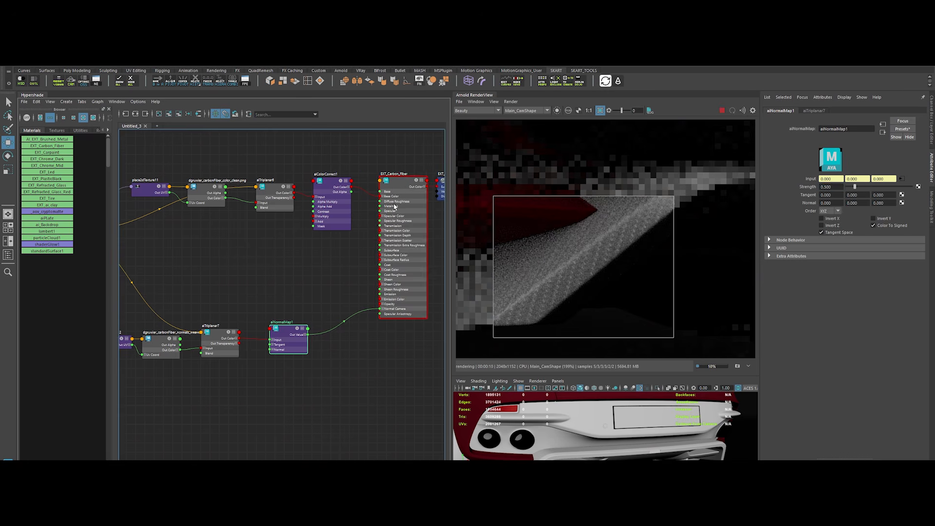
# Set the coat of EXT_Carbon_Fiber to weight 1, roughness 0.01 and IOR 1.55
pyautogui.click(402, 183)
pyautogui.click(781, 304)
pyautogui.write('1')
pyautogui.moveTo(834, 312); pyautogui.dragTo(820, 336)
pyautogui.press('Return')
pyautogui.write('0.01')
pyautogui.press('Return')
pyautogui.write('1.55')
pyautogui.press('Return')
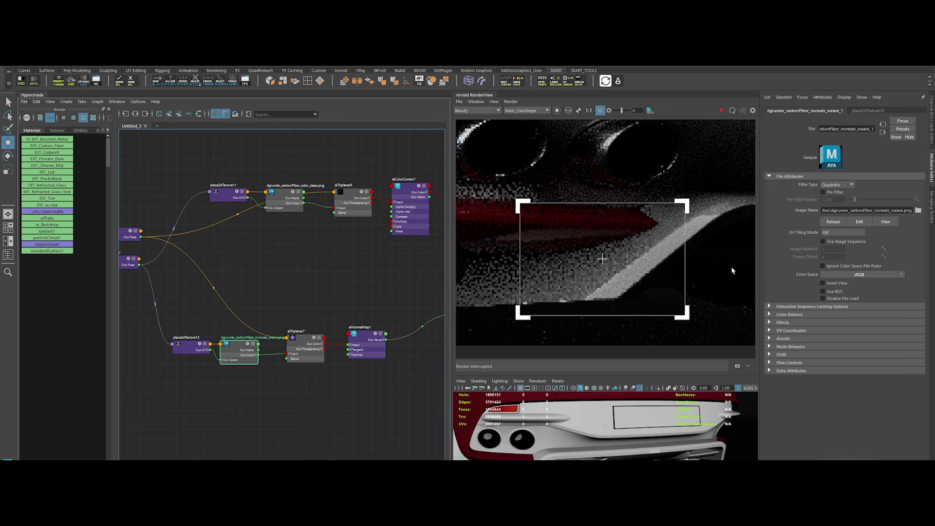
# Set the color space of the normals_weave texture to Raw
pyautogui.click(842, 274)
pyautogui.moveTo(864, 291)
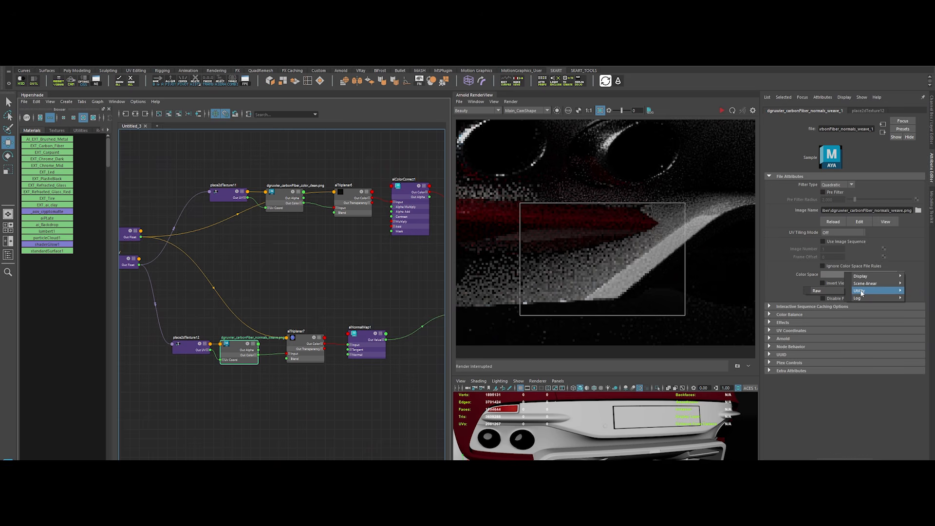
pyautogui.click(817, 291)
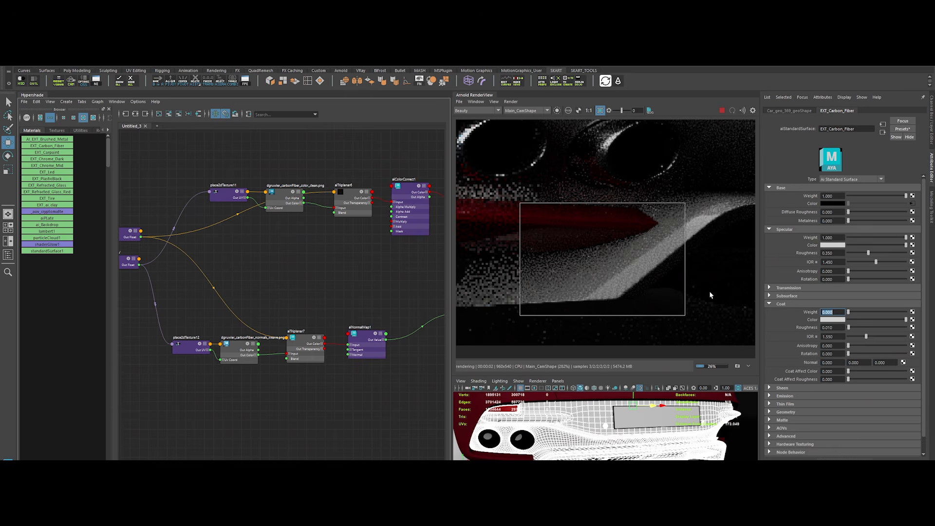
# Set the gamma of the aiColorCorrect node to 1
pyautogui.click(403, 189)
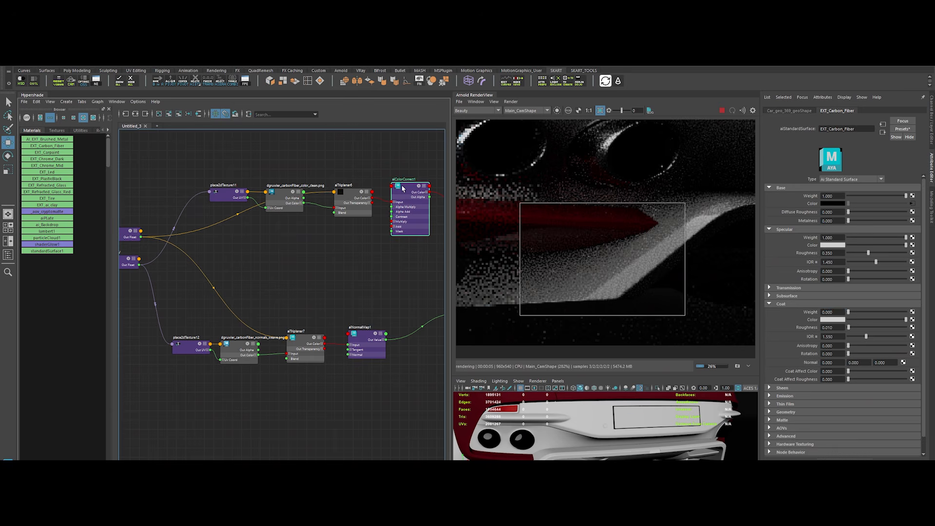
pyautogui.moveTo(835, 203); pyautogui.dragTo(782, 218)
pyautogui.write('1')
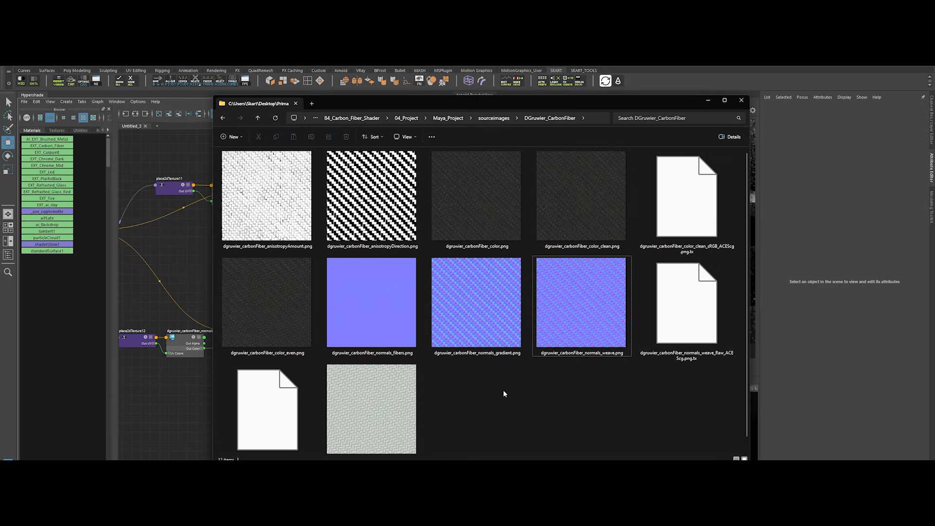
# Preview dgruwier_carbonFiber_roughness.png and add it to the shader graph between the color and normal branches
pyautogui.click(361, 402)
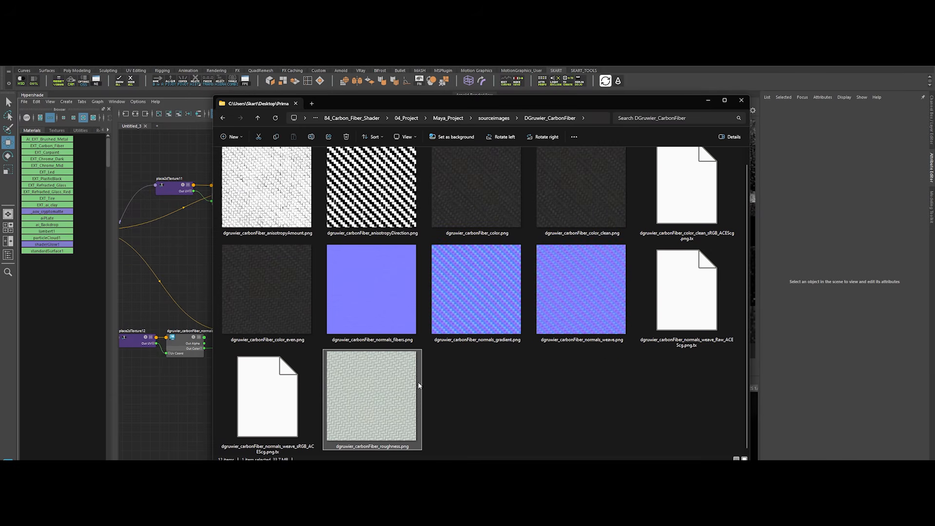
pyautogui.doubleClick(404, 402)
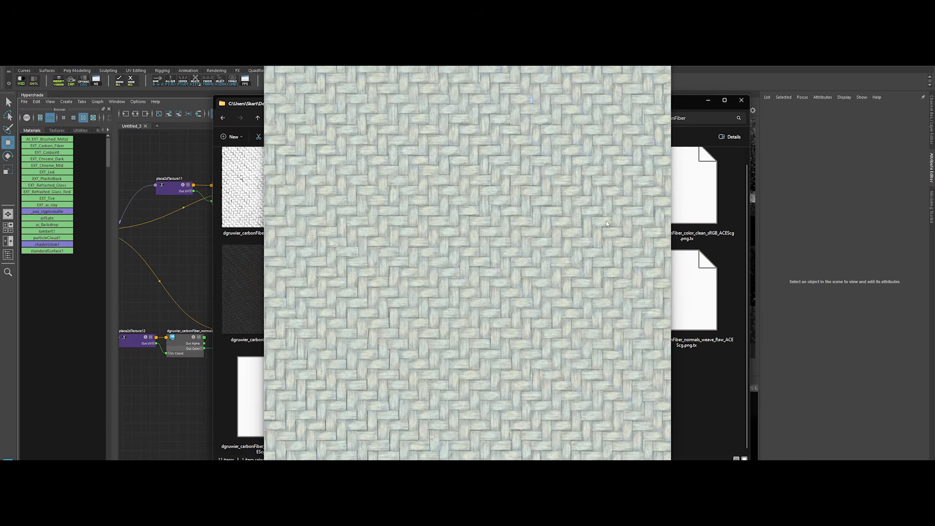
pyautogui.press('Escape')
pyautogui.moveTo(381, 386); pyautogui.dragTo(186, 259)
pyautogui.click(187, 271)
pyautogui.keyDown('alt'); pyautogui.moveTo(210, 275); pyautogui.dragTo(313, 272, button='middle'); pyautogui.keyUp('alt')
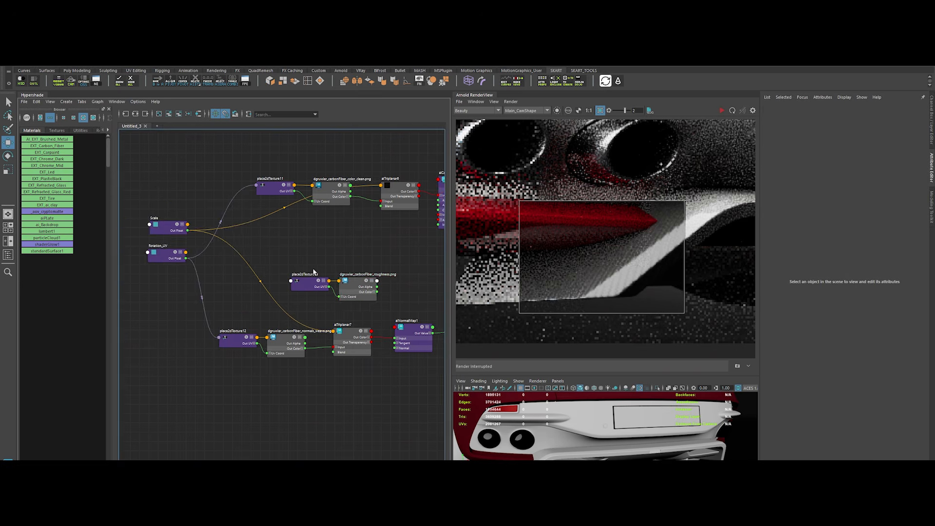
pyautogui.moveTo(315, 262); pyautogui.dragTo(360, 298)
pyautogui.moveTo(353, 280); pyautogui.dragTo(316, 258)
# Create an aiTriplanar node for the roughness texture and place it beside the file node
pyautogui.keyDown('alt'); pyautogui.moveTo(386, 263); pyautogui.dragTo(303, 267, button='middle'); pyautogui.keyUp('alt')
pyautogui.click(303, 266)
pyautogui.press('Tab')
pyautogui.write('aitri')
pyautogui.click(320, 287)
pyautogui.moveTo(321, 283); pyautogui.dragTo(285, 275)
pyautogui.click(277, 294)
pyautogui.keyDown('alt'); pyautogui.moveTo(277, 294); pyautogui.dragTo(370, 306, button='middle'); pyautogui.keyUp('alt')
# Connect the Rotation_UV constant's float output to the rotation of the roughness texture's placement node
pyautogui.click(278, 276)
pyautogui.moveTo(179, 263); pyautogui.dragTo(834, 211, button='middle')
pyautogui.click(350, 269)
pyautogui.click(442, 267)
pyautogui.click(480, 400)
# Connect the Scale constant's float output to the X, Y and Z scale of the roughness triplanar
pyautogui.moveTo(395, 275); pyautogui.dragTo(393, 274)
pyautogui.moveTo(180, 235); pyautogui.dragTo(791, 227, button='middle')
pyautogui.click(344, 267)
pyautogui.click(442, 282)
pyautogui.click(445, 291)
pyautogui.click(449, 300)
pyautogui.click(480, 401)
# Expand the roughness triplanar's color output and connect its red channel to Specular Roughness of EXT_Carbon_Fiber
pyautogui.keyDown('alt'); pyautogui.moveTo(371, 322); pyautogui.dragTo(253, 326, button='middle'); pyautogui.keyUp('alt')
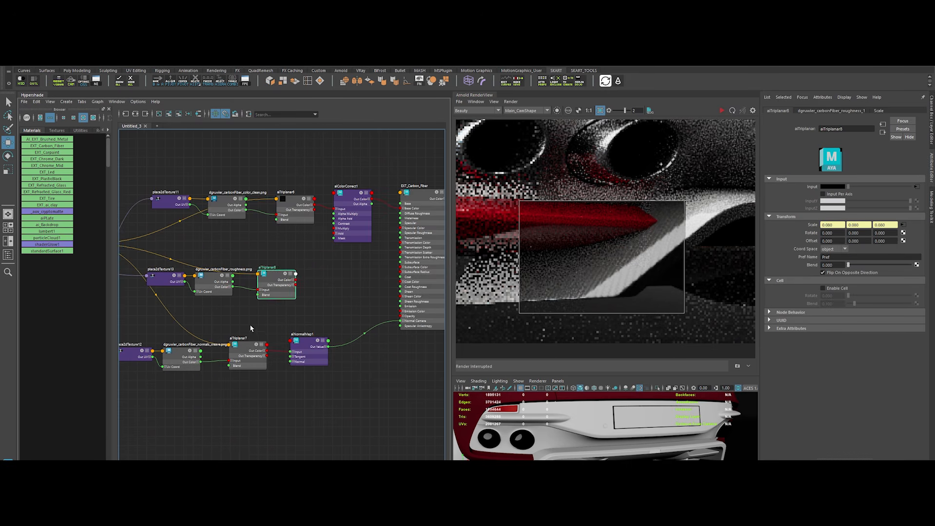
pyautogui.click(299, 293)
pyautogui.click(293, 279)
pyautogui.scroll(2, 298, 293)
pyautogui.keyDown('alt'); pyautogui.moveTo(326, 294); pyautogui.dragTo(240, 300, button='middle'); pyautogui.keyUp('alt')
pyautogui.moveTo(209, 289); pyautogui.dragTo(359, 215)
pyautogui.scroll(-2, 301, 271)
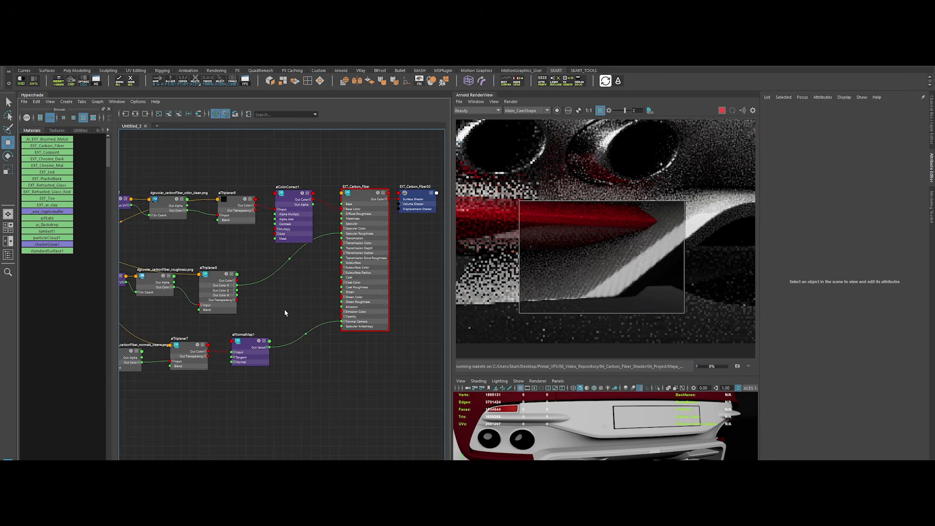
# Set the color space of the roughness texture to Raw
pyautogui.keyDown('alt'); pyautogui.moveTo(284, 309); pyautogui.dragTo(385, 292, button='middle'); pyautogui.keyUp('alt')
pyautogui.click(244, 271)
pyautogui.click(853, 275)
pyautogui.moveTo(866, 295)
pyautogui.click(833, 295)
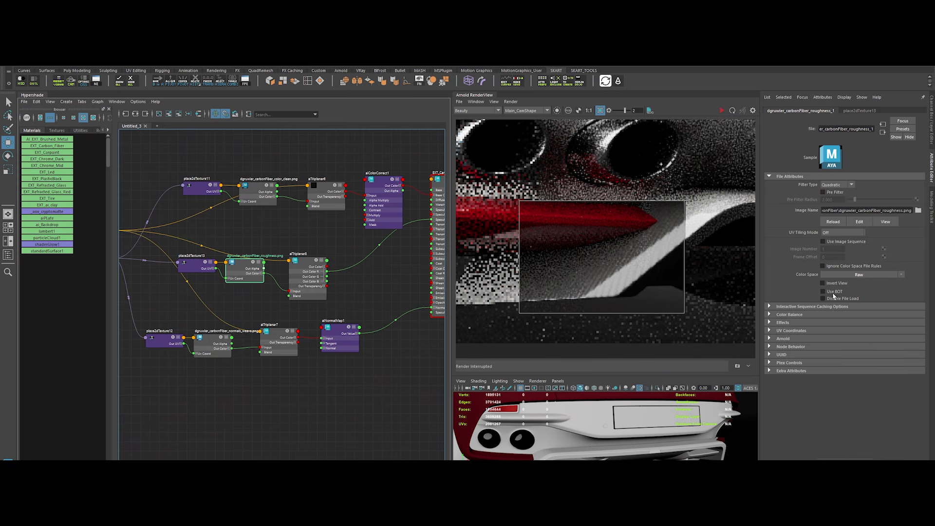
# Insert an aiRange node between the roughness triplanar and the Specular Roughness input of EXT_Carbon_Fiber
pyautogui.keyDown('alt'); pyautogui.moveTo(370, 289); pyautogui.dragTo(298, 287, button='middle'); pyautogui.keyUp('alt')
pyautogui.click(298, 287)
pyautogui.press('Tab')
pyautogui.write('airange')
pyautogui.press('Return')
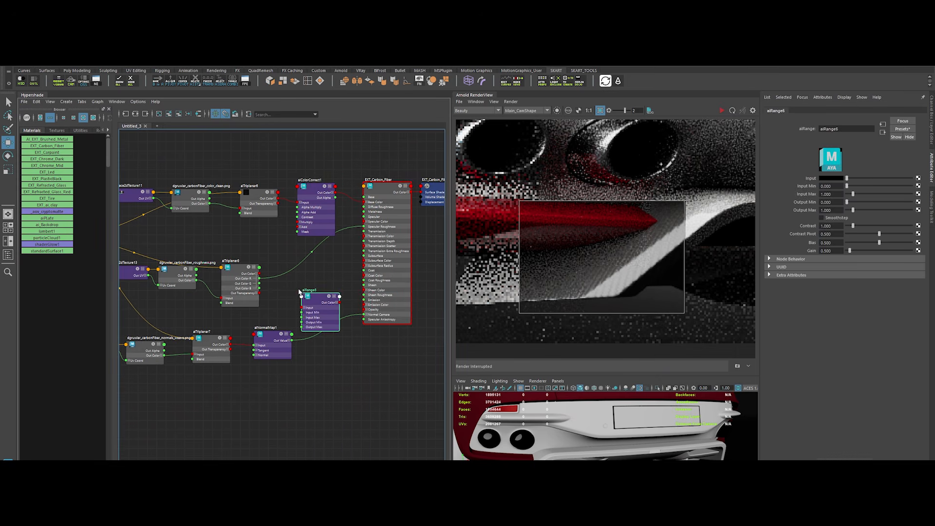
pyautogui.moveTo(302, 297); pyautogui.dragTo(281, 272)
pyautogui.scroll(3, 293, 278)
pyautogui.click(293, 306)
pyautogui.moveTo(297, 313); pyautogui.dragTo(362, 247)
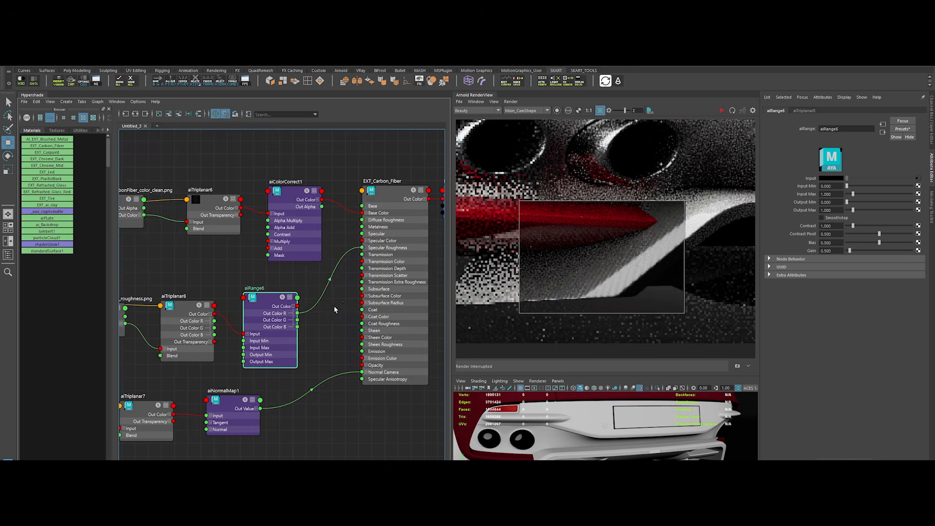
# Rename the color branch's triplanar as Tri_Color and its color correction node as CC_Color
pyautogui.scroll(-3, 326, 320)
pyautogui.keyDown('alt'); pyautogui.moveTo(278, 339); pyautogui.dragTo(335, 277, button='middle'); pyautogui.keyUp('alt')
pyautogui.scroll(3, 319, 328)
pyautogui.doubleClick(228, 202)
pyautogui.write('Tri_Color')
pyautogui.doubleClick(311, 194)
pyautogui.write('CC_Color')
# Rename the roughness nodes as Tri_Rough and Range_Rough, and the normal nodes as Tri_Normal and NormalMap
pyautogui.doubleClick(200, 307)
pyautogui.write('Tri_Rough')
pyautogui.doubleClick(280, 300)
pyautogui.write('Range_Rough')
pyautogui.doubleClick(212, 343)
pyautogui.write('Tri_Normal')
pyautogui.doubleClick(301, 338)
pyautogui.write('NormalMap')
pyautogui.scroll(-3, 298, 349)
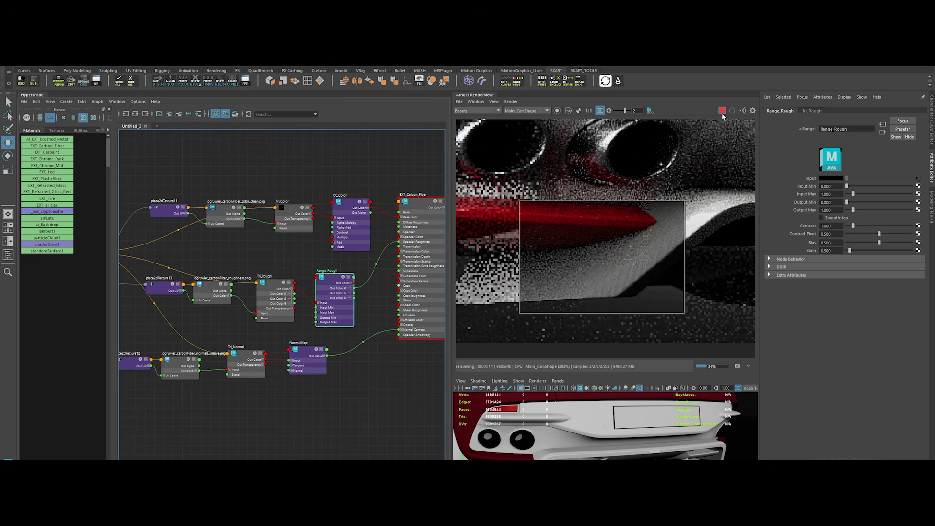
# Set the base metalness of EXT_Carbon_Fiber to 1
pyautogui.keyDown('alt'); pyautogui.moveTo(421, 200); pyautogui.dragTo(410, 198, button='middle'); pyautogui.keyUp('alt')
pyautogui.click(410, 198)
pyautogui.click(832, 220)
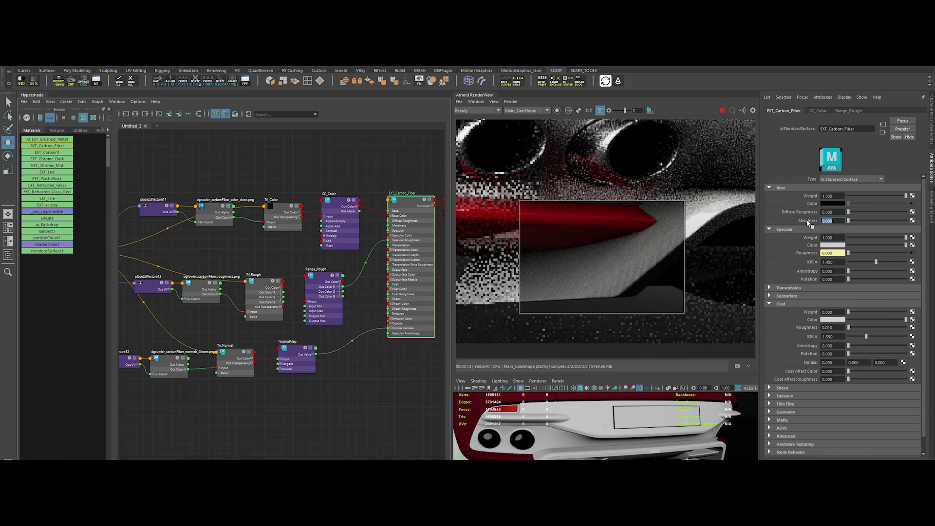
pyautogui.write('1')
pyautogui.press('Return')
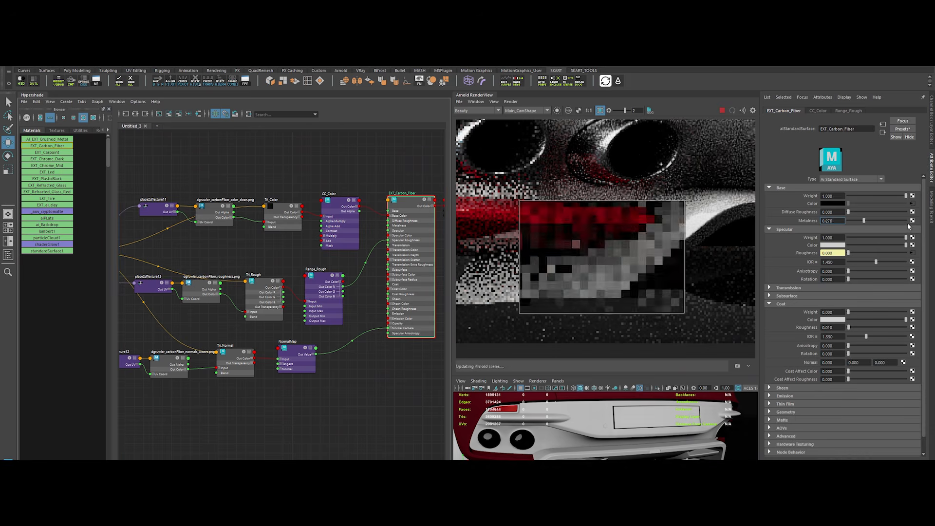
pyautogui.moveTo(905, 221)
pyautogui.mouseDown()
pyautogui.moveTo(834, 225)
pyautogui.moveTo(920, 223)
pyautogui.mouseUp()
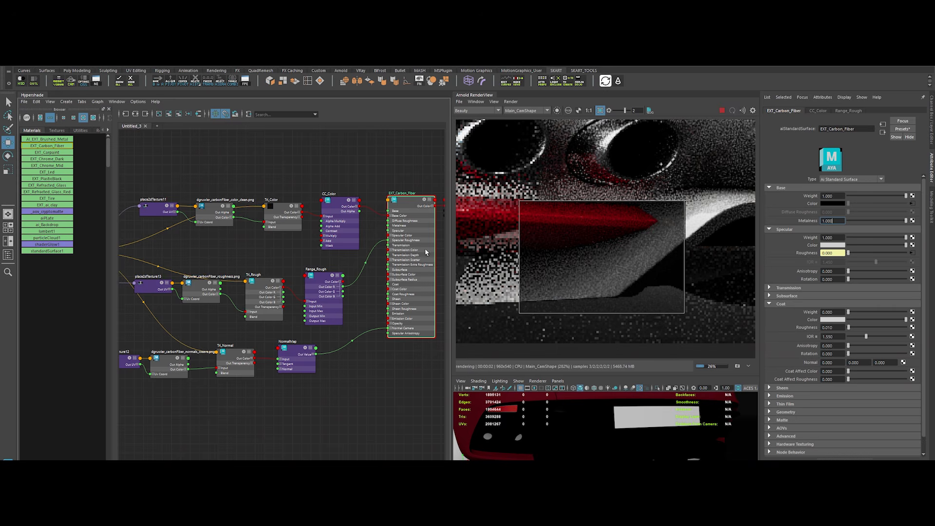
# Set the gamma of the CC_Color node to 1.5
pyautogui.click(336, 210)
pyautogui.click(832, 202)
pyautogui.write('2')
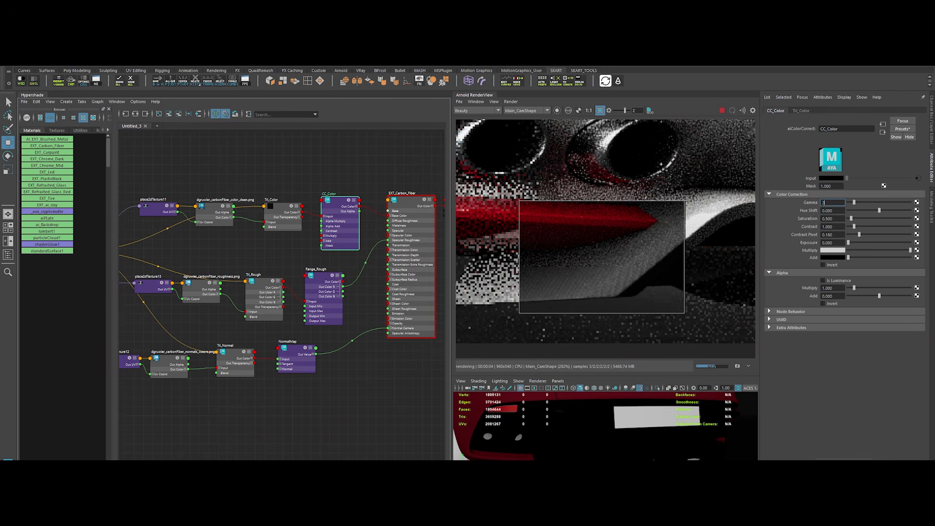
pyautogui.press('Return')
pyautogui.write('1.5')
pyautogui.press('Return')
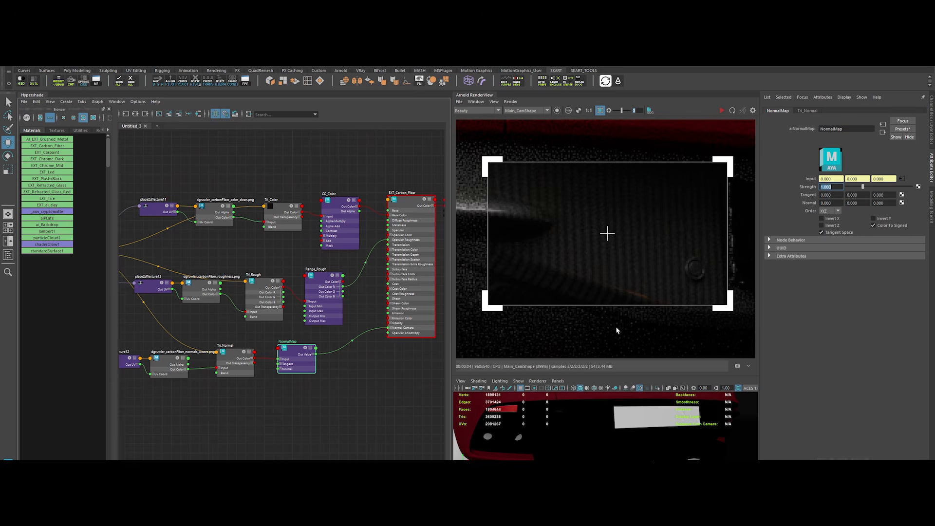
# Set the Rotation_UV constant to 90 and refresh the render
pyautogui.keyDown('alt'); pyautogui.moveTo(176, 315); pyautogui.dragTo(288, 320, button='middle'); pyautogui.keyUp('alt')
pyautogui.click(162, 281)
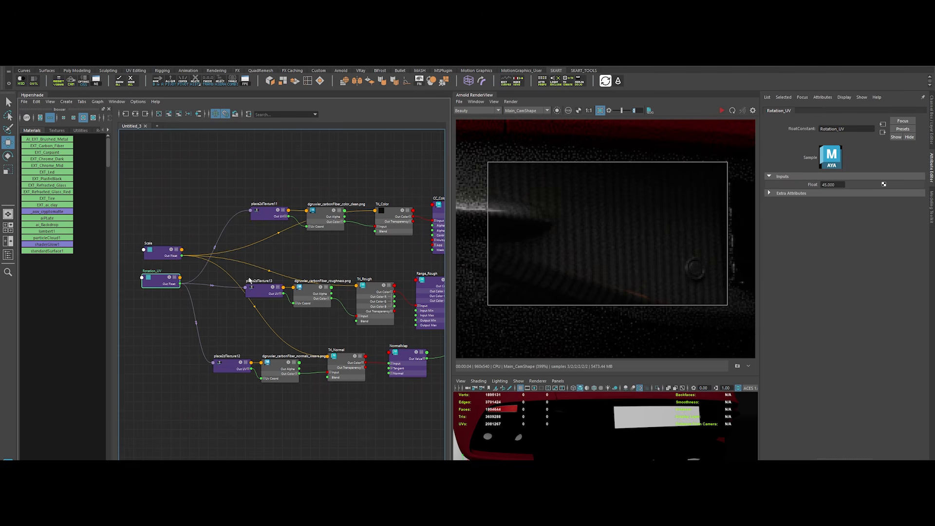
pyautogui.doubleClick(828, 184)
pyautogui.write('90')
pyautogui.press('Return')
pyautogui.click(511, 102)
pyautogui.click(519, 155)
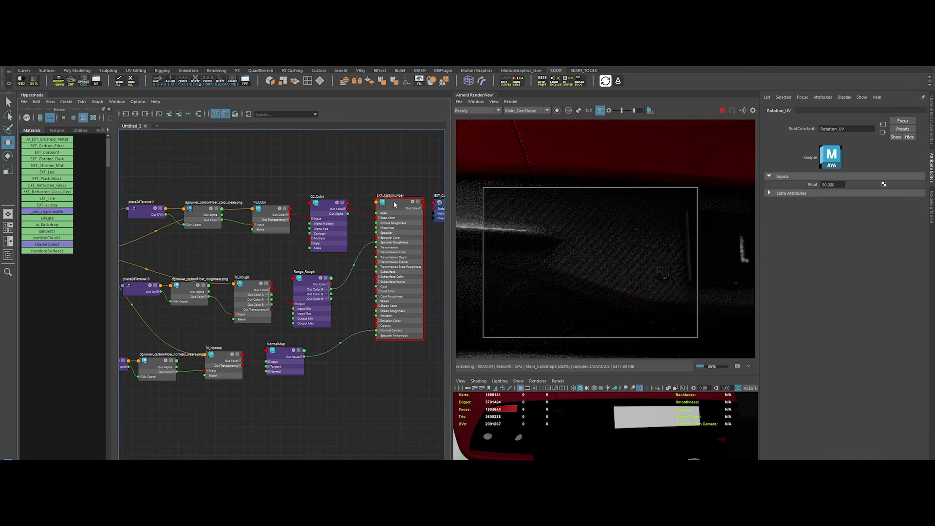
# Check EXT_Carbon_Fiber's specular anisotropy settings and add dgruwier_carbonFiber_anisotropyDirection.png and dgruwier_carbonFiber_anisotropyAmount.png to the shader graph
pyautogui.click(394, 202)
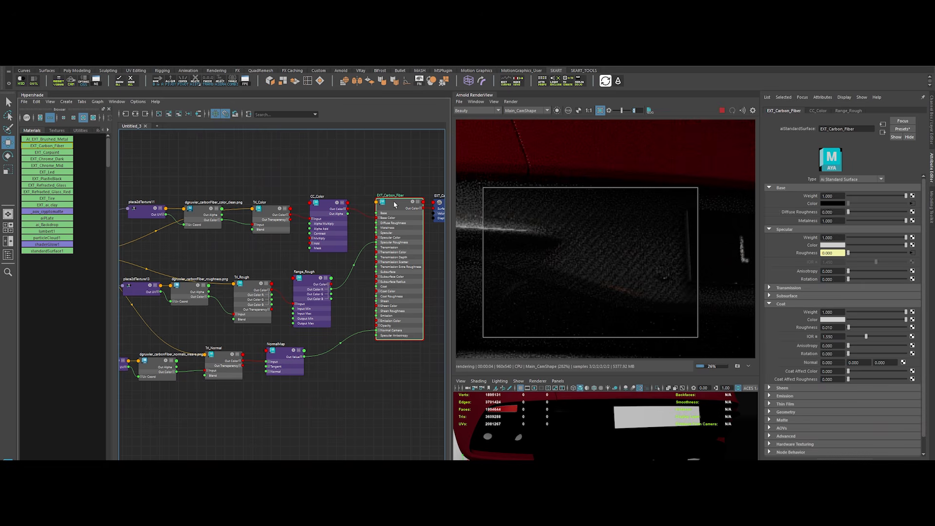
pyautogui.doubleClick(827, 271)
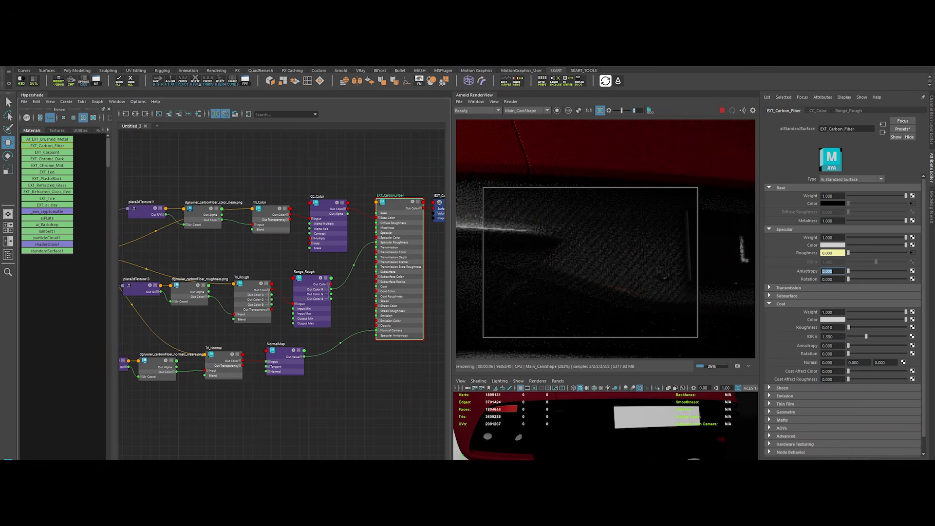
pyautogui.press('Tab')
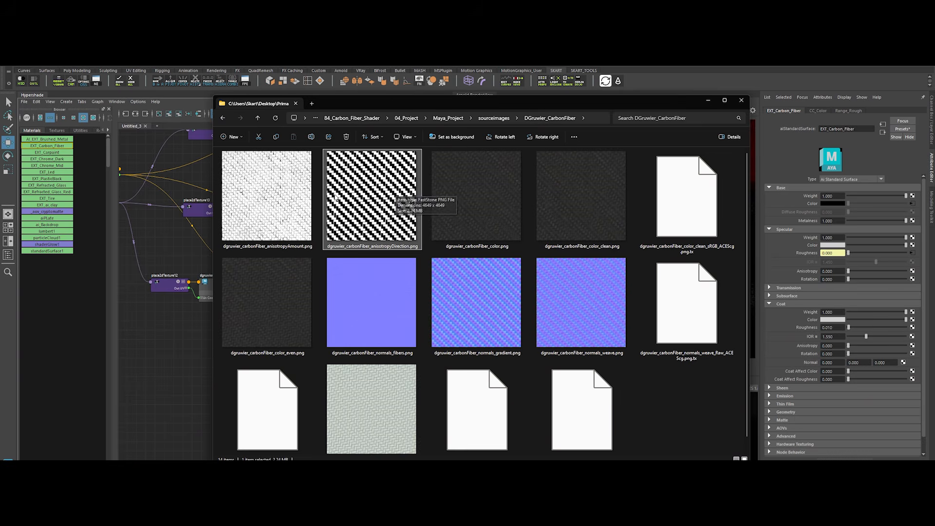
pyautogui.click(273, 190)
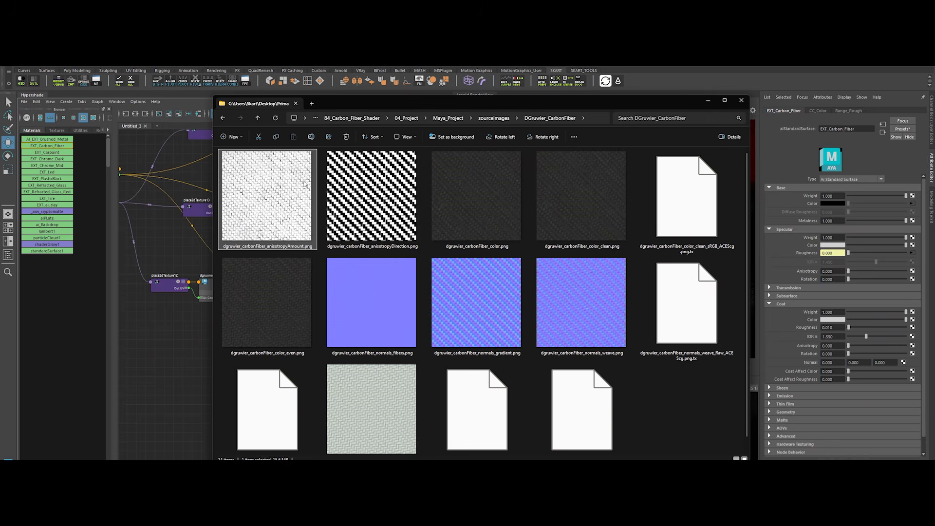
pyautogui.moveTo(371, 194); pyautogui.dragTo(233, 363)
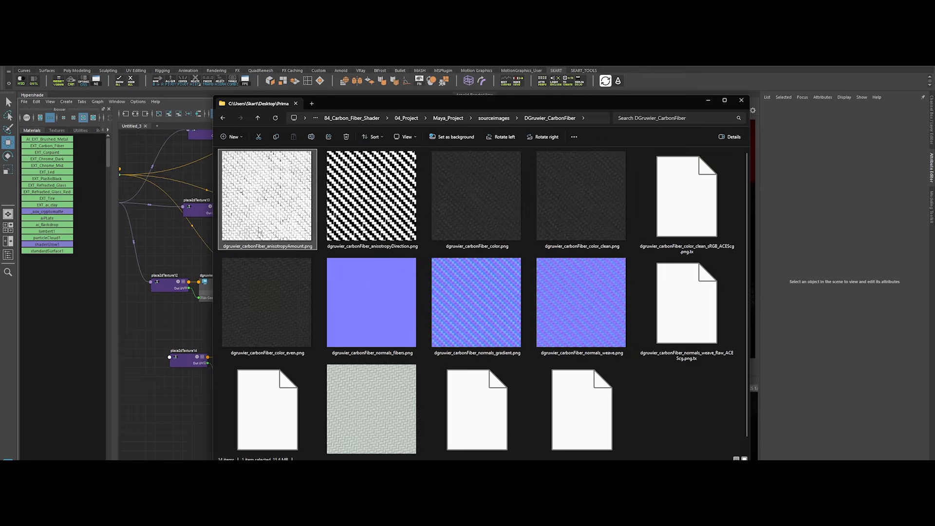
pyautogui.moveTo(273, 189); pyautogui.dragTo(166, 385)
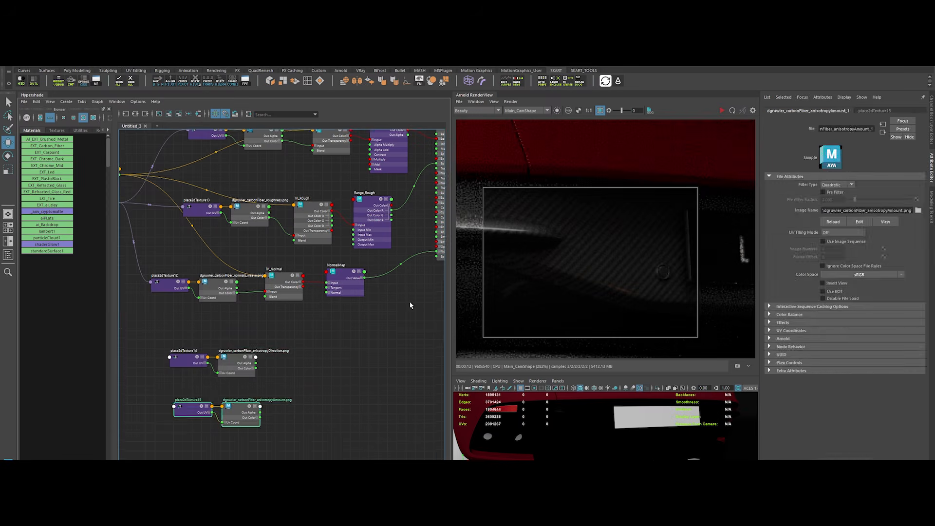
# Arrange the two anisotropy texture nodes in the graph, then add an aiTriplanar node for them and duplicate it
pyautogui.keyDown('alt'); pyautogui.moveTo(411, 306); pyautogui.dragTo(373, 314, button='middle'); pyautogui.keyUp('alt')
pyautogui.click(420, 194)
pyautogui.moveTo(234, 340); pyautogui.dragTo(170, 458)
pyautogui.moveTo(195, 419); pyautogui.dragTo(168, 366)
pyautogui.click(272, 370)
pyautogui.press('Tab')
pyautogui.write('tripla')
pyautogui.press('Return')
pyautogui.moveTo(293, 384); pyautogui.dragTo(261, 417)
pyautogui.hotkey('ctrl', 'd')
# Rename the two new triplanar nodes Tri_Aniso_Amount and Tri_Aniso_Direction
pyautogui.click(302, 384)
pyautogui.doubleClick(254, 349)
pyautogui.hotkey('ctrl', 'c')
pyautogui.press('Return')
pyautogui.doubleClick(250, 398)
pyautogui.hotkey('ctrl', 'v')
pyautogui.press('BackSpace')
pyautogui.press('Return')
# Connect each anisotropy texture's Out Color to the Input of its matching triplanar node
pyautogui.keyDown('alt'); pyautogui.moveTo(257, 415); pyautogui.dragTo(341, 381, button='middle'); pyautogui.keyUp('alt')
pyautogui.moveTo(279, 336); pyautogui.dragTo(326, 338)
pyautogui.moveTo(278, 381); pyautogui.dragTo(324, 387)
# Connect the Rotation_UV constant to the rotation of both anisotropy textures' place2dTexture nodes
pyautogui.click(209, 328)
pyautogui.keyDown('alt'); pyautogui.moveTo(179, 316); pyautogui.dragTo(194, 334, button='middle'); pyautogui.keyUp('alt')
pyautogui.moveTo(156, 190); pyautogui.dragTo(799, 209, button='middle')
pyautogui.click(341, 268)
pyautogui.click(442, 266)
pyautogui.click(486, 401)
pyautogui.click(223, 390)
pyautogui.moveTo(156, 190); pyautogui.dragTo(811, 214, button='middle')
pyautogui.click(340, 268)
pyautogui.click(442, 266)
pyautogui.click(485, 402)
# Connect the Scale constant to the X, Y and Z scale of Tri_Aniso_Amount and Tri_Aniso_Direction
pyautogui.moveTo(161, 188); pyautogui.dragTo(812, 225, button='middle')
pyautogui.click(344, 267)
pyautogui.click(411, 274)
pyautogui.click(440, 282)
pyautogui.click(440, 289)
pyautogui.click(481, 400)
pyautogui.click(363, 410)
pyautogui.moveTo(163, 188); pyautogui.dragTo(812, 225, button='middle')
pyautogui.click(411, 275)
pyautogui.click(344, 267)
pyautogui.click(440, 282)
pyautogui.click(440, 289)
pyautogui.click(441, 296)
pyautogui.click(481, 401)
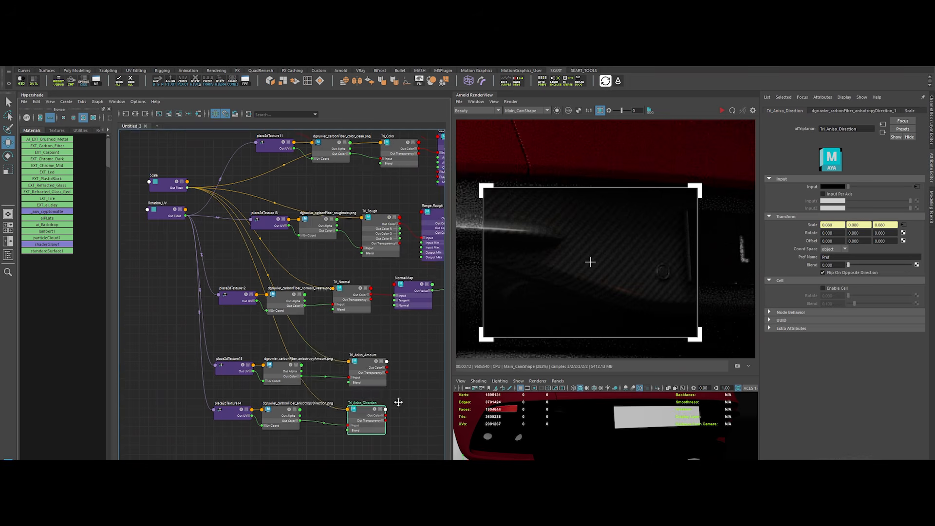
# Show all attributes of EXT_Carbon_Fiber and connect Tri_Aniso_Amount's Out Color R to Specular Anisotropy
pyautogui.keyDown('alt'); pyautogui.moveTo(397, 399); pyautogui.dragTo(234, 348, button='middle'); pyautogui.keyUp('alt')
pyautogui.keyDown('alt'); pyautogui.moveTo(352, 296); pyautogui.dragTo(349, 368, button='middle'); pyautogui.keyUp('alt')
pyautogui.click(358, 162)
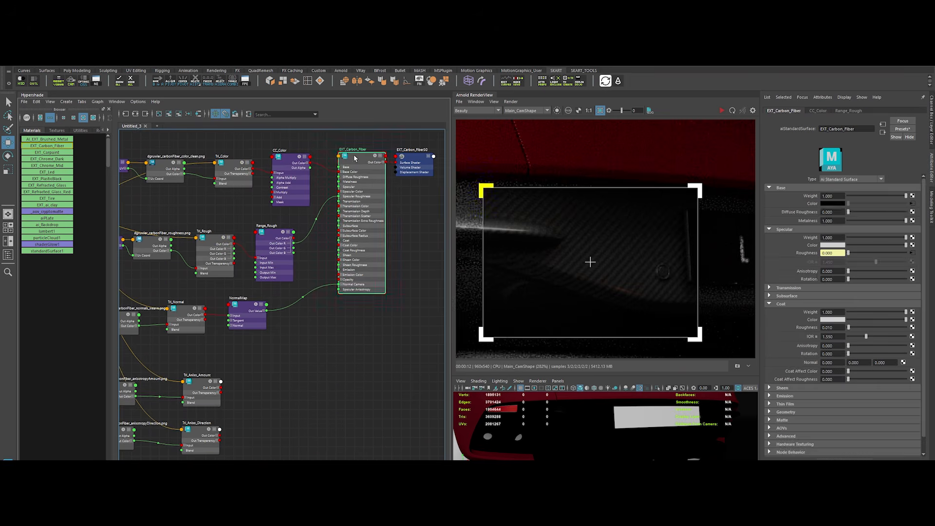
pyautogui.rightClick(357, 158)
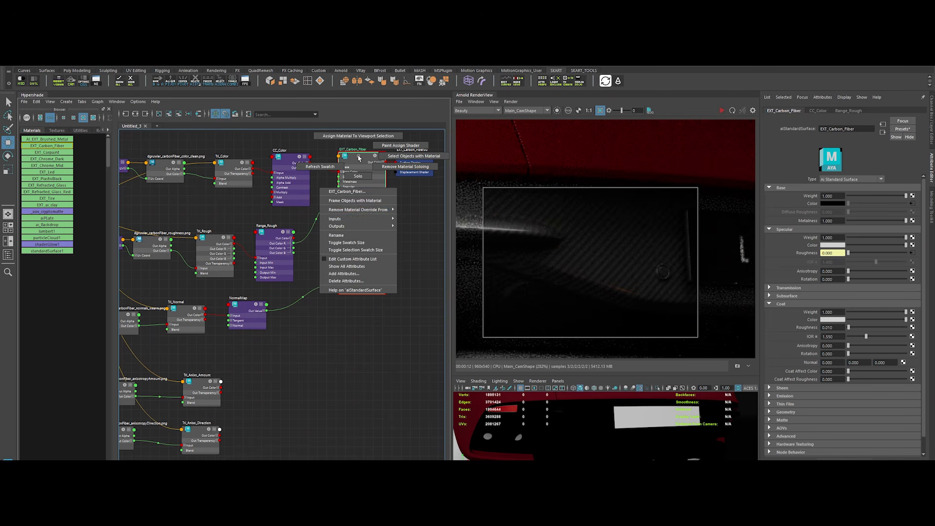
pyautogui.click(355, 268)
pyautogui.scroll(2, 277, 431)
pyautogui.keyDown('alt'); pyautogui.moveTo(277, 431); pyautogui.dragTo(285, 364, button='middle'); pyautogui.keyUp('alt')
pyautogui.keyDown('alt'); pyautogui.moveTo(340, 355); pyautogui.dragTo(312, 297, button='middle'); pyautogui.keyUp('alt')
pyautogui.keyDown('alt'); pyautogui.moveTo(321, 201); pyautogui.dragTo(327, 343, button='middle'); pyautogui.keyUp('alt')
pyautogui.keyDown('alt'); pyautogui.moveTo(273, 455); pyautogui.dragTo(273, 300, button='middle'); pyautogui.keyUp('alt')
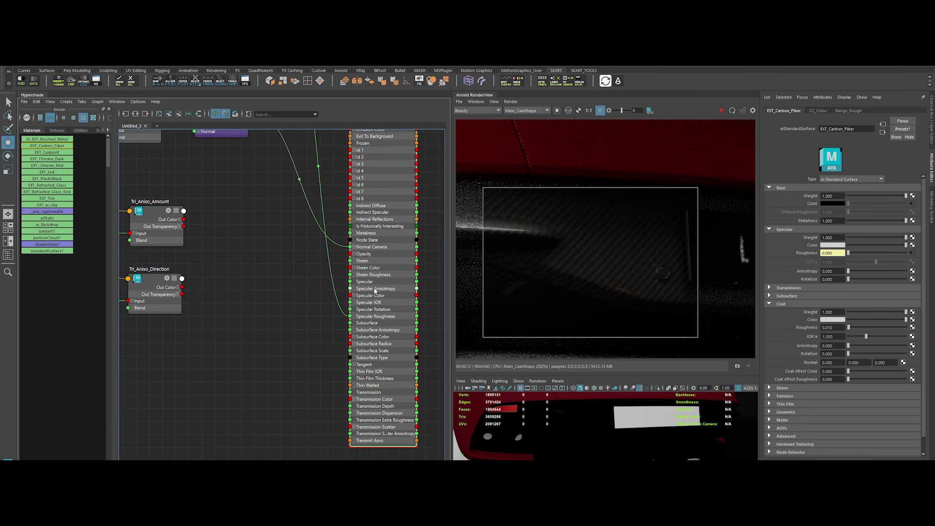
pyautogui.click(180, 220)
pyautogui.moveTo(185, 227); pyautogui.dragTo(351, 289)
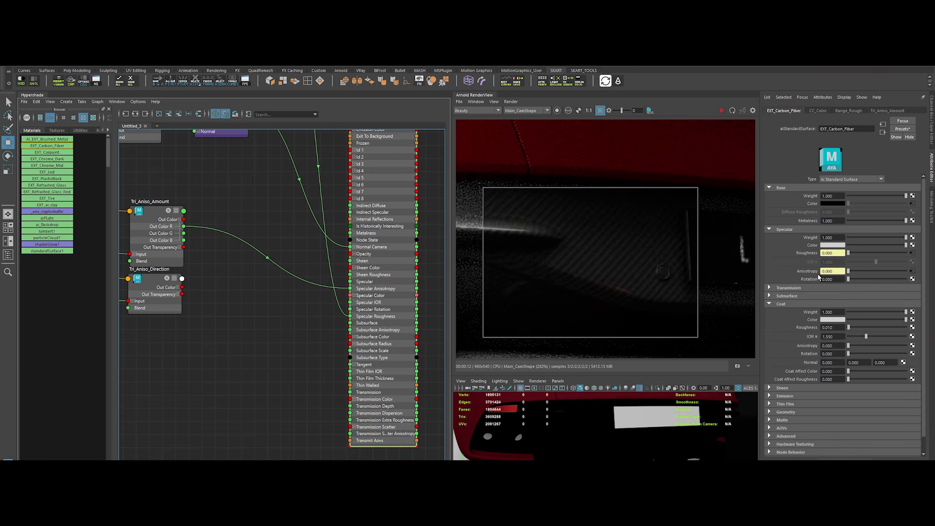
# Connect Tri_Aniso_Direction's Out Color R to EXT_Carbon_Fiber's Specular Rotation
pyautogui.keyDown('alt'); pyautogui.moveTo(273, 367); pyautogui.dragTo(279, 368, button='middle'); pyautogui.keyUp('alt')
pyautogui.moveTo(172, 295); pyautogui.dragTo(173, 307)
pyautogui.click(185, 300)
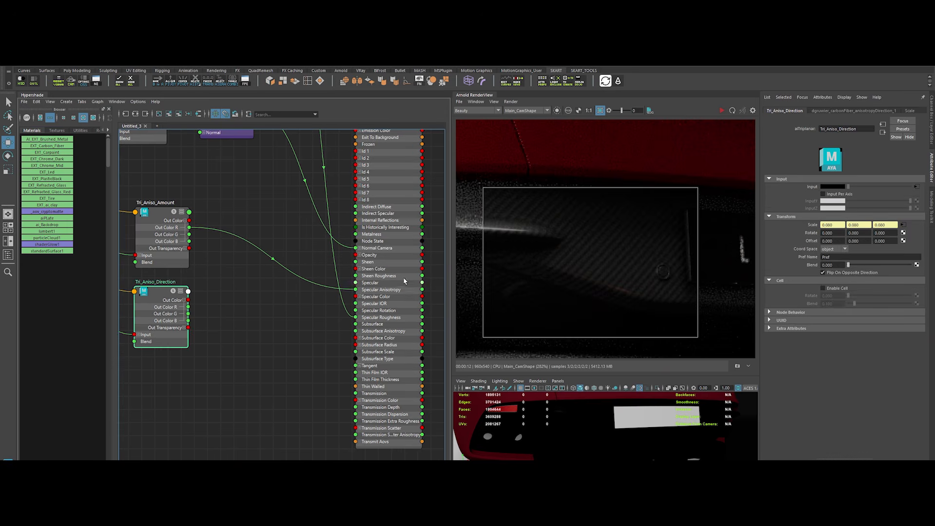
pyautogui.click(382, 292)
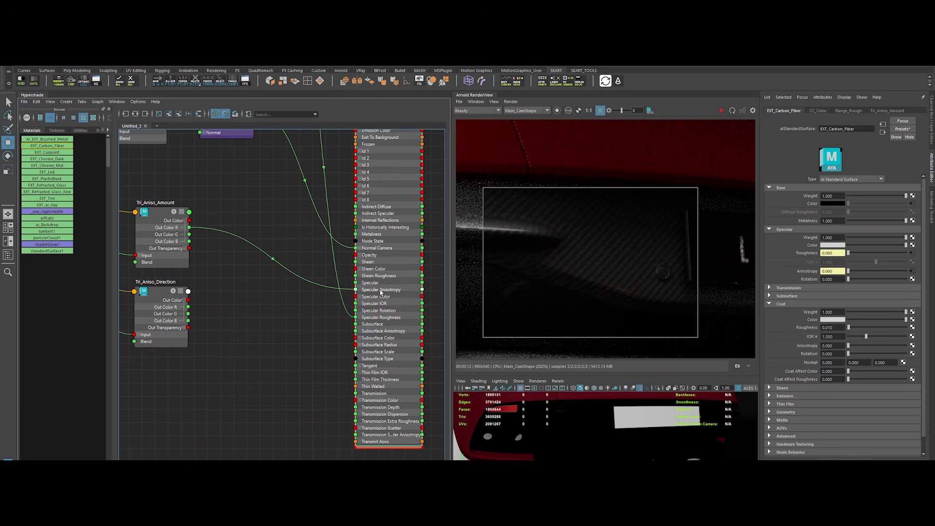
pyautogui.moveTo(188, 307); pyautogui.dragTo(341, 312)
# Set the color space of the anisotropyAmount and anisotropyDirection textures to Raw
pyautogui.keyDown('alt'); pyautogui.moveTo(210, 273); pyautogui.dragTo(415, 302, button='middle'); pyautogui.keyUp('alt')
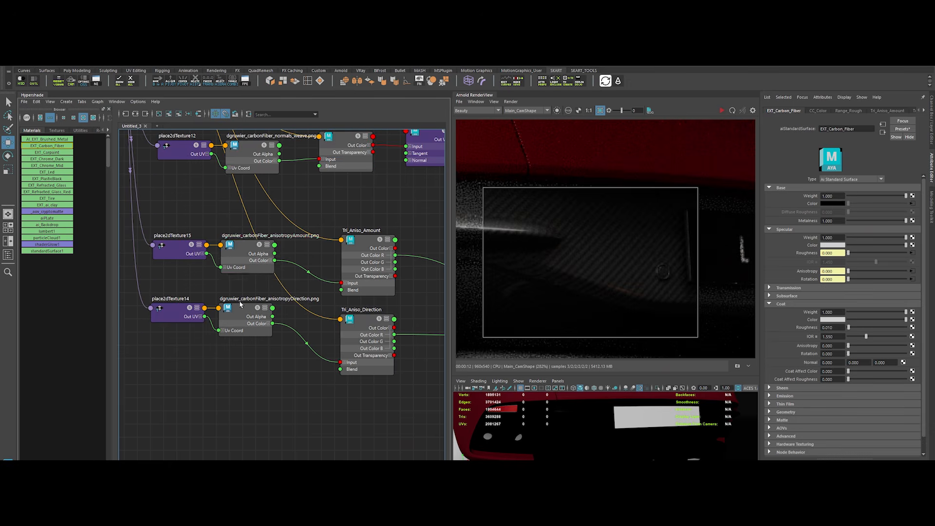
pyautogui.click(242, 256)
pyautogui.click(869, 276)
pyautogui.click(798, 298)
pyautogui.click(231, 317)
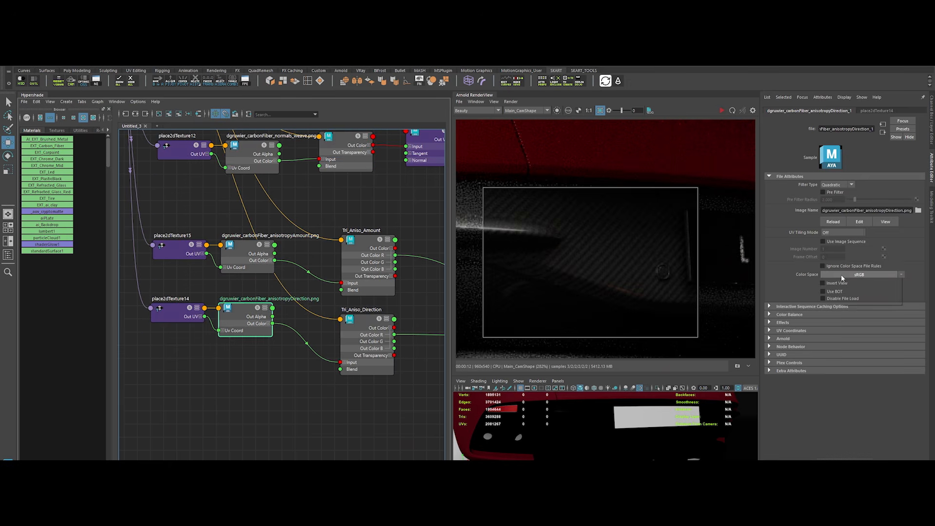
# Restart the Arnold render and examine the carbon fiber around the license plate and at the bumper's far corner
pyautogui.scroll(-3, 282, 327)
pyautogui.keyDown('alt'); pyautogui.moveTo(282, 327); pyautogui.dragTo(299, 330, button='middle'); pyautogui.keyUp('alt')
pyautogui.click(721, 110)
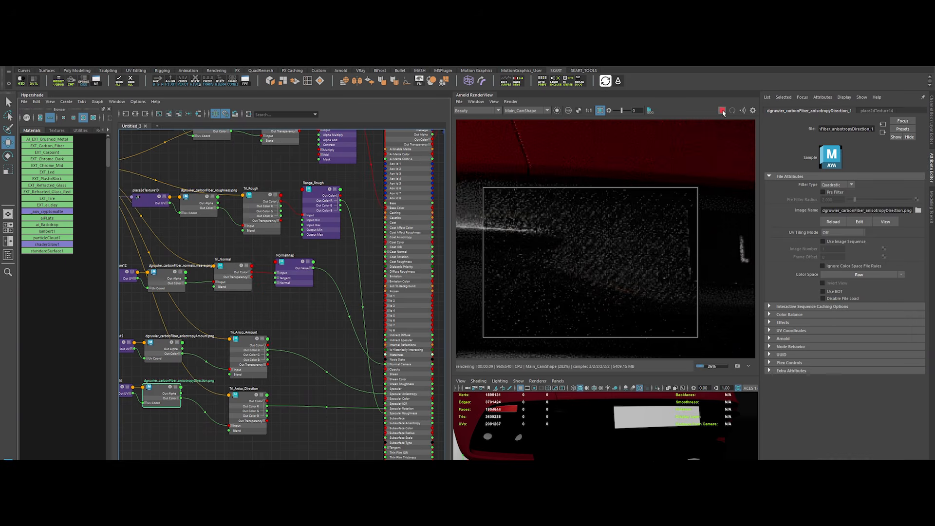
pyautogui.press('f')
pyautogui.moveTo(452, 245); pyautogui.dragTo(424, 244)
pyautogui.scroll(-1, 528, 233)
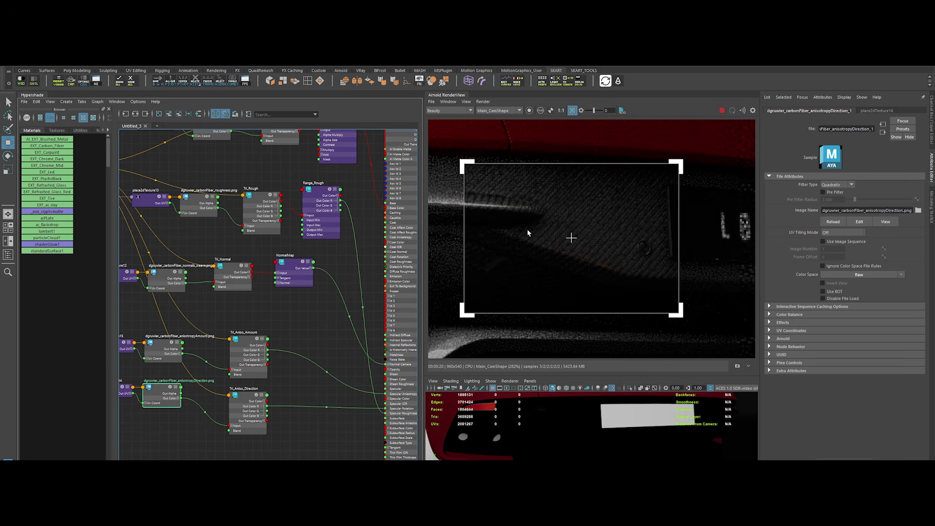
pyautogui.keyDown('alt'); pyautogui.moveTo(682, 243); pyautogui.dragTo(387, 233, button='middle'); pyautogui.keyUp('alt')
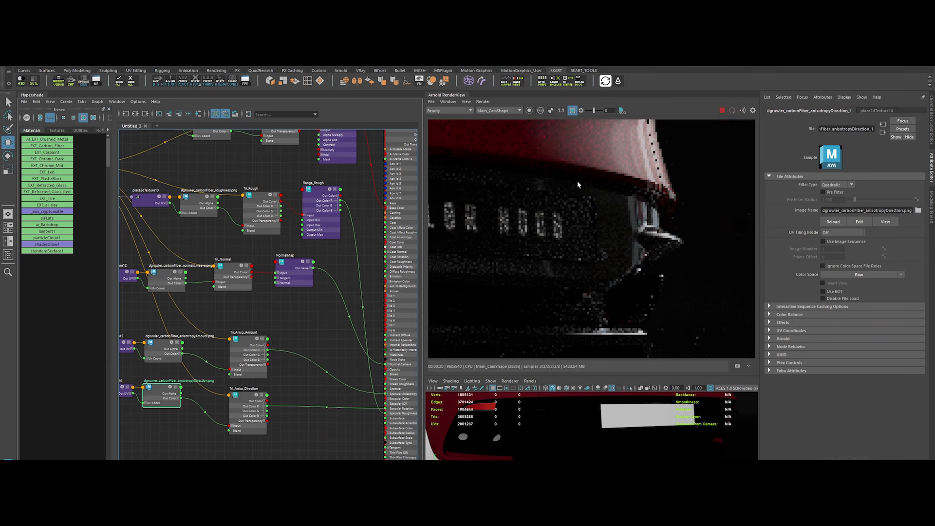
pyautogui.moveTo(579, 185); pyautogui.dragTo(695, 307)
pyautogui.scroll(1, 633, 253)
pyautogui.keyDown('alt'); pyautogui.moveTo(634, 252); pyautogui.dragTo(627, 278, button='middle'); pyautogui.keyUp('alt')
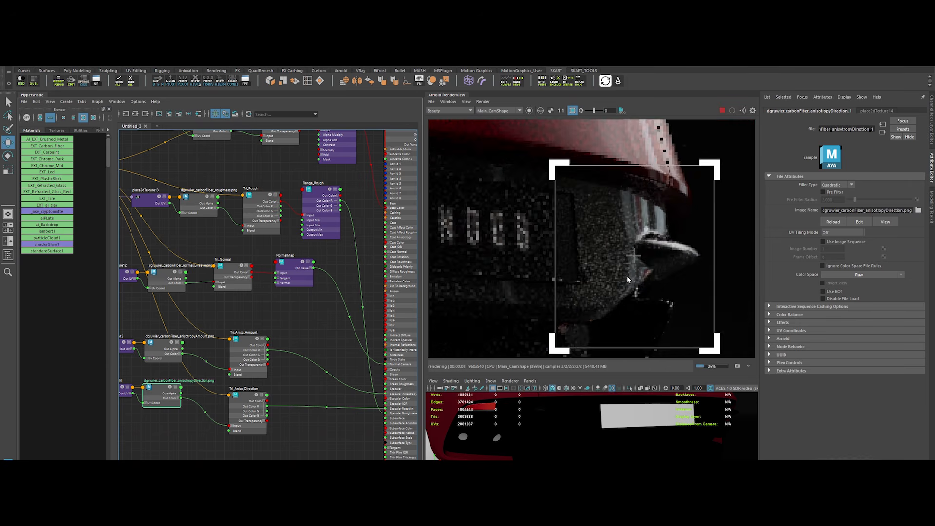
# Examine the carbon fiber on the lower diffuser and around the exhausts using new render regions
pyautogui.scroll(1, 627, 277)
pyautogui.scroll(-5, 595, 256)
pyautogui.scroll(3, 517, 292)
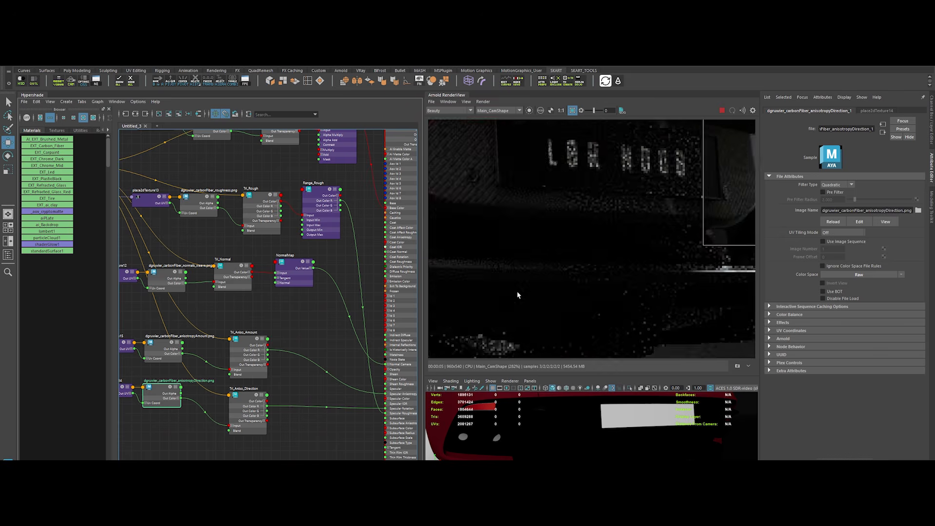
pyautogui.keyDown('alt'); pyautogui.moveTo(518, 295); pyautogui.dragTo(444, 328, button='middle'); pyautogui.keyUp('alt')
pyautogui.moveTo(444, 328); pyautogui.dragTo(621, 209)
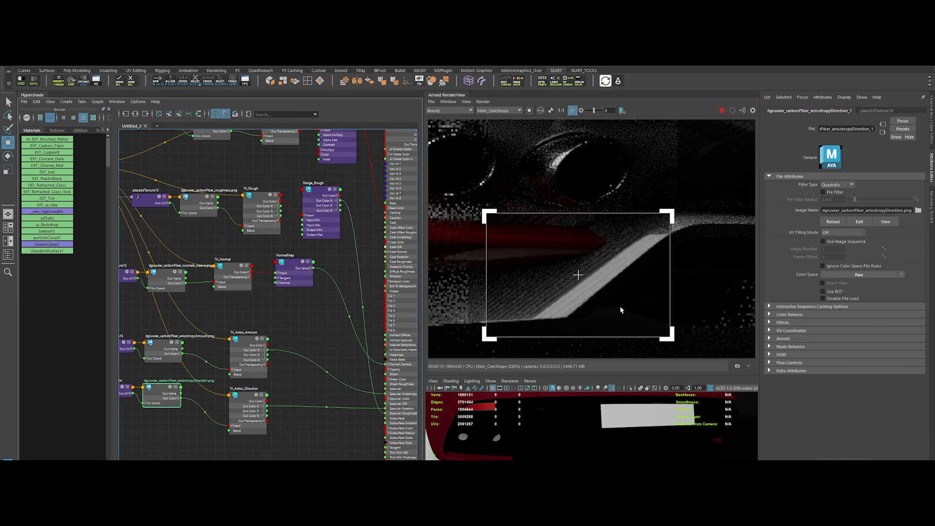
pyautogui.scroll(-2, 662, 318)
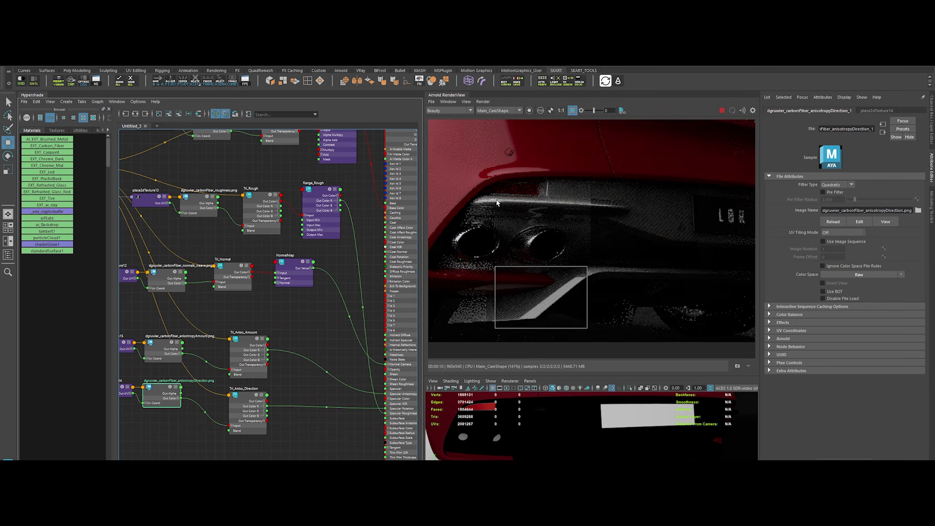
pyautogui.moveTo(651, 310); pyautogui.dragTo(745, 329)
pyautogui.moveTo(674, 300); pyautogui.dragTo(674, 293, button='middle')
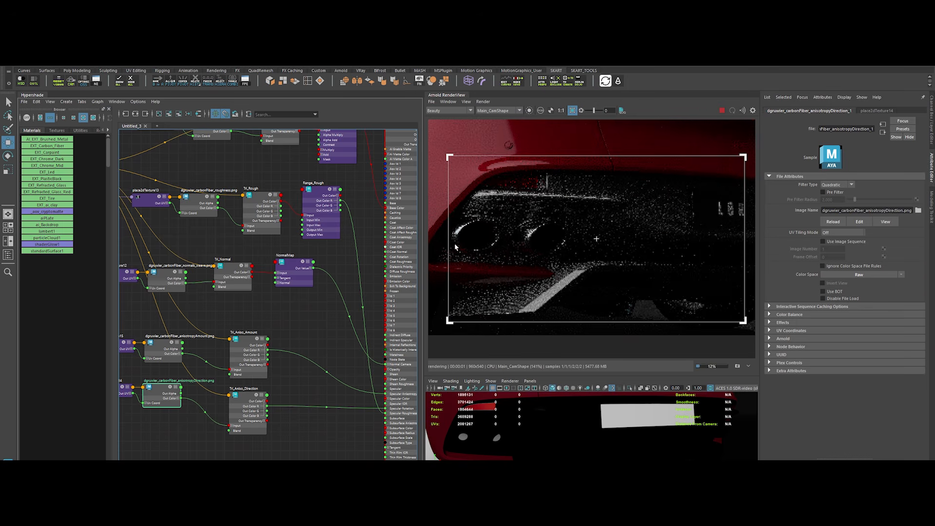
# Check the Arnold Renderer sampling settings and review the finished EXT_Carbon_Fiber network alongside the render
pyautogui.moveTo(423, 230); pyautogui.dragTo(404, 233)
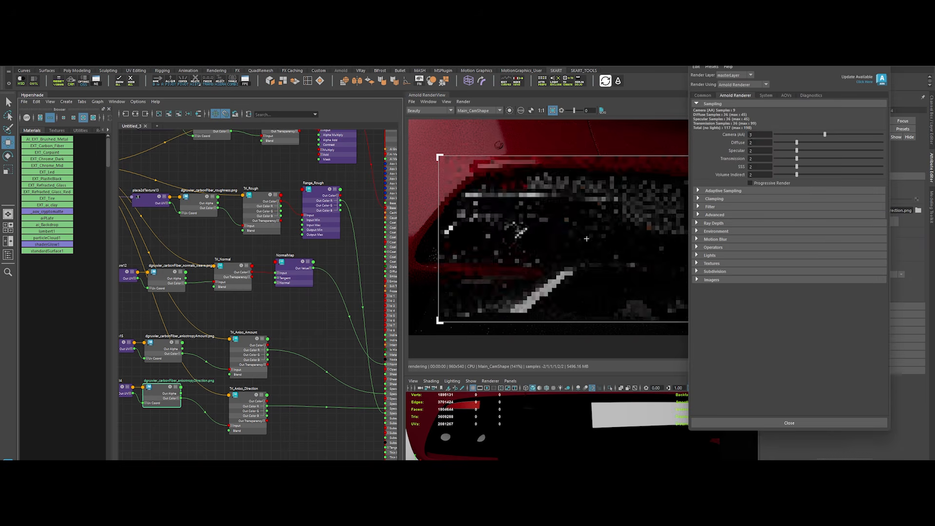
pyautogui.click(789, 423)
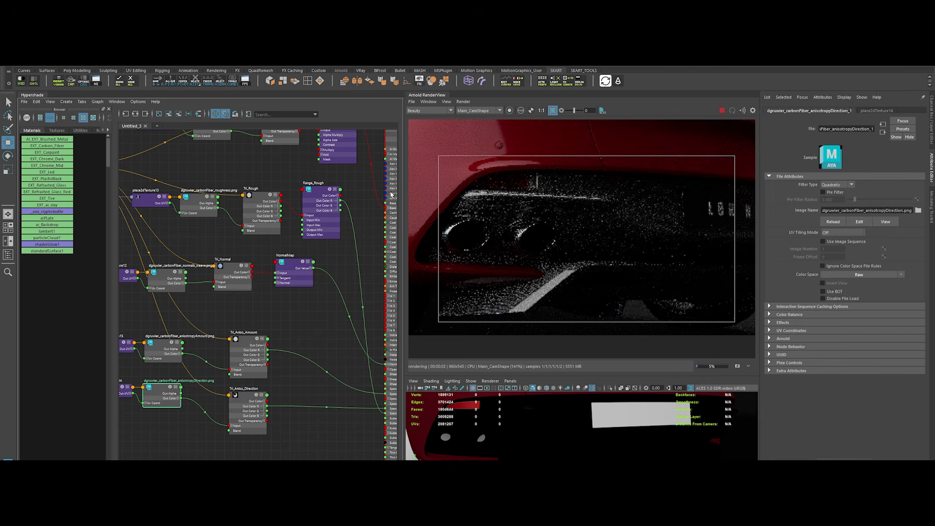
pyautogui.keyDown('alt'); pyautogui.moveTo(293, 283); pyautogui.dragTo(213, 328, button='middle'); pyautogui.keyUp('alt')
pyautogui.click(347, 160)
pyautogui.scroll(-2, 266, 373)
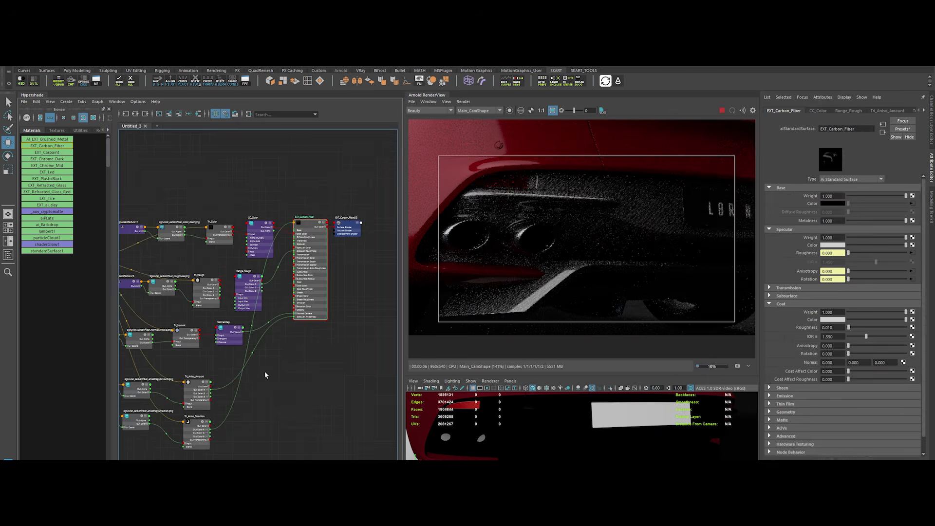
pyautogui.keyDown('alt'); pyautogui.moveTo(260, 405); pyautogui.dragTo(333, 363, button='middle'); pyautogui.keyUp('alt')
pyautogui.moveTo(404, 291); pyautogui.dragTo(334, 312)
pyautogui.scroll(3, 475, 282)
pyautogui.keyDown('alt'); pyautogui.moveTo(475, 283); pyautogui.dragTo(438, 294, button='middle'); pyautogui.keyUp('alt')
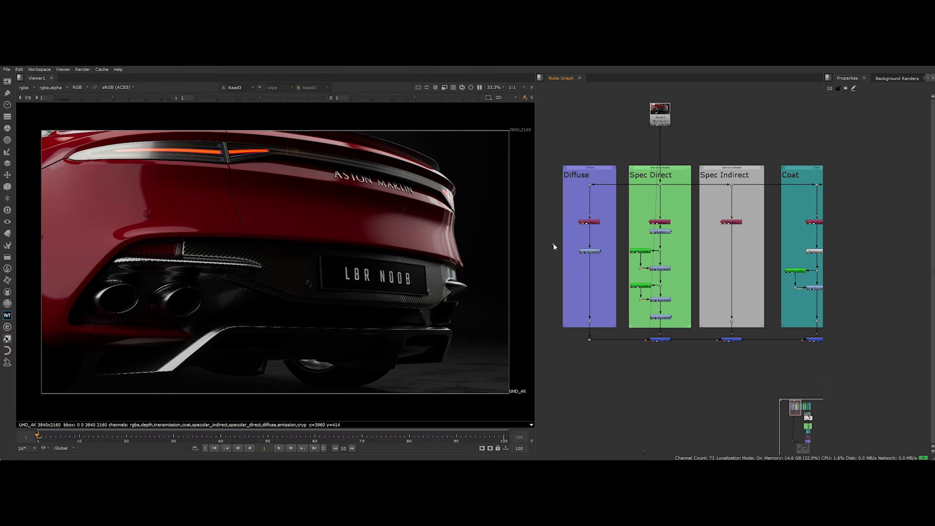
# Switch to Nuke and compare the final composite with the raw render in the viewer
pyautogui.press('1')
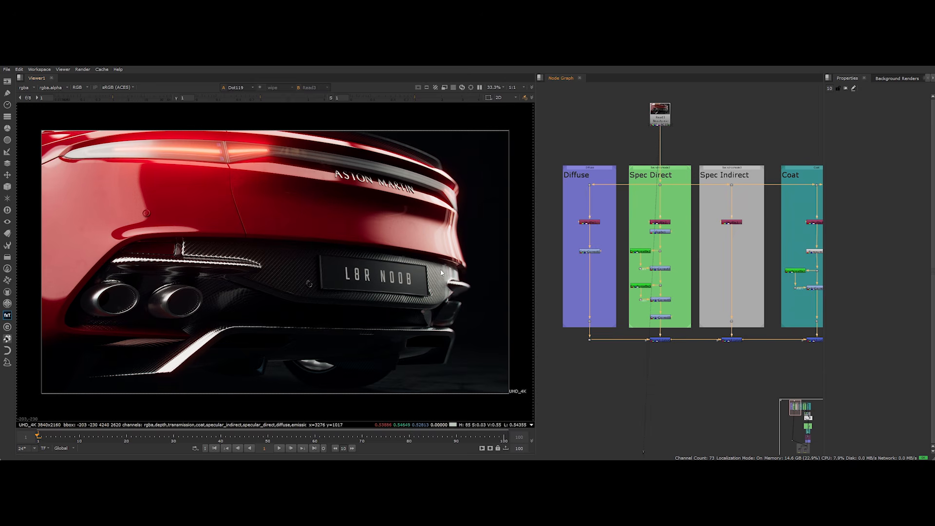
pyautogui.press('2')
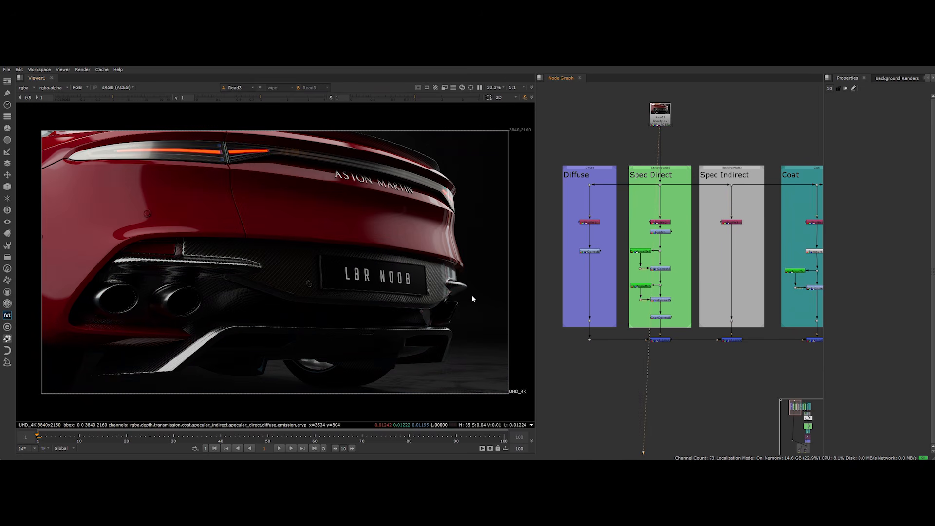
pyautogui.press('1')
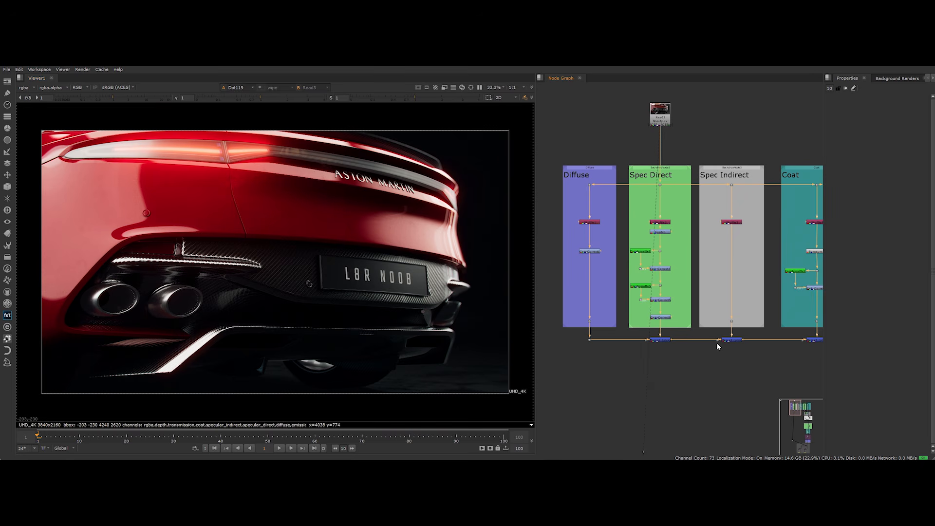
# Review the composite's node tree down to the MULTI OUTPUT section and view the original Read3 render
pyautogui.scroll(-3, 717, 343)
pyautogui.moveTo(716, 399); pyautogui.dragTo(674, 334, button='middle')
pyautogui.moveTo(689, 374)
pyautogui.mouseDown(button='middle')
pyautogui.moveTo(650, 317)
pyautogui.moveTo(671, 314)
pyautogui.moveTo(672, 226)
pyautogui.moveTo(664, 297)
pyautogui.moveTo(665, 242)
pyautogui.mouseUp(button='middle')
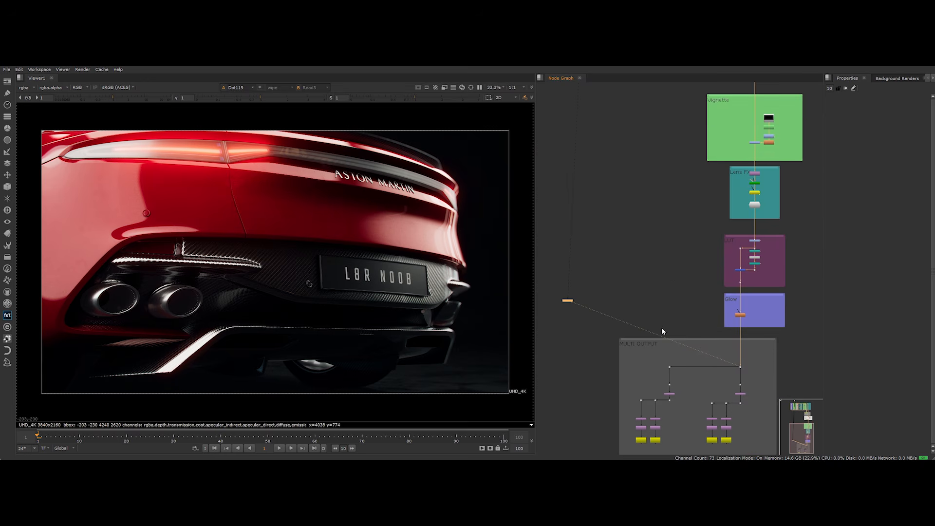
pyautogui.moveTo(662, 329); pyautogui.dragTo(668, 191, button='middle')
pyautogui.moveTo(670, 153); pyautogui.dragTo(680, 388, button='middle')
pyautogui.scroll(2, 681, 387)
pyautogui.click(609, 173)
pyautogui.press('1')
pyautogui.scroll(3, 674, 210)
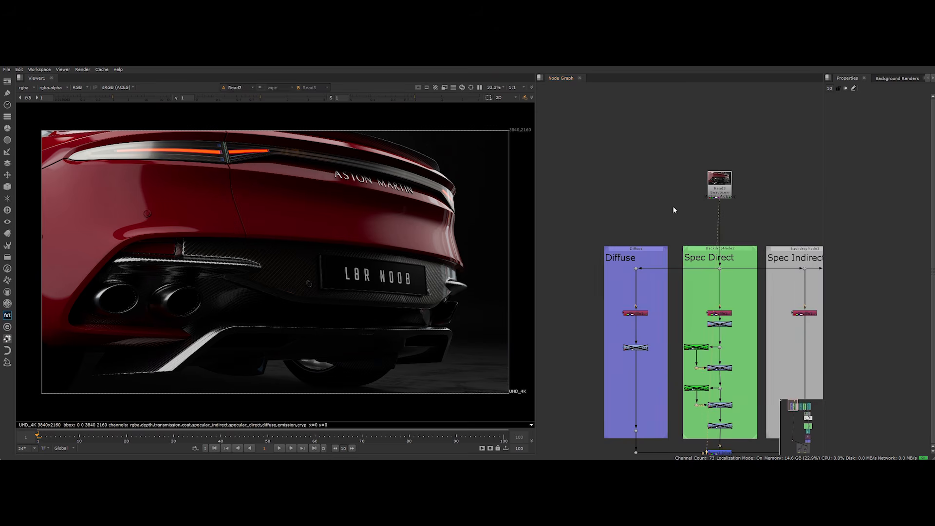
# View the shuffled Diffuse, Spec Direct and Spec Indirect passes one after another
pyautogui.click(716, 183)
pyautogui.keyDown('shift'); pyautogui.click(715, 183); pyautogui.keyUp('shift')
pyautogui.moveTo(581, 233); pyautogui.dragTo(548, 186, button='middle')
pyautogui.click(601, 268)
pyautogui.press('1')
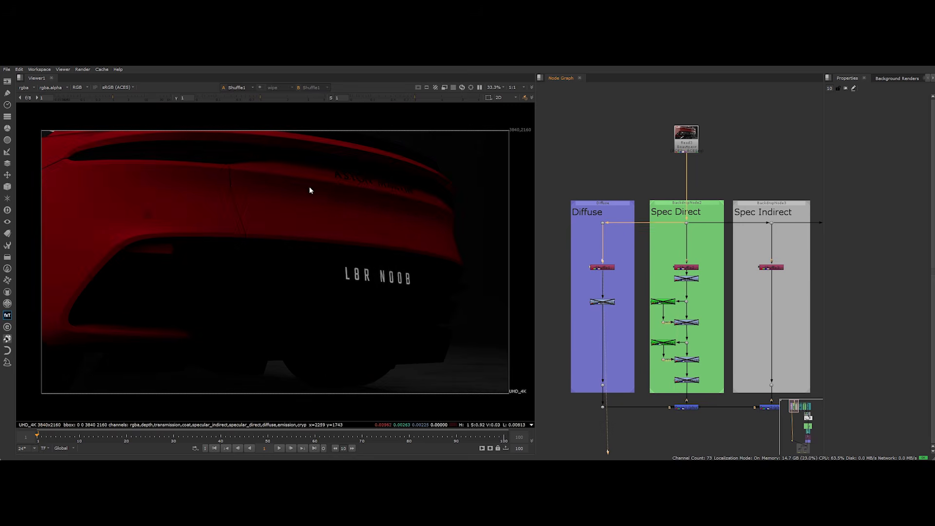
pyautogui.click(687, 267)
pyautogui.press('1')
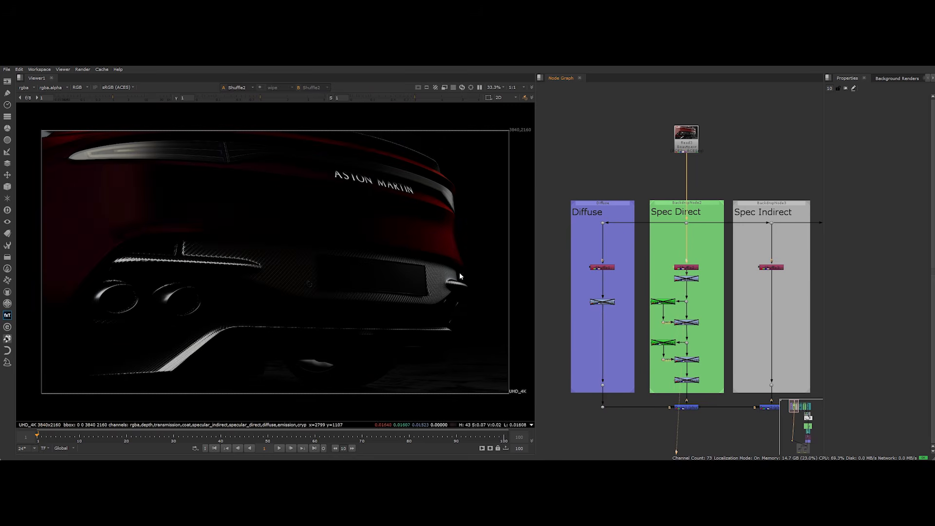
pyautogui.moveTo(767, 273); pyautogui.dragTo(602, 267, button='middle')
pyautogui.click(602, 267)
pyautogui.press('1')
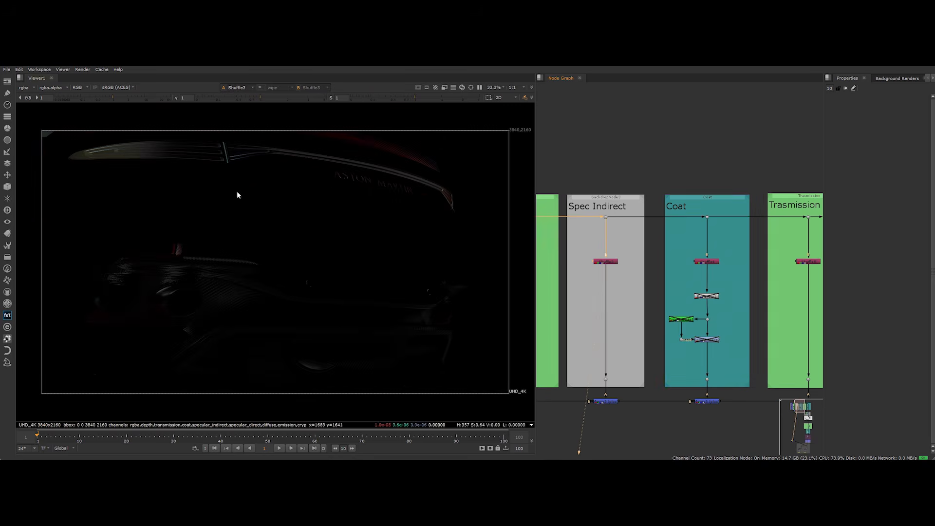
# View the shuffled Coat, Transmission and Emission passes one after another
pyautogui.click(706, 261)
pyautogui.press('1')
pyautogui.moveTo(807, 261); pyautogui.dragTo(604, 251, button='middle')
pyautogui.click(605, 251)
pyautogui.press('1')
pyautogui.click(706, 252)
pyautogui.press('1')
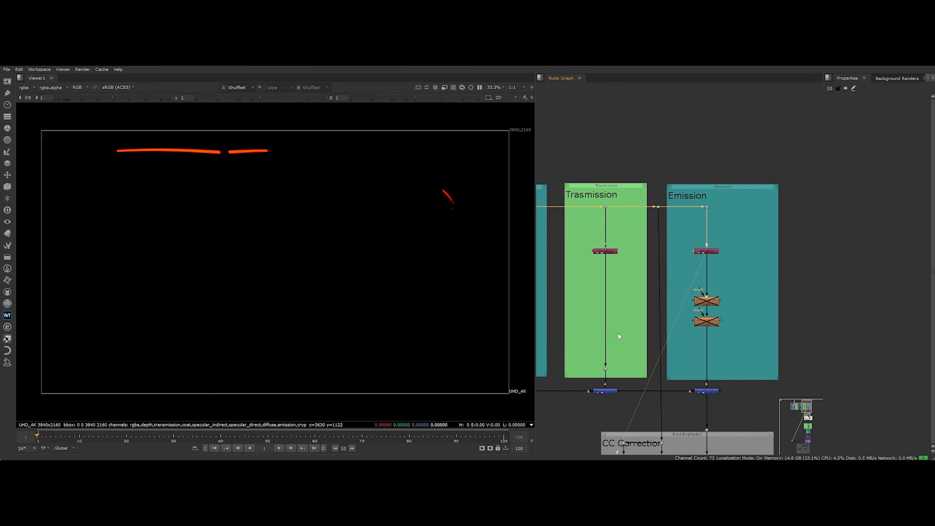
# View the successive merges that add the Spec Direct, Spec Indirect and Coat passes to the Diffuse pass
pyautogui.moveTo(543, 365); pyautogui.dragTo(766, 294, button='middle')
pyautogui.moveTo(562, 307); pyautogui.dragTo(737, 306, button='middle')
pyautogui.click(720, 320)
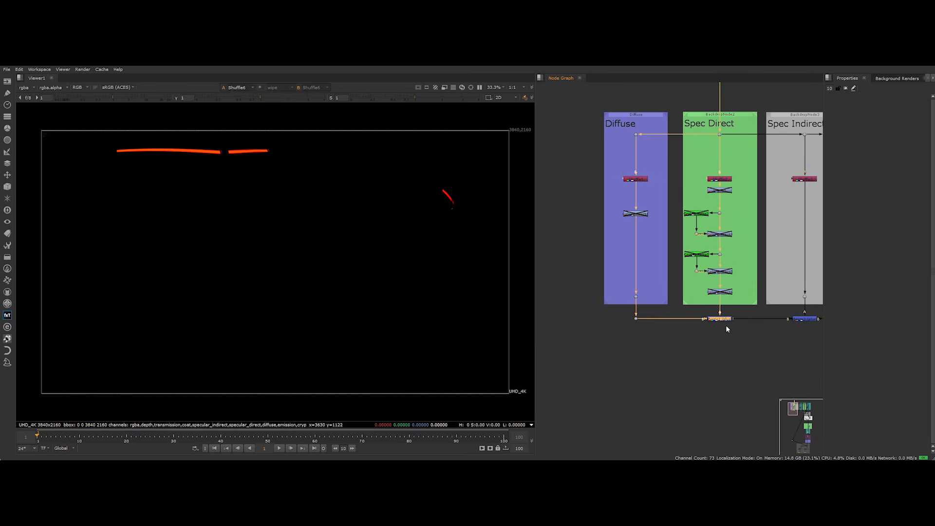
pyautogui.press('1')
pyautogui.click(802, 319)
pyautogui.press('1')
pyautogui.moveTo(810, 335); pyautogui.dragTo(619, 334, button='middle')
pyautogui.click(711, 321)
pyautogui.press('1')
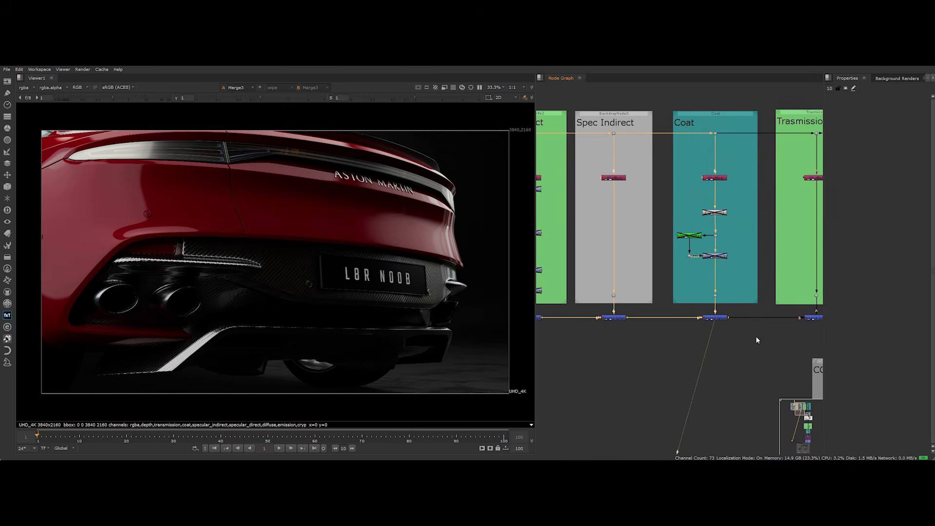
# View the merges that add the Transmission and Emission passes to the rebuilt beauty
pyautogui.moveTo(788, 336); pyautogui.dragTo(638, 334, button='middle')
pyautogui.click(666, 317)
pyautogui.press('1')
pyautogui.click(772, 318)
pyautogui.press('1')
pyautogui.press('1')
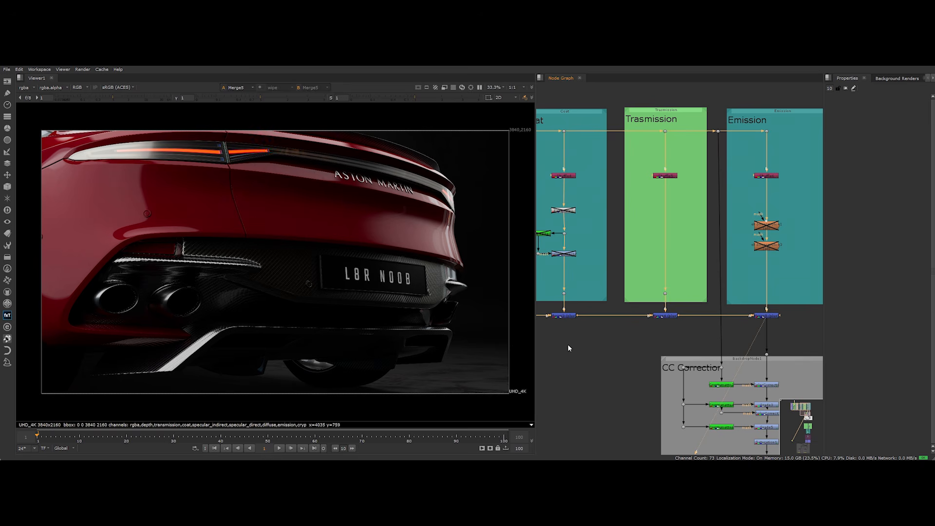
# View the shuffled Diffuse pass, enable its ColorCorrect node, and open that node's properties
pyautogui.moveTo(589, 337); pyautogui.dragTo(701, 387, button='middle')
pyautogui.moveTo(595, 274); pyautogui.dragTo(788, 300, button='middle')
pyautogui.scroll(5, 626, 271)
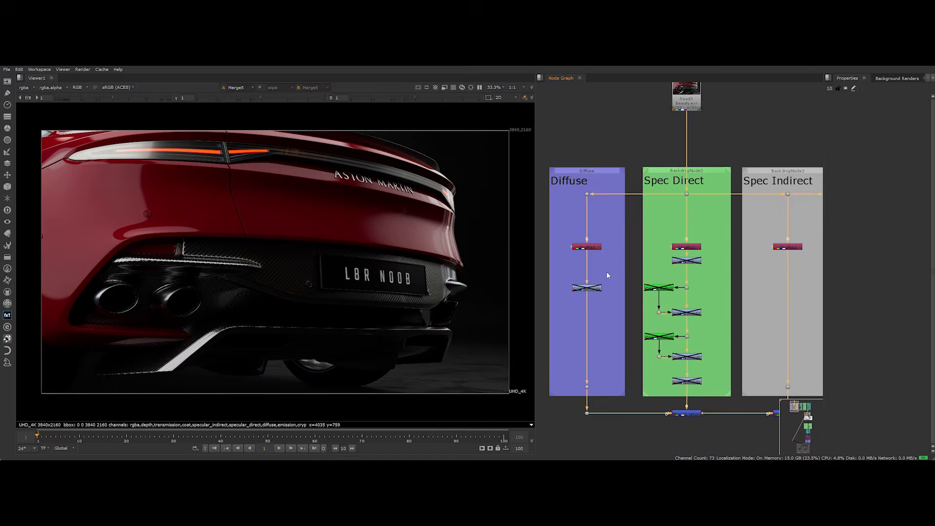
pyautogui.click(592, 243)
pyautogui.press('1')
pyautogui.click(577, 293)
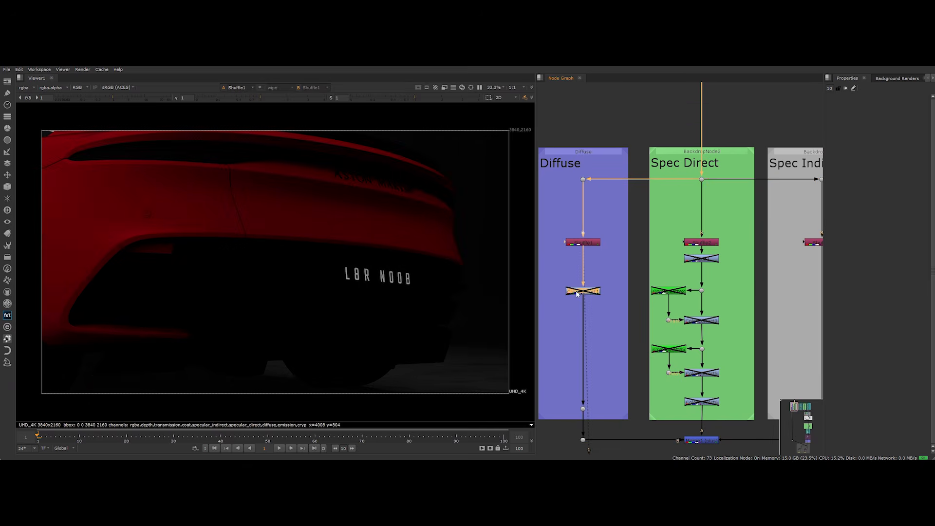
pyautogui.press('1')
pyautogui.doubleClick(583, 292)
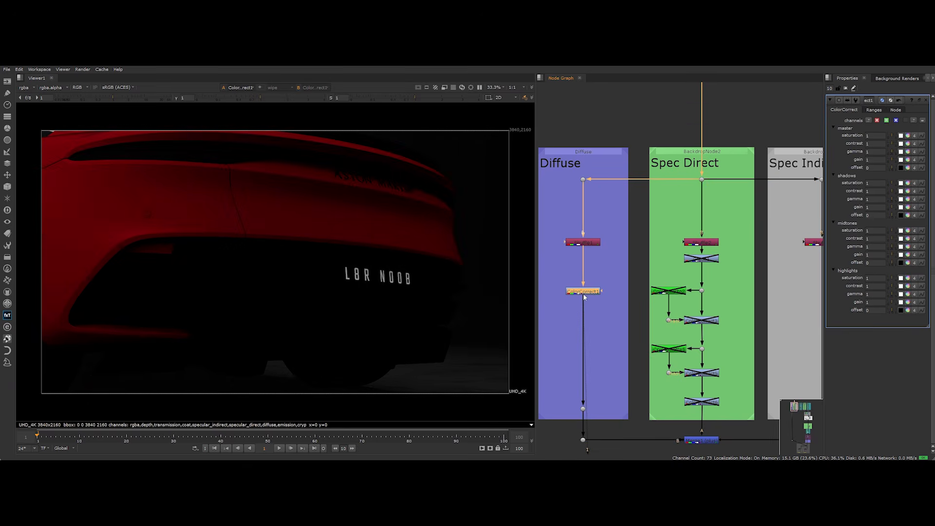
# Enable the Grade on the Spec Direct pass, compare the image with and without it, and open its properties to show the gain
pyautogui.moveTo(613, 338); pyautogui.dragTo(545, 329, button='middle')
pyautogui.click(634, 236)
pyautogui.press('1')
pyautogui.click(640, 253)
pyautogui.press('1')
pyautogui.press('d')
pyautogui.press('d')
pyautogui.press('d')
pyautogui.doubleClick(639, 253)
pyautogui.click(859, 154)
# Enable the first Cryptomatte and its masked ColorCorrect in the Spec Direct branch, and view the Cryptomatte
pyautogui.moveTo(653, 325); pyautogui.dragTo(651, 305, button='middle')
pyautogui.click(601, 263)
pyautogui.press('1')
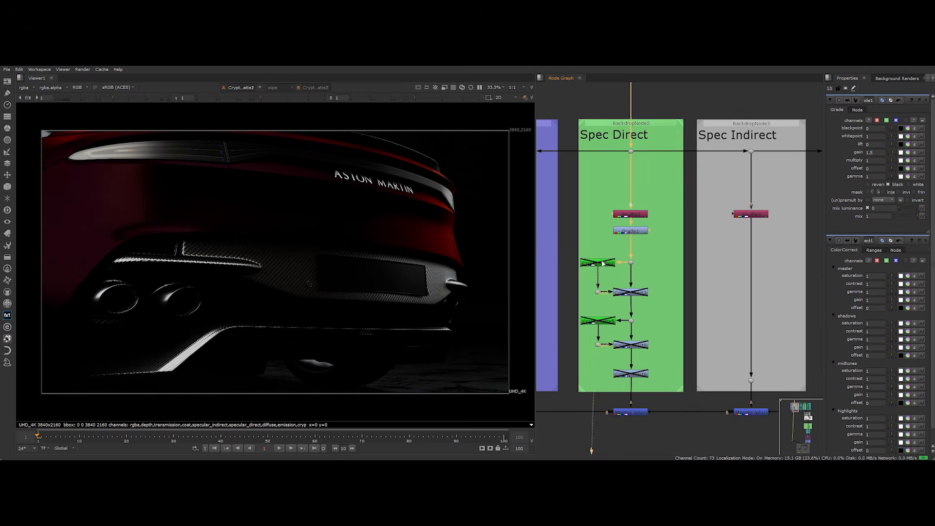
pyautogui.press('d')
pyautogui.click(632, 293)
pyautogui.press('d')
pyautogui.click(597, 263)
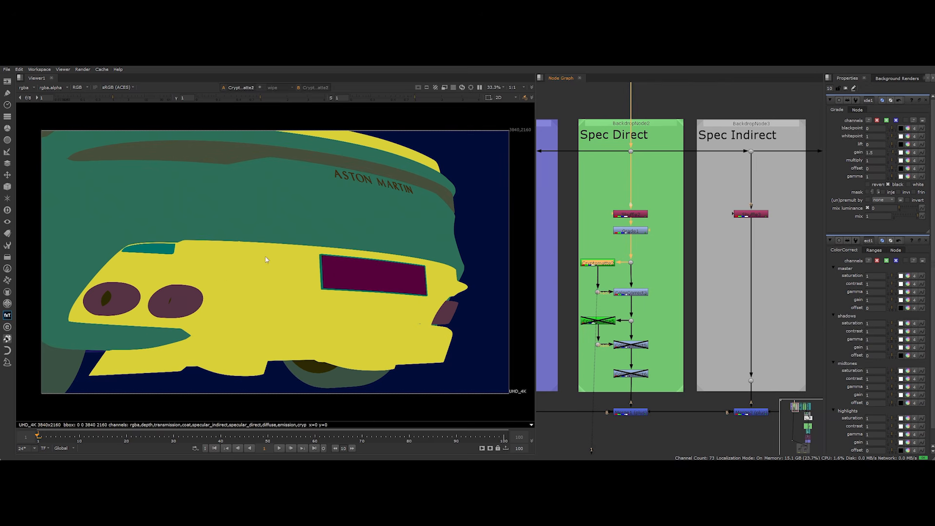
# View the first masked ColorCorrect of the Spec Direct branch and compare the carbon parts with it on and off
pyautogui.click(631, 293)
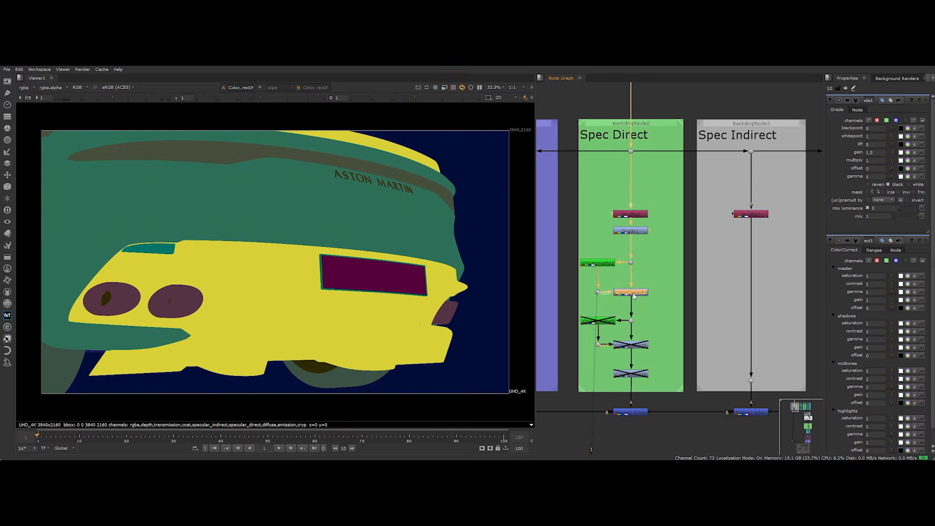
pyautogui.press('1')
pyautogui.press('d')
pyautogui.press('d')
pyautogui.press('d')
pyautogui.press('d')
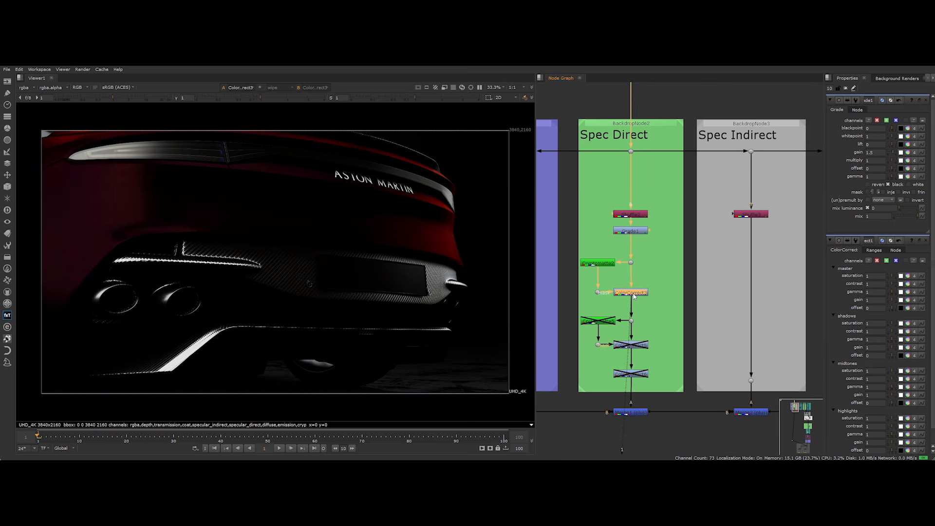
# Enable the second Spec Direct Cryptomatte for the licence plate and its masked ColorCorrect, and view both
pyautogui.moveTo(634, 300); pyautogui.dragTo(628, 257, button='middle')
pyautogui.click(592, 278)
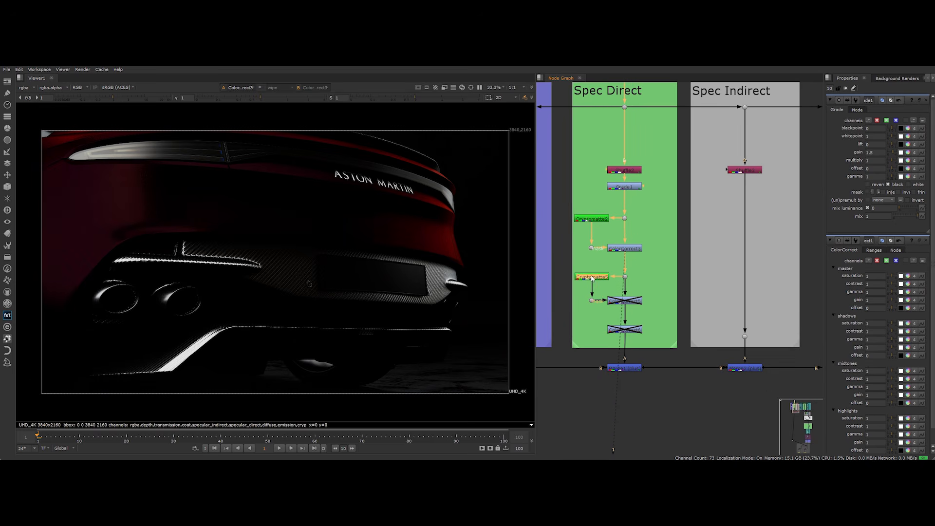
pyautogui.press('1')
pyautogui.click(619, 301)
pyautogui.press('d')
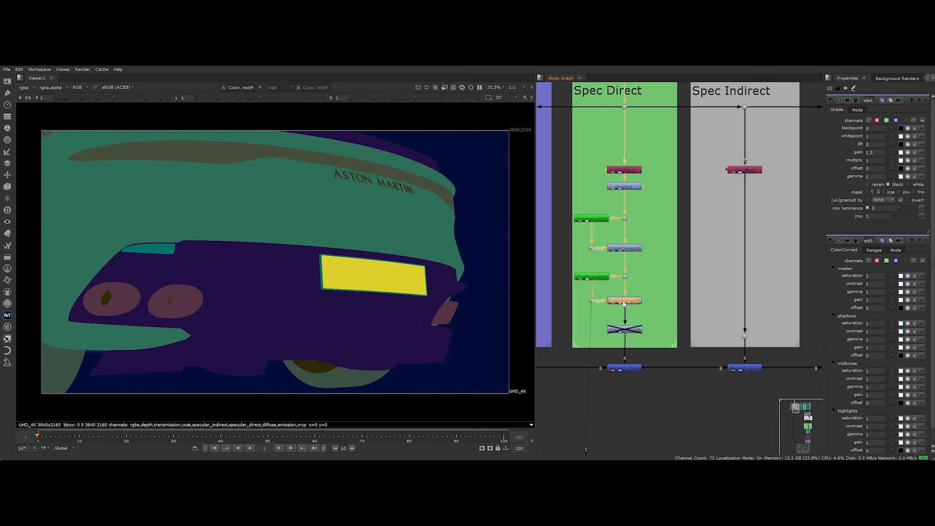
pyautogui.press('1')
# Enable and view the last ColorCorrect of the Spec Direct branch and open its properties
pyautogui.click(624, 330)
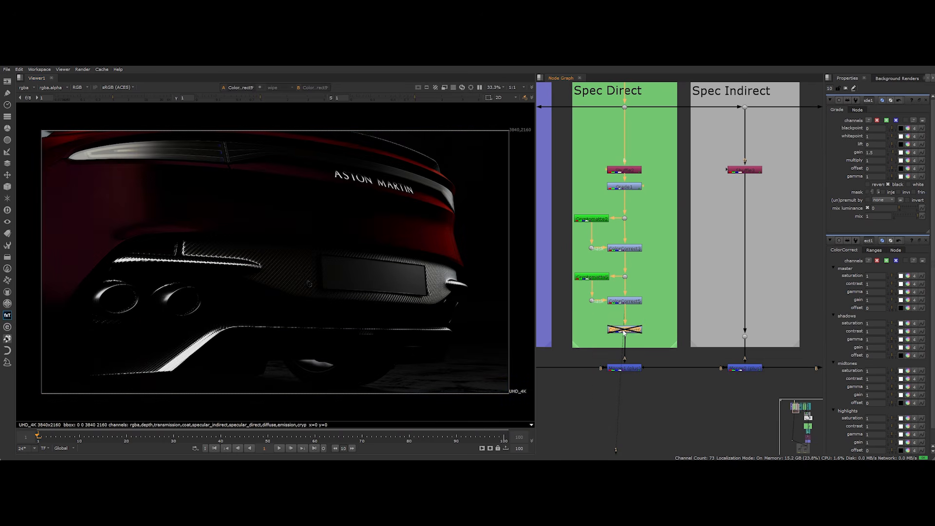
pyautogui.press('1')
pyautogui.press('Return')
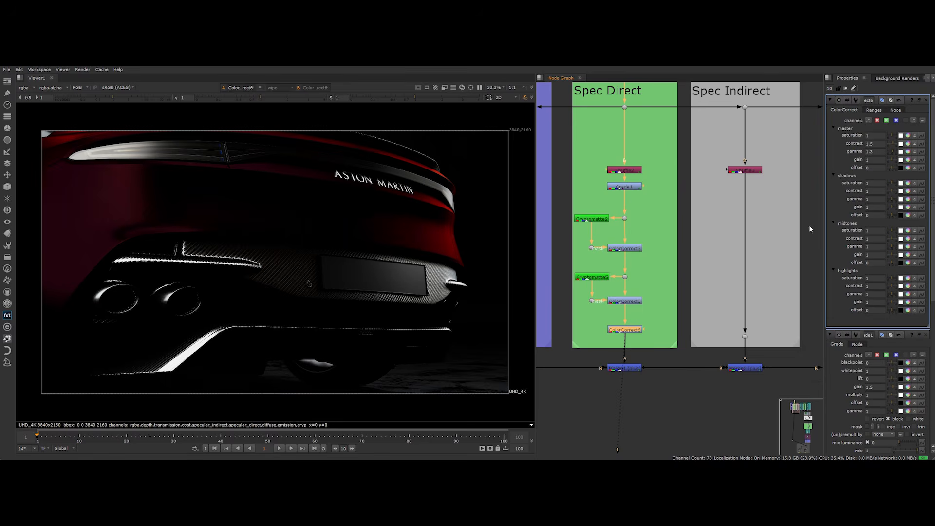
# View the shuffled Coat pass, then enable and view its Exposure node
pyautogui.moveTo(800, 279); pyautogui.dragTo(606, 287, button='middle')
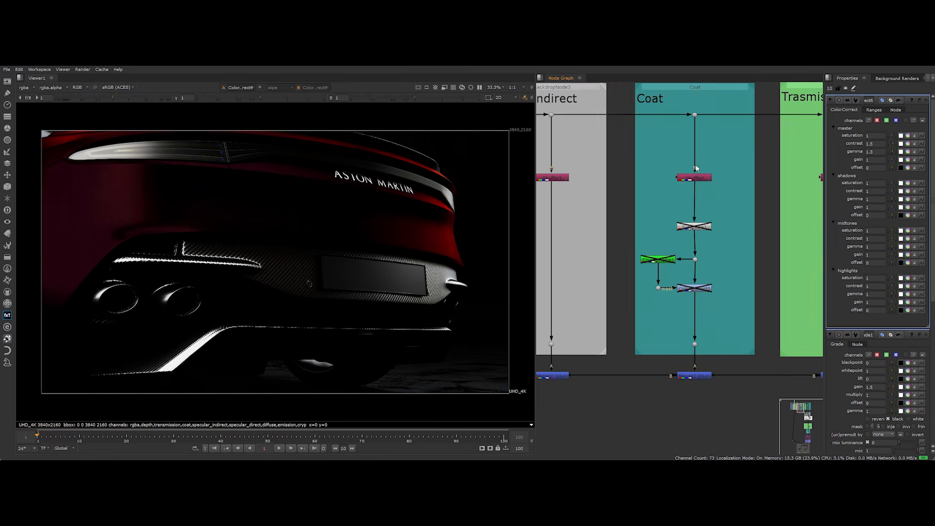
pyautogui.click(695, 178)
pyautogui.press('1')
pyautogui.click(701, 226)
pyautogui.press('d')
pyautogui.press('1')
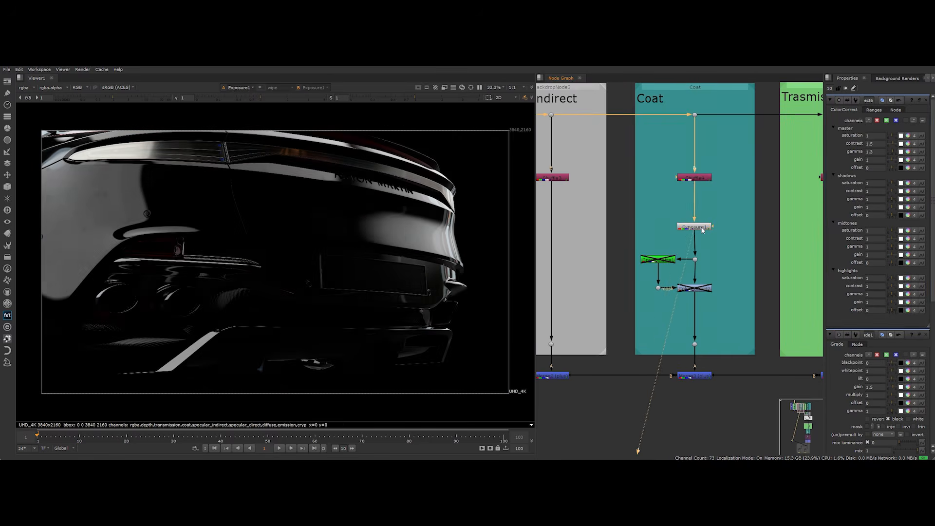
# Enable the Coat branch's Cryptomatte and masked ColorCorrect, and view each of them
pyautogui.click(664, 259)
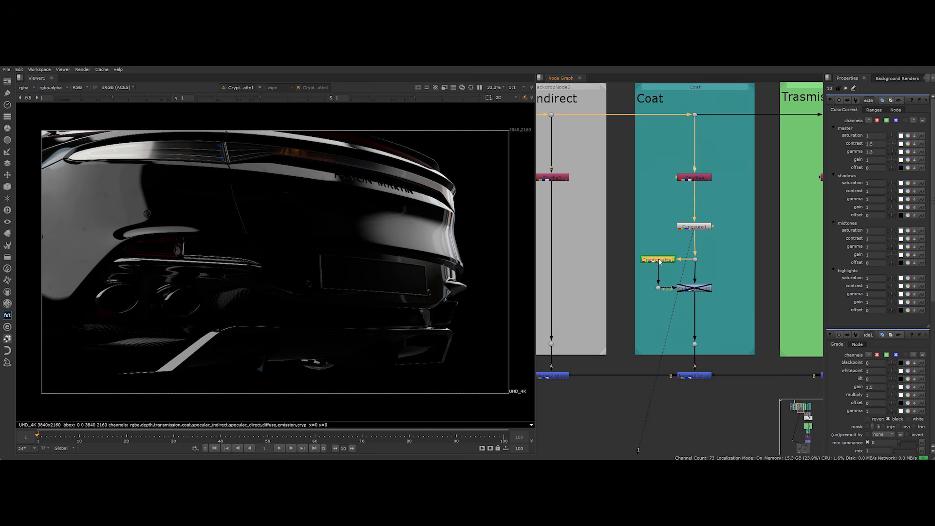
pyautogui.press('1')
pyautogui.click(696, 289)
pyautogui.press('1')
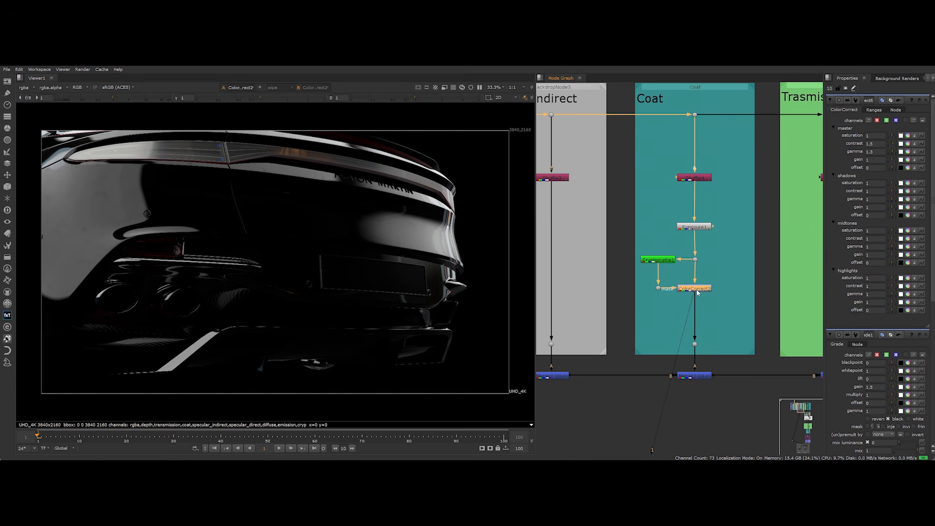
# View the shuffled Emission pass up close, enable its first eFibonacciGlow node, and open the glow's properties
pyautogui.moveTo(744, 319); pyautogui.dragTo(612, 320, button='middle')
pyautogui.click(725, 171)
pyautogui.press('1')
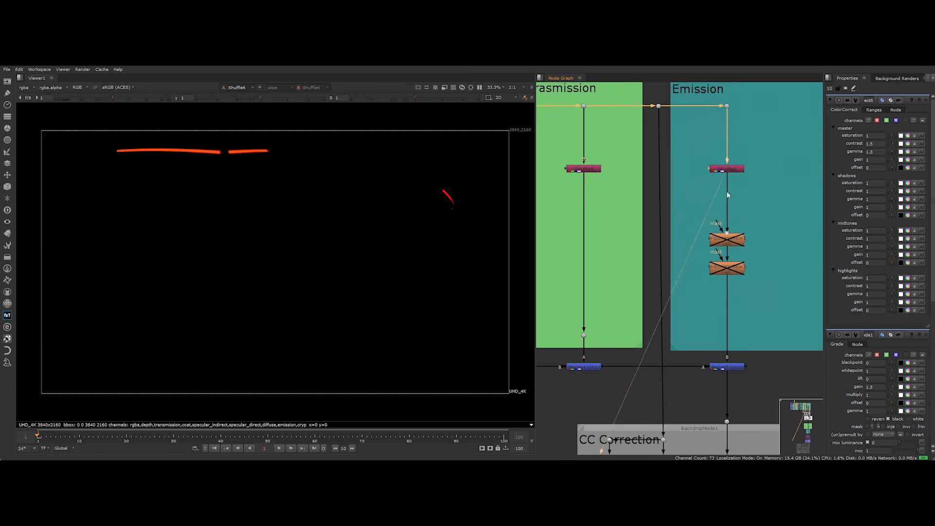
pyautogui.moveTo(726, 197); pyautogui.dragTo(722, 208, button='middle')
pyautogui.scroll(3, 216, 171)
pyautogui.scroll(2, 216, 170)
pyautogui.click(712, 251)
pyautogui.press('d')
pyautogui.press('1')
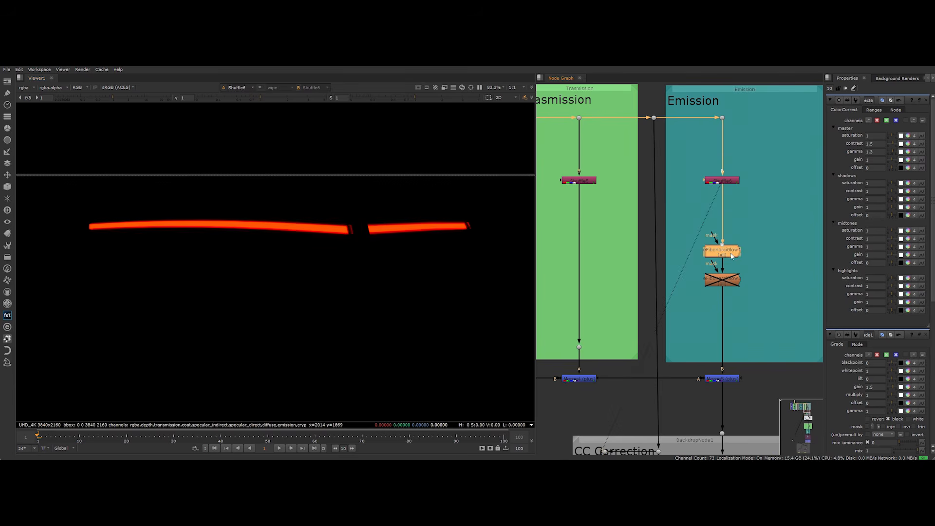
pyautogui.doubleClick(711, 254)
# Enable and view the second eFibonacciGlow on the Emission pass, fitting the whole frame in the viewer
pyautogui.click(722, 281)
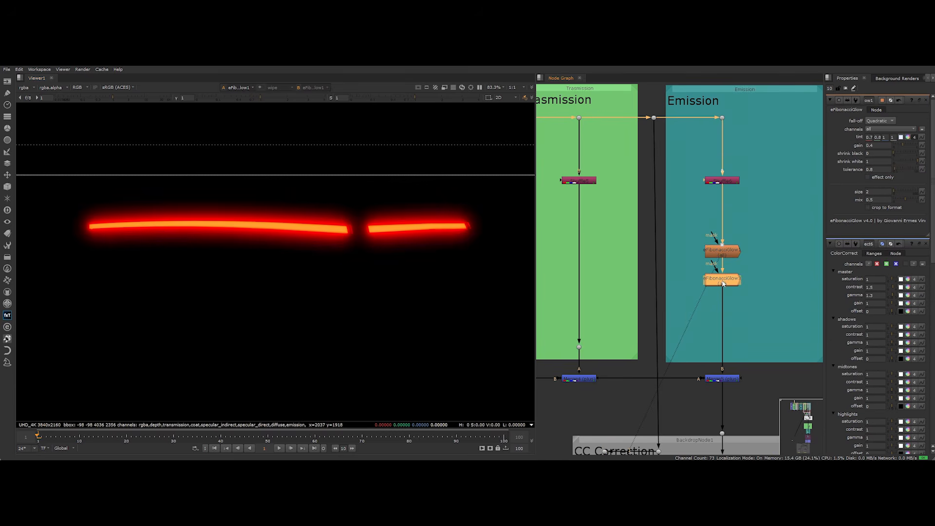
pyautogui.press('d')
pyautogui.press('1')
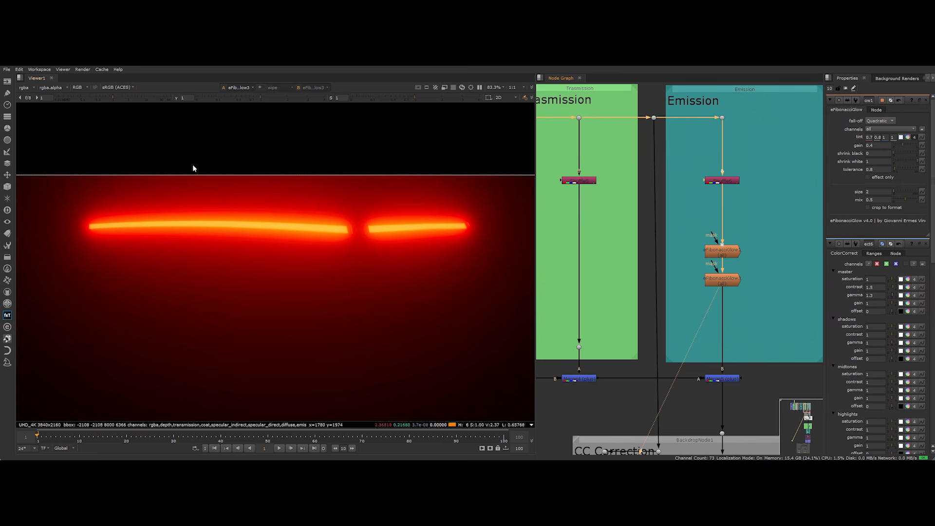
pyautogui.click(716, 285)
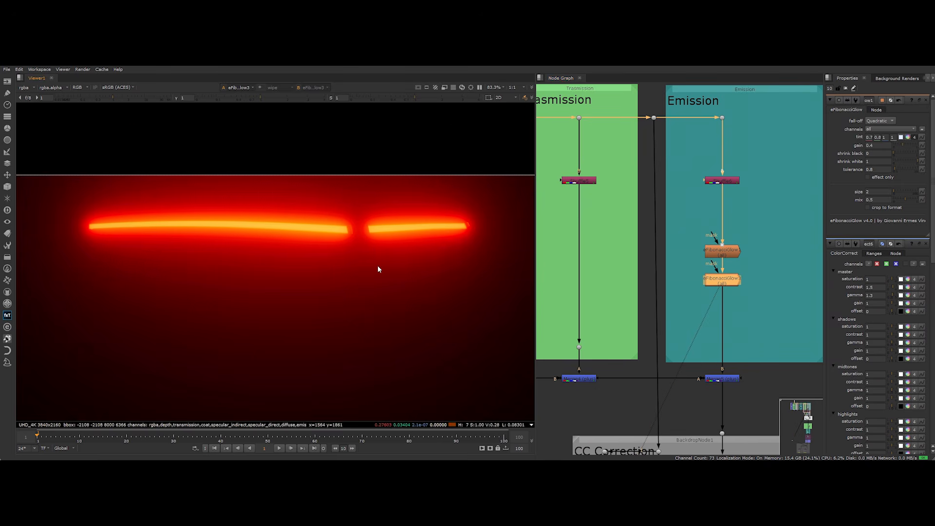
pyautogui.press('f')
# View the final merge that combines the glowing Emission pass with the other corrected passes
pyautogui.moveTo(710, 379); pyautogui.dragTo(676, 309, button='middle')
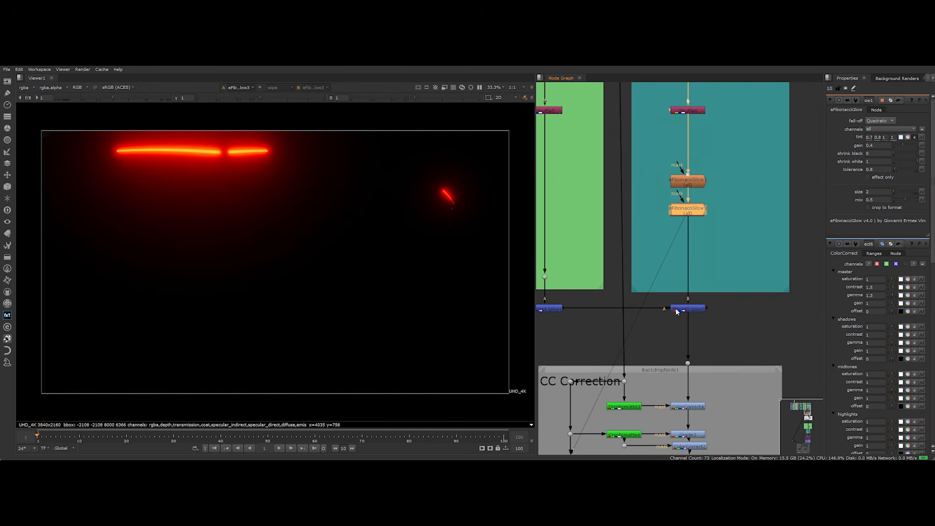
pyautogui.click(681, 308)
pyautogui.press('1')
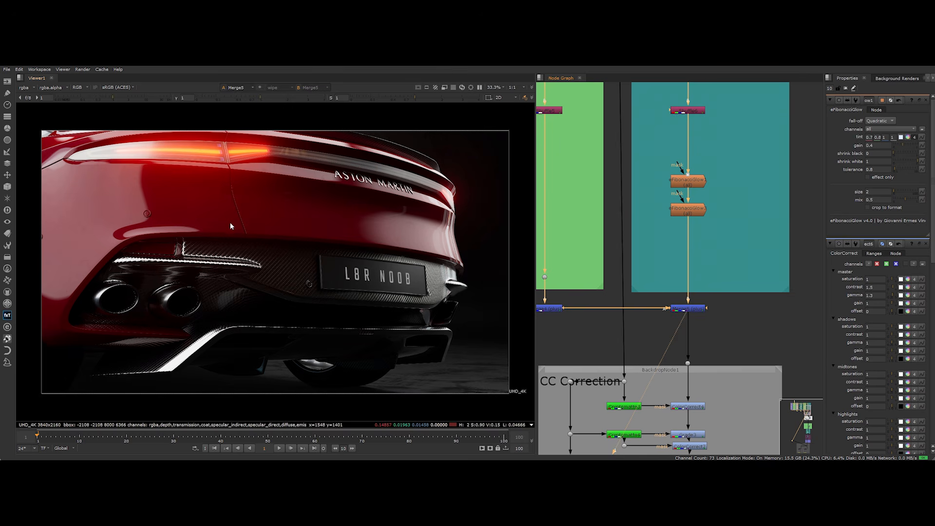
# View the first ColorCorrect, the Grade and the second ColorCorrect in the CC Correction group, opening the second ColorCorrect's properties
pyautogui.moveTo(655, 322); pyautogui.dragTo(644, 189, button='middle')
pyautogui.click(708, 240)
pyautogui.press('1')
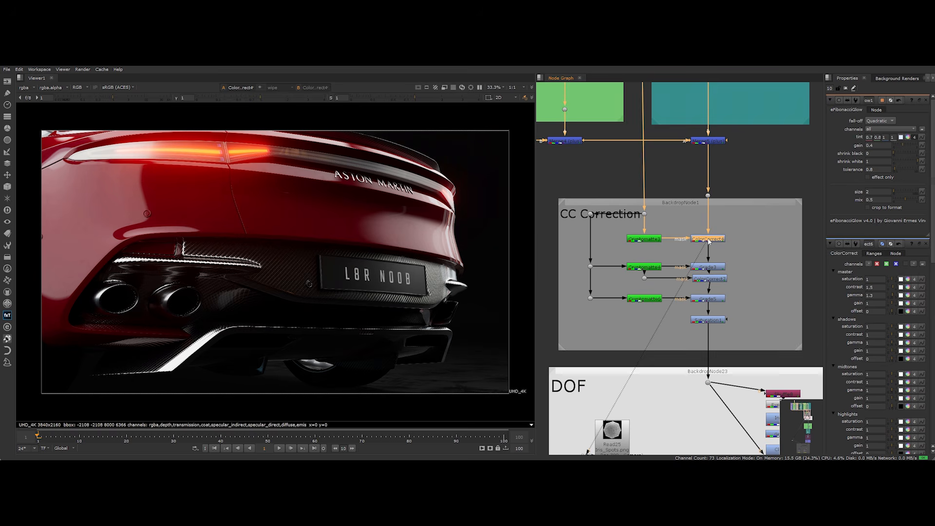
pyautogui.click(709, 269)
pyautogui.press('1')
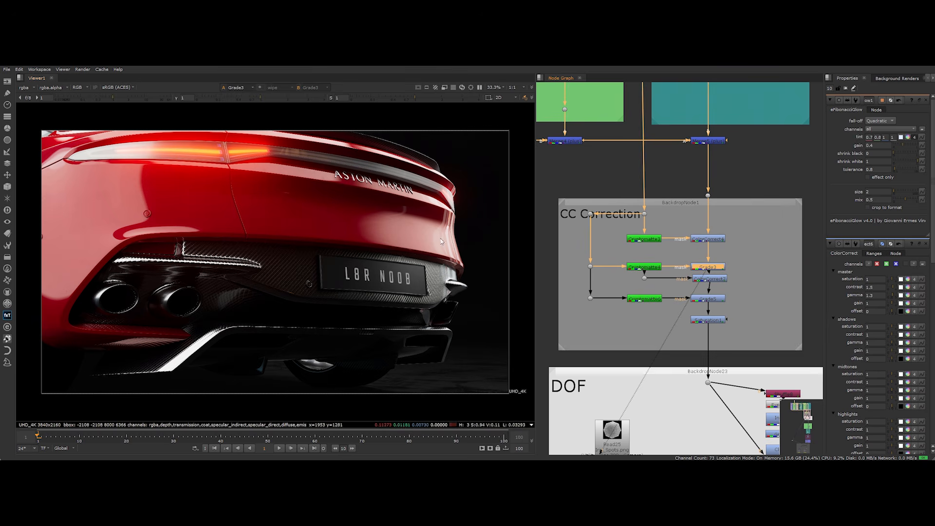
pyautogui.moveTo(705, 281); pyautogui.dragTo(707, 284)
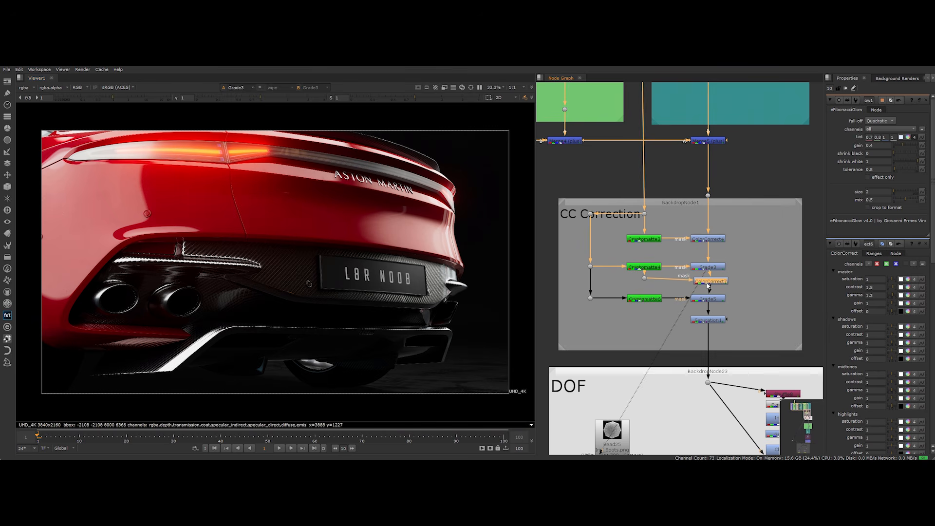
pyautogui.press('1')
pyautogui.doubleClick(708, 286)
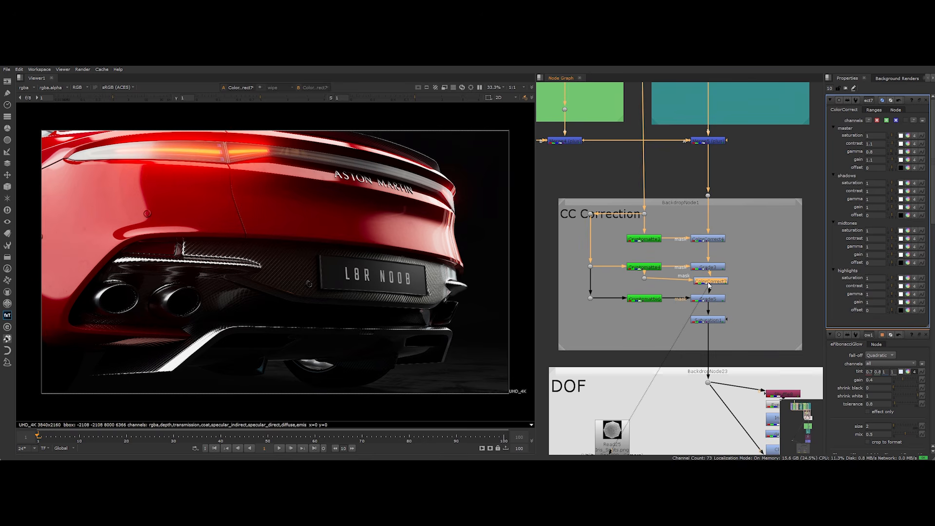
# View the last masked Grade and the Saturation node in the CC Correction group, opening the Saturation properties
pyautogui.moveTo(732, 314); pyautogui.dragTo(732, 280, button='middle')
pyautogui.click(707, 264)
pyautogui.press('1')
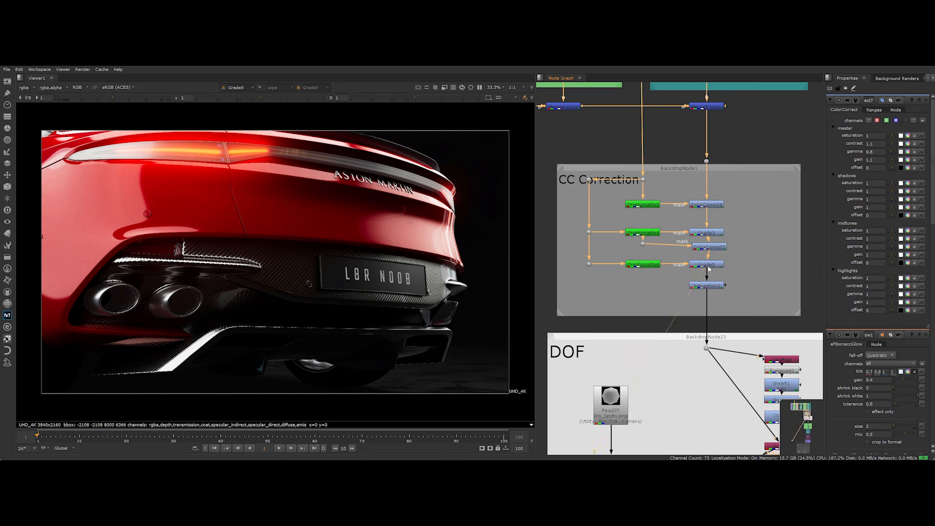
pyautogui.click(708, 286)
pyautogui.press('1')
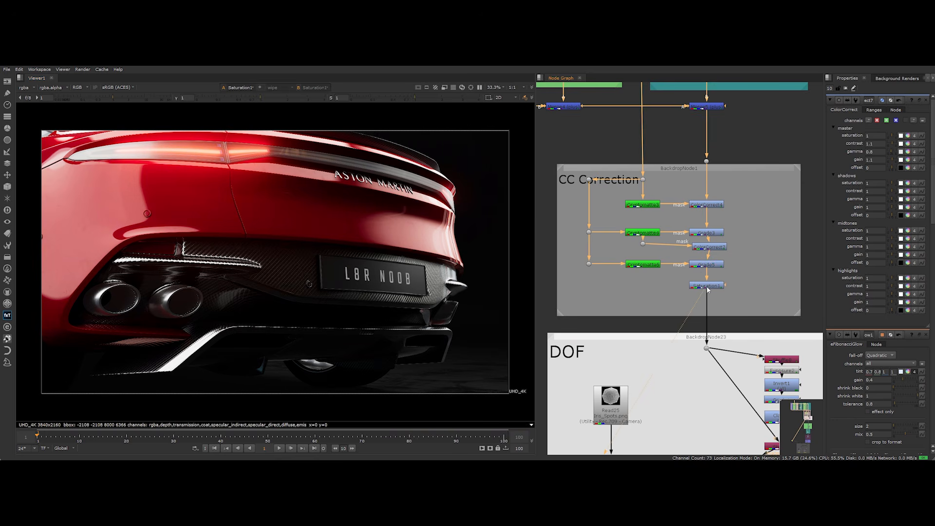
pyautogui.click(713, 287)
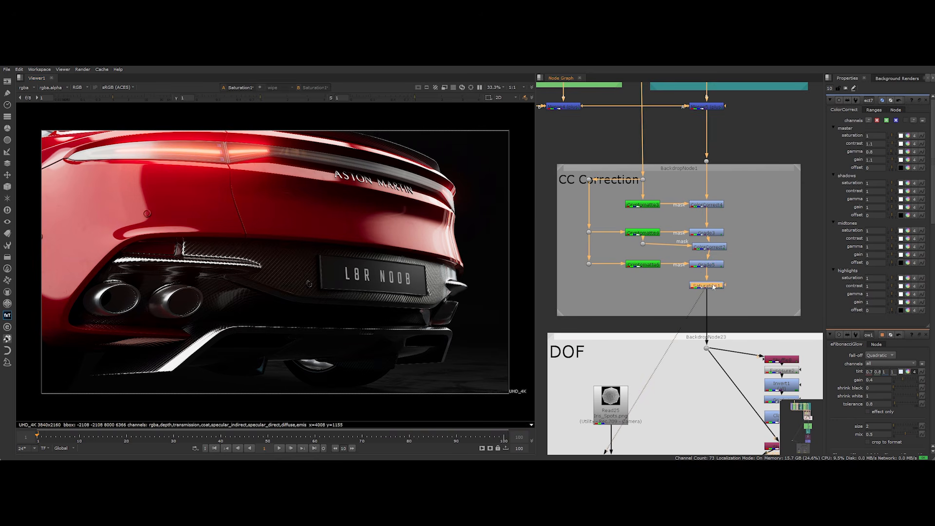
pyautogui.doubleClick(714, 287)
# View the first nodes of the depth branch in the DOF group one after another, down to Invert
pyautogui.moveTo(720, 292); pyautogui.dragTo(719, 253, button='middle')
pyautogui.scroll(5, 463, 226)
pyautogui.click(775, 231)
pyautogui.press('1')
pyautogui.press('f')
pyautogui.click(775, 242)
pyautogui.press('1')
pyautogui.click(785, 259)
pyautogui.press('1')
# View the ZDefocus output and examine the blur up close around the licence plate and the Aston Martin lettering
pyautogui.click(700, 351)
pyautogui.press('1')
pyautogui.click(607, 277)
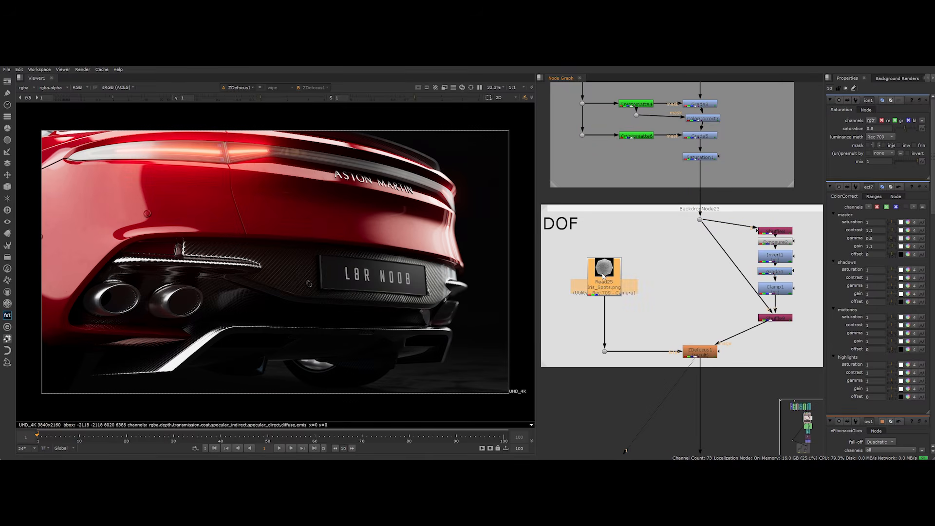
pyautogui.click(708, 354)
pyautogui.scroll(6, 440, 322)
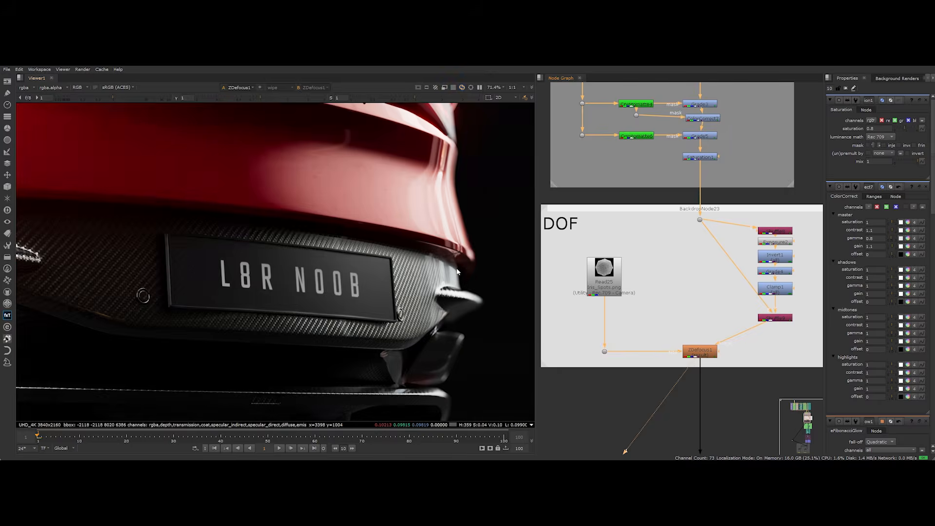
pyautogui.moveTo(440, 322); pyautogui.dragTo(428, 433, button='middle')
pyautogui.moveTo(389, 113); pyautogui.dragTo(423, 288, button='middle')
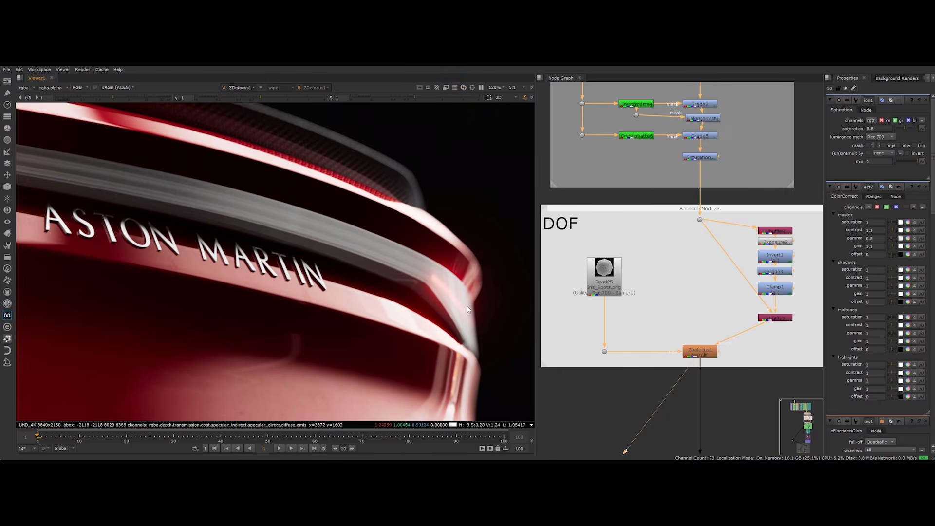
pyautogui.scroll(-6, 330, 305)
pyautogui.moveTo(316, 329); pyautogui.dragTo(414, 215, button='middle')
# View the Grade in the Vignette group, inspect its Roto ellipse mask, and close all open node properties
pyautogui.moveTo(581, 385)
pyautogui.mouseDown(button='middle')
pyautogui.moveTo(574, 284)
pyautogui.moveTo(612, 269)
pyautogui.moveTo(620, 179)
pyautogui.mouseUp(button='middle')
pyautogui.scroll(-1, 642, 302)
pyautogui.moveTo(649, 321); pyautogui.dragTo(647, 269, button='middle')
pyautogui.click(690, 368)
pyautogui.press('1')
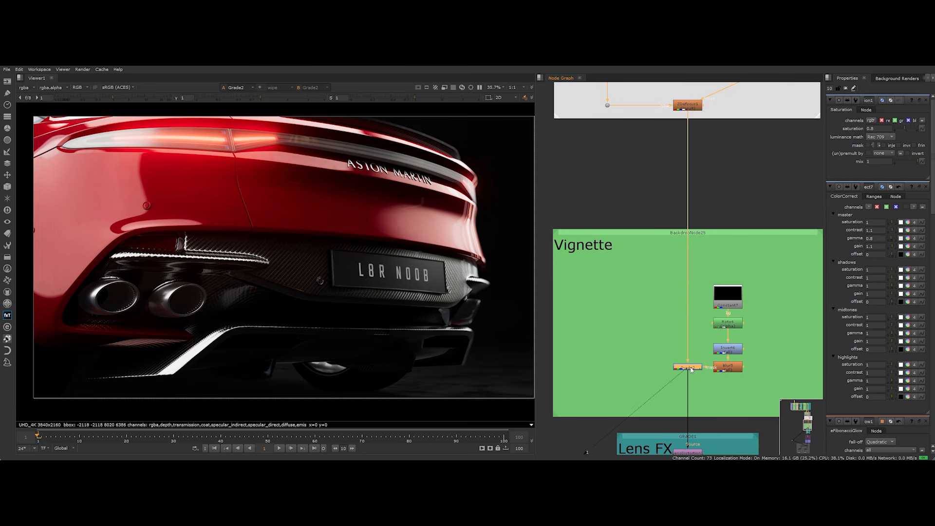
pyautogui.click(728, 324)
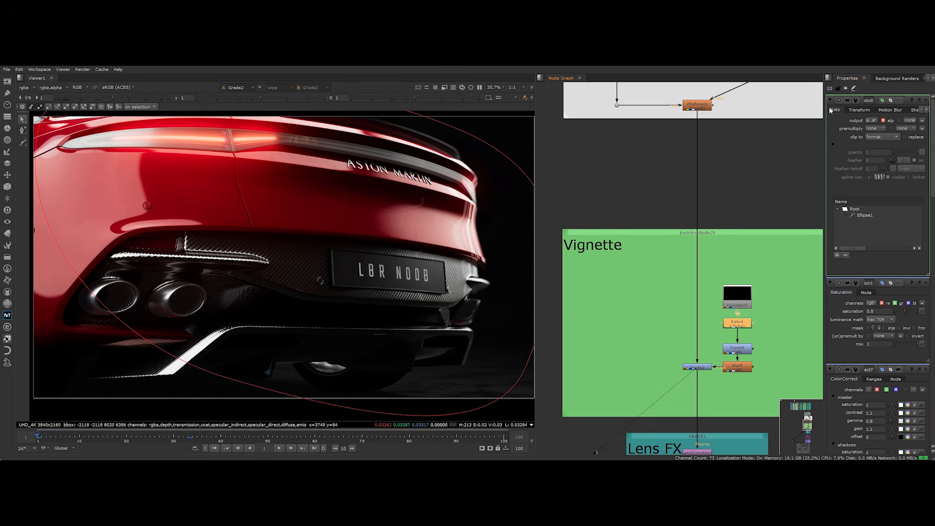
pyautogui.click(844, 90)
pyautogui.scroll(-5, 749, 191)
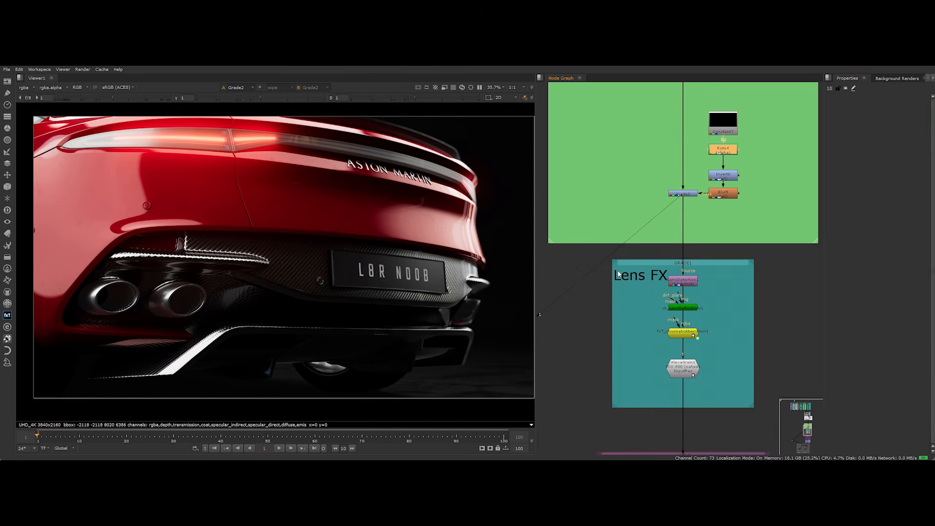
# View the LensDistortion and lens reflections nodes in the Lens FX group, opening the properties of both
pyautogui.press('1')
pyautogui.doubleClick(699, 282)
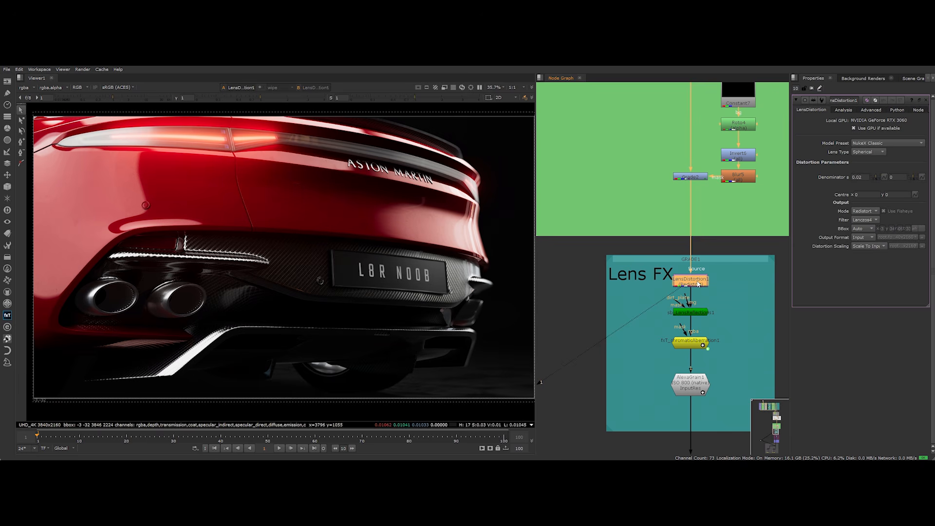
pyautogui.scroll(2, 453, 281)
pyautogui.click(687, 312)
pyautogui.press('1')
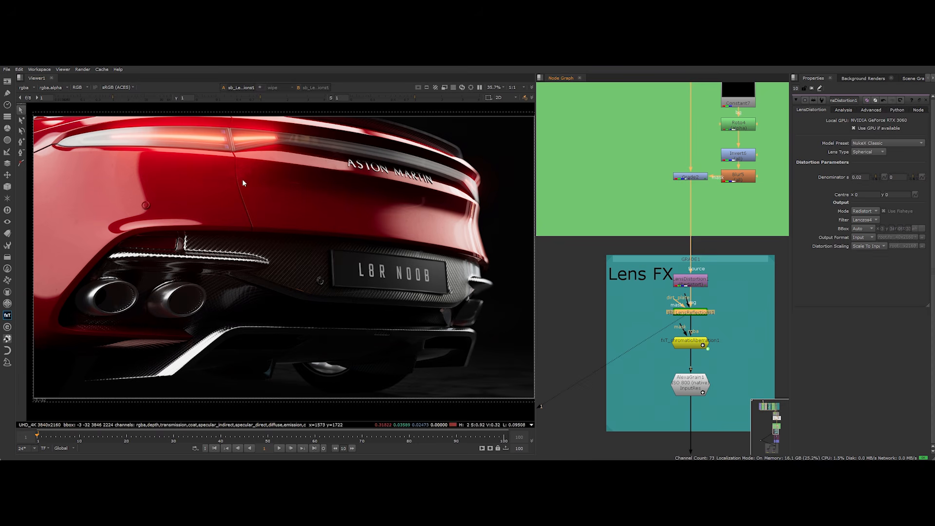
pyautogui.doubleClick(687, 313)
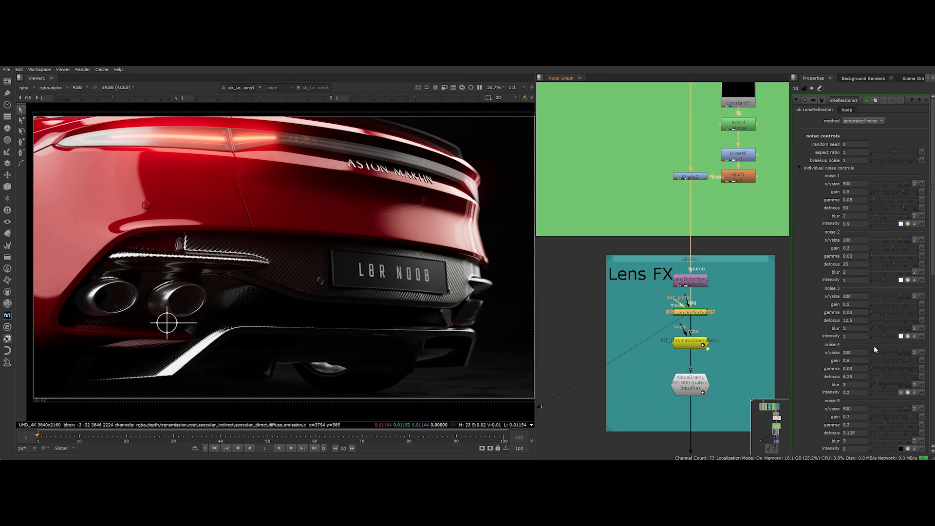
# View the chromatic aberration node, examine the colour fringing up close on the car's edges, and toggle the node off and on
pyautogui.click(691, 343)
pyautogui.press('1')
pyautogui.scroll(10, 361, 256)
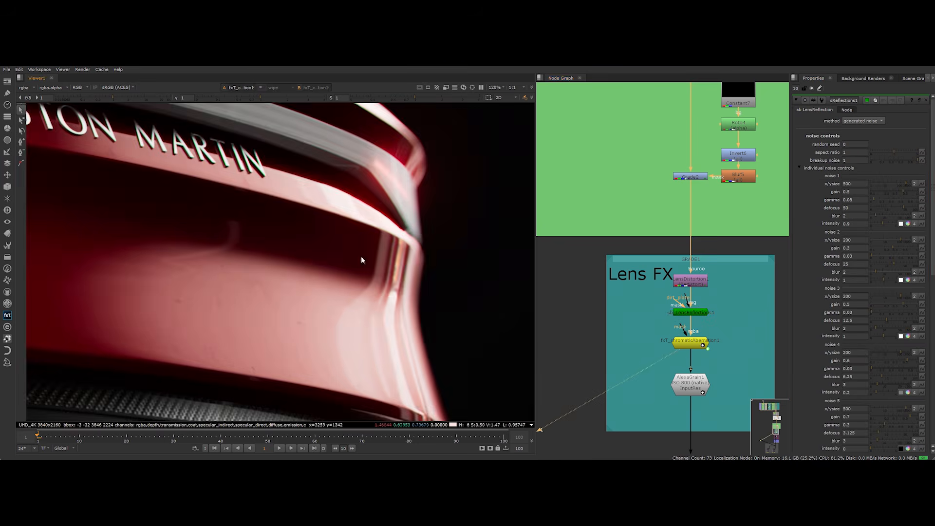
pyautogui.click(696, 343)
pyautogui.press('d')
pyautogui.press('d')
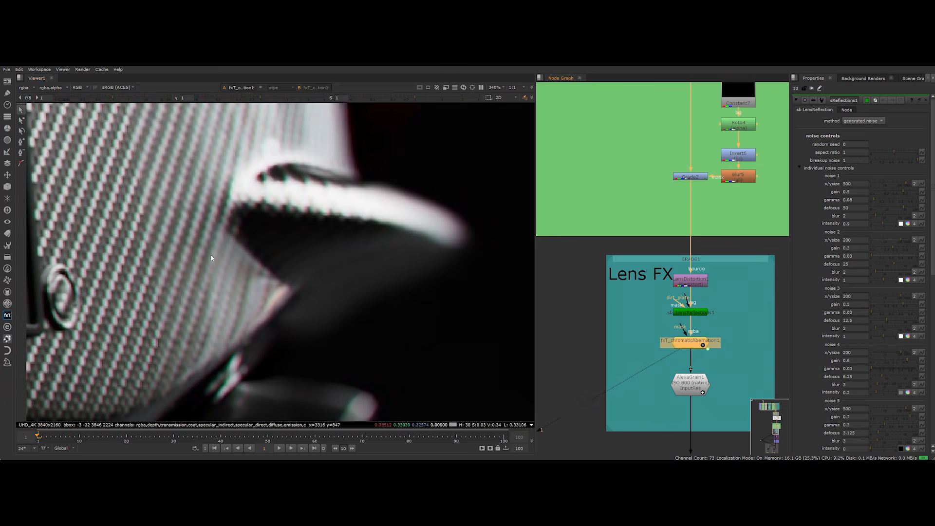
pyautogui.scroll(-10, 170, 303)
# View the AlexaGrain output, examine the grain up close around the rear diffuser, and fit the whole image again
pyautogui.click(689, 389)
pyautogui.click(707, 395)
pyautogui.scroll(8, 456, 348)
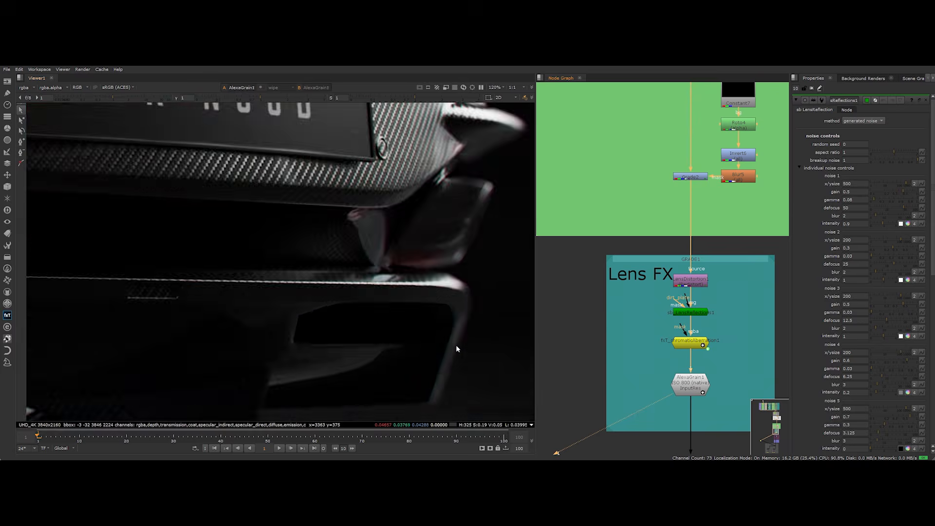
pyautogui.scroll(3, 332, 325)
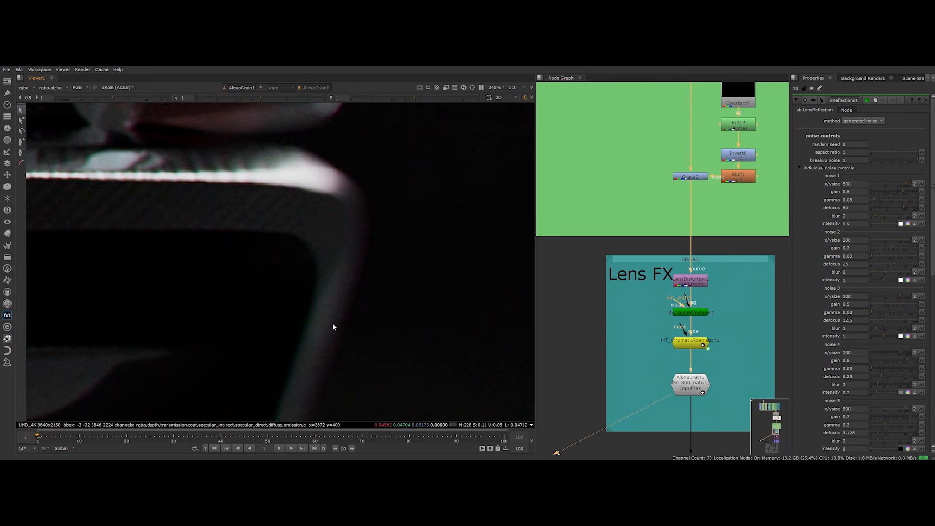
pyautogui.press('f')
# View the ColorLookup node in the LUT group and inspect its blue curve in an enlarged properties area
pyautogui.moveTo(634, 409); pyautogui.dragTo(600, 278, button='middle')
pyautogui.moveTo(604, 348); pyautogui.dragTo(611, 240, button='middle')
pyautogui.moveTo(595, 309); pyautogui.dragTo(600, 275, button='middle')
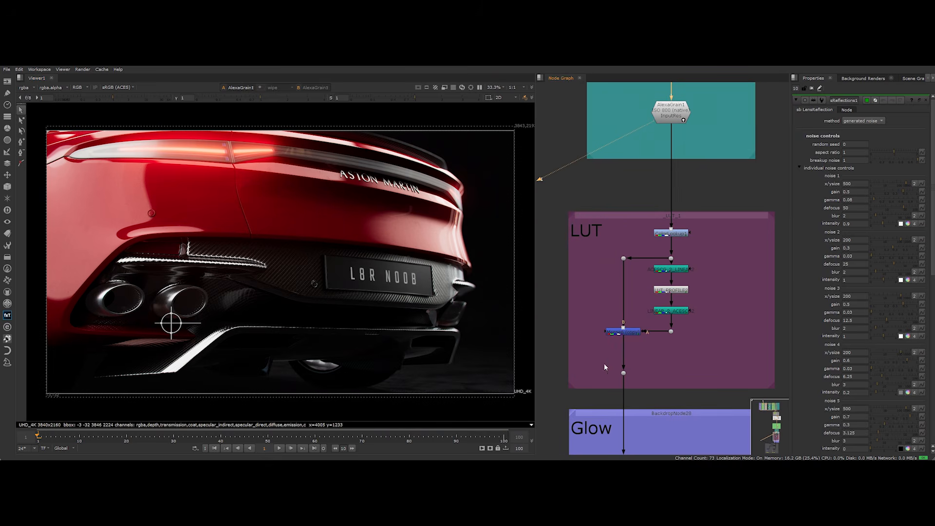
pyautogui.click(668, 237)
pyautogui.press('1')
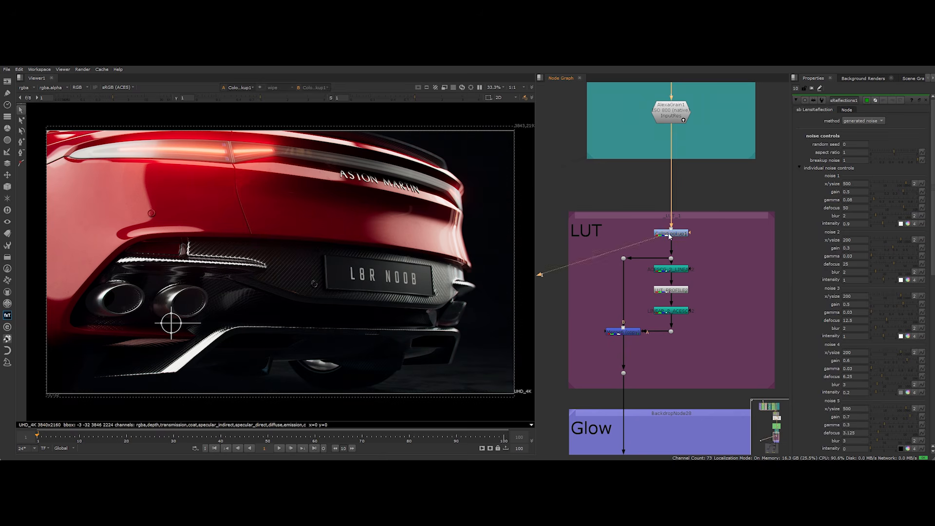
pyautogui.doubleClick(670, 237)
pyautogui.moveTo(790, 161); pyautogui.dragTo(700, 161)
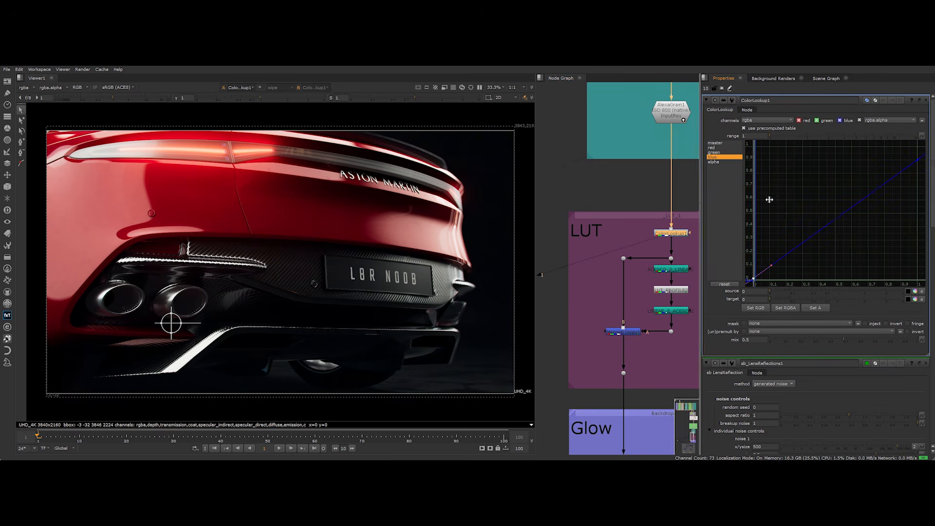
pyautogui.moveTo(701, 203); pyautogui.dragTo(782, 203)
# View the Merge output of the LUT group and disable the middle LUT node in its branch to compare
pyautogui.click(633, 333)
pyautogui.press('1')
pyautogui.click(674, 291)
pyautogui.press('d')
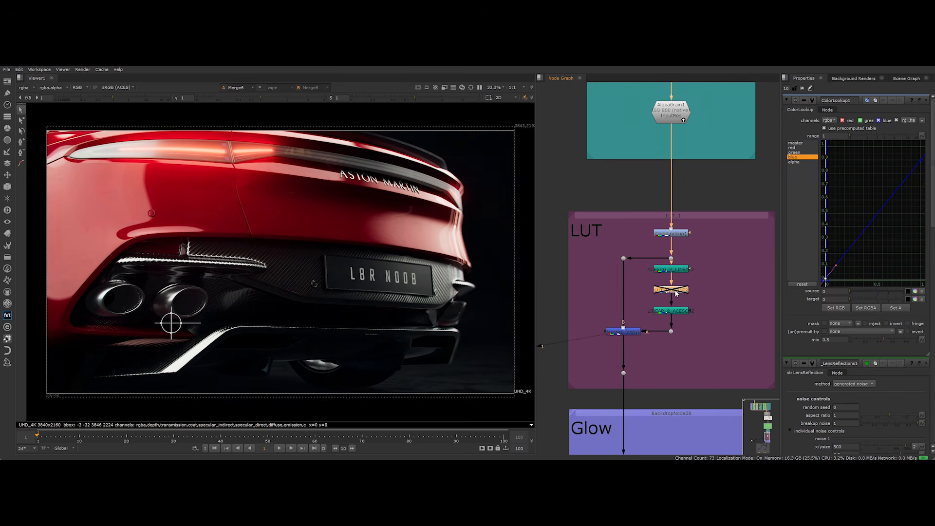
# View the output of the Fibonacci glow node in the last Glow group
pyautogui.moveTo(672, 445); pyautogui.dragTo(652, 275, button='middle')
pyautogui.moveTo(543, 296); pyautogui.dragTo(639, 342)
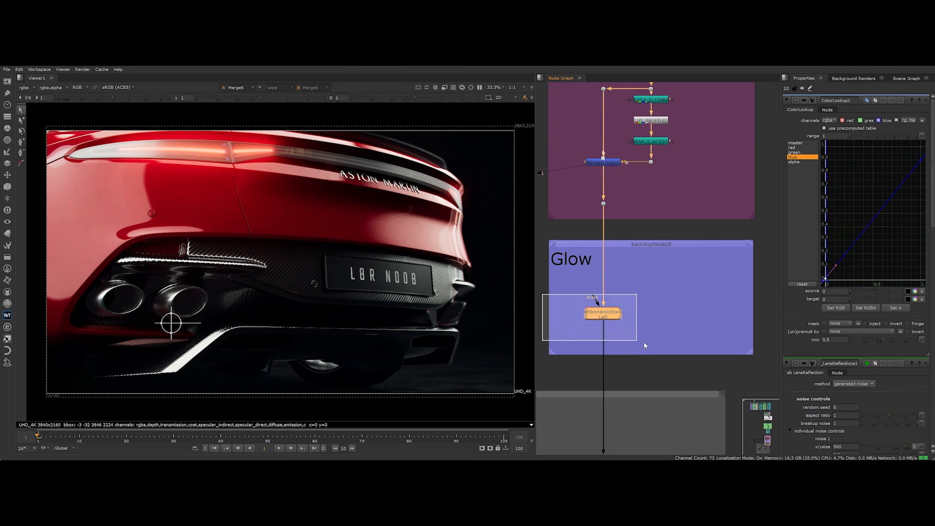
pyautogui.click(662, 369)
pyautogui.click(606, 315)
pyautogui.press('1')
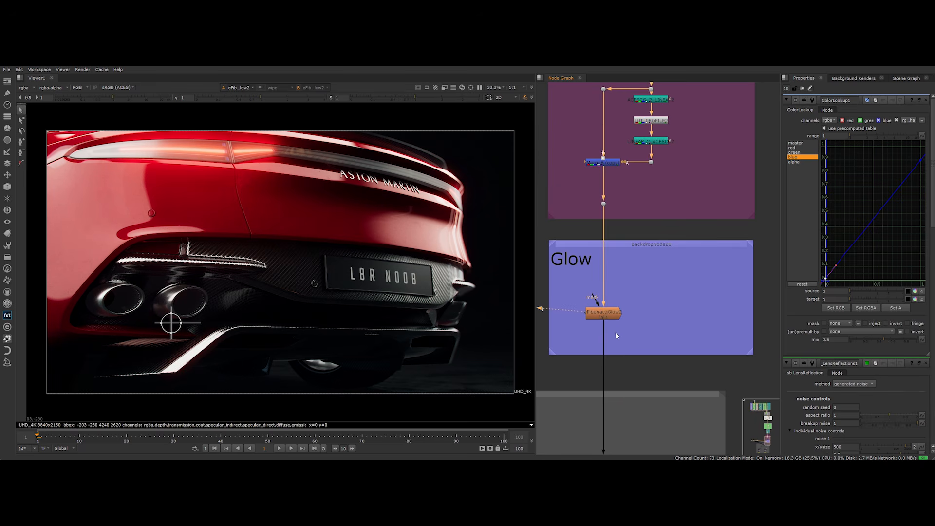
# Examine the MULTI OUTPUT group with its branches and write nodes at the end of the node graph
pyautogui.scroll(-1, 623, 348)
pyautogui.moveTo(624, 350); pyautogui.dragTo(683, 235, button='middle')
pyautogui.scroll(-1, 640, 305)
pyautogui.moveTo(639, 305); pyautogui.dragTo(696, 252, button='middle')
pyautogui.scroll(-1, 696, 254)
pyautogui.moveTo(668, 285); pyautogui.dragTo(714, 260, button='middle')
pyautogui.scroll(-1, 714, 259)
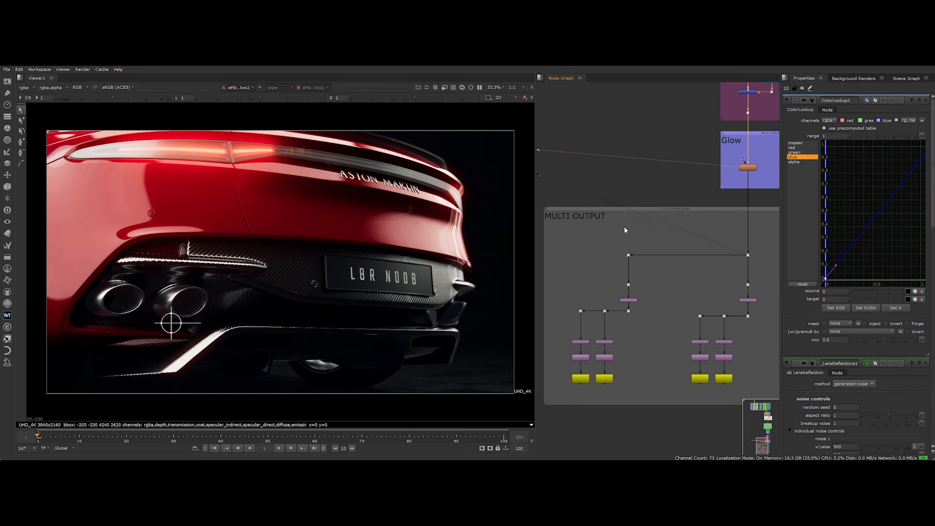